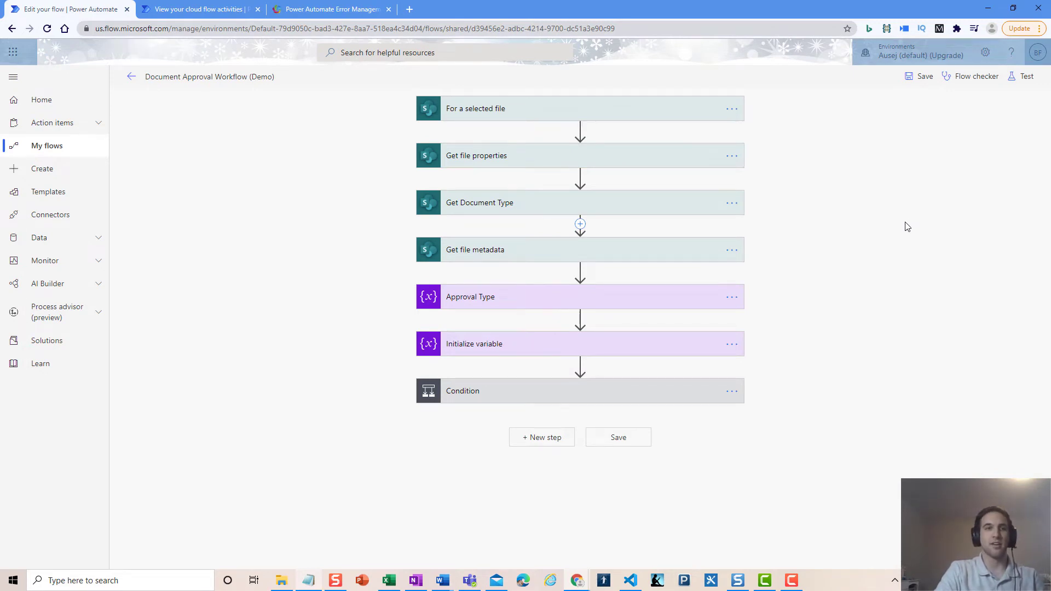
# Switch from the flow editor to the Cloud flow activity page listing recent runs
pyautogui.click(206, 10)
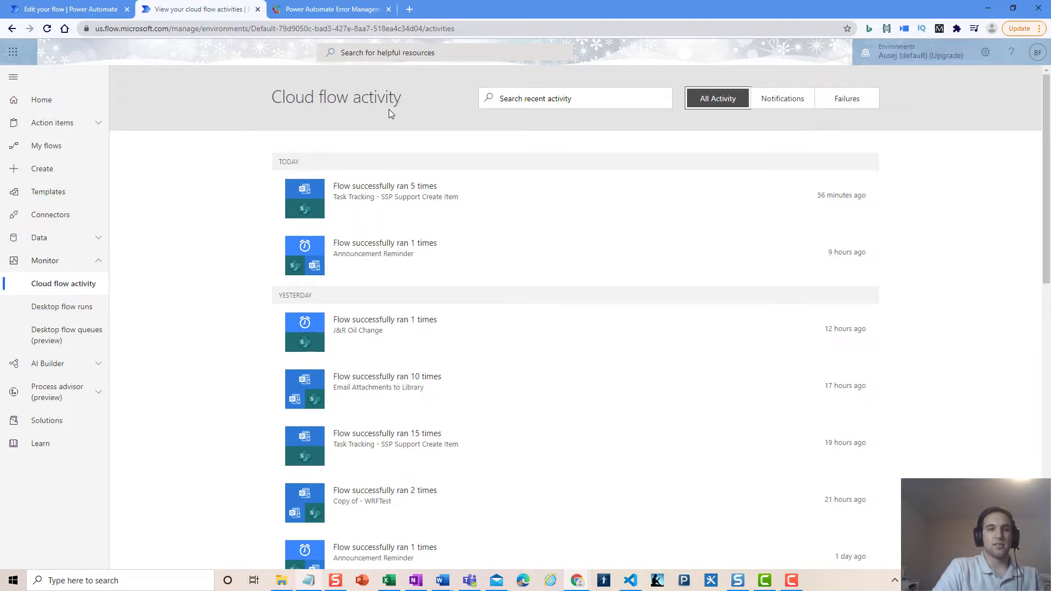
pyautogui.click(99, 261)
pyautogui.click(99, 261)
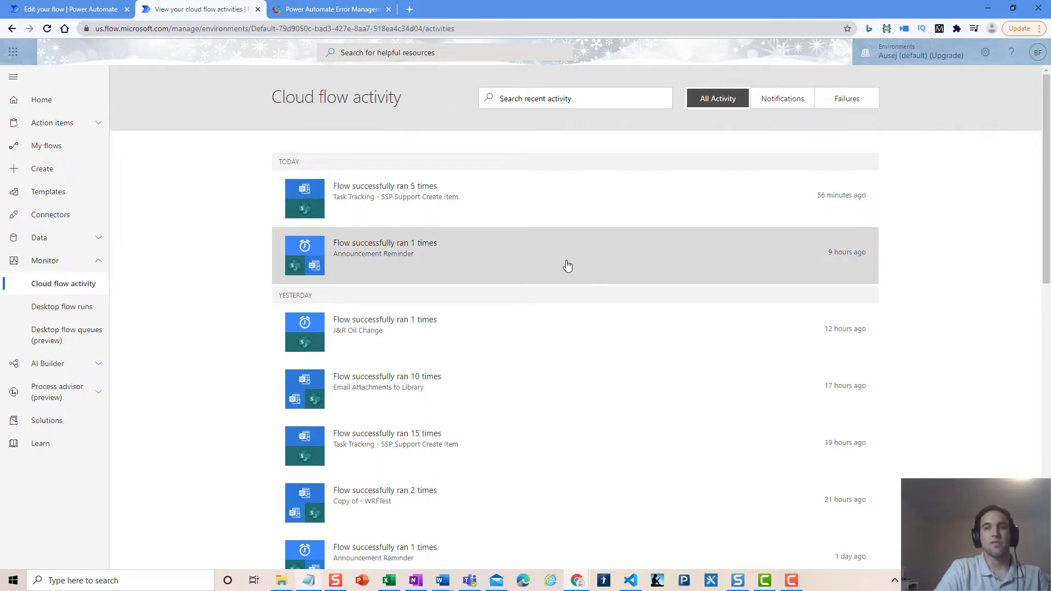
pyautogui.scroll(-2, 565, 265)
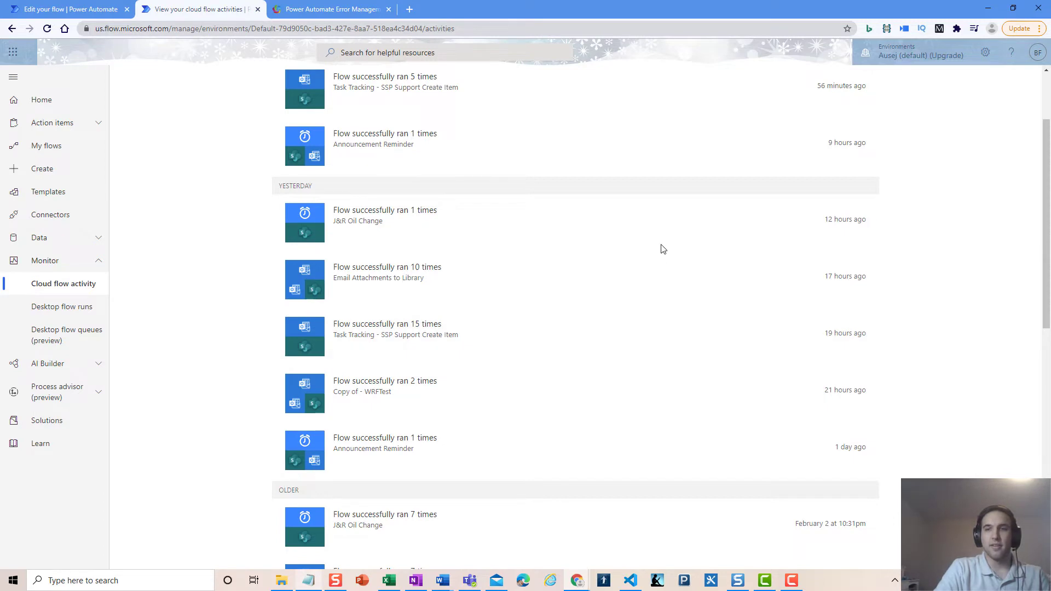
pyautogui.scroll(2, 513, 236)
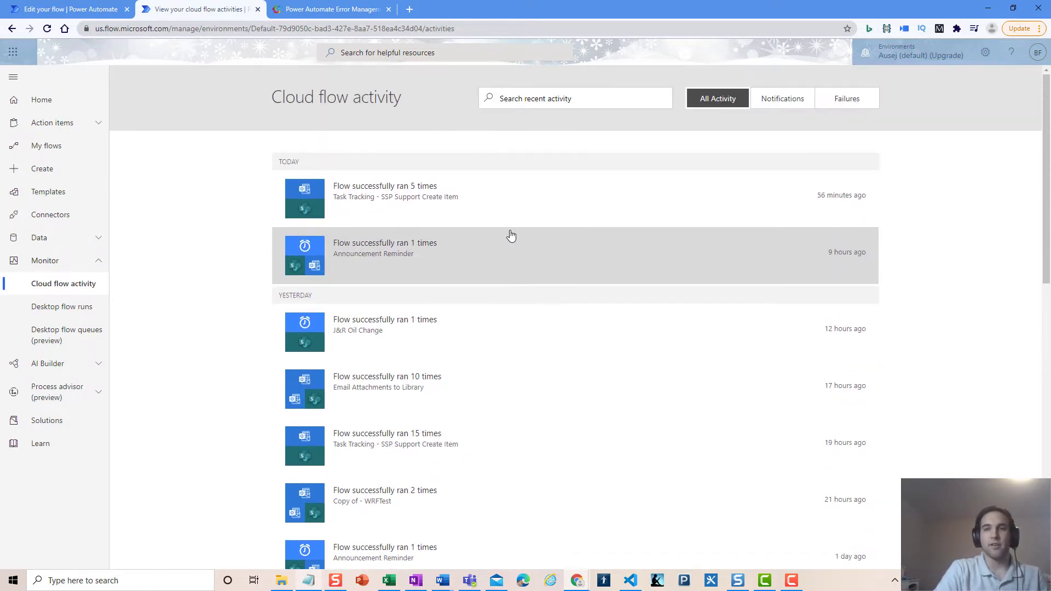
pyautogui.click(778, 104)
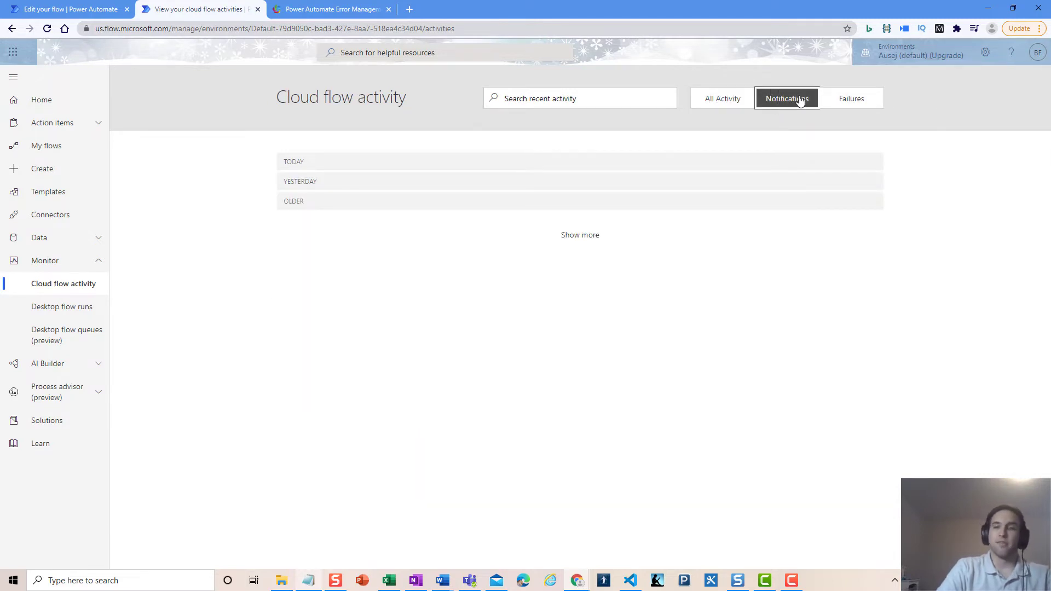
pyautogui.click(857, 99)
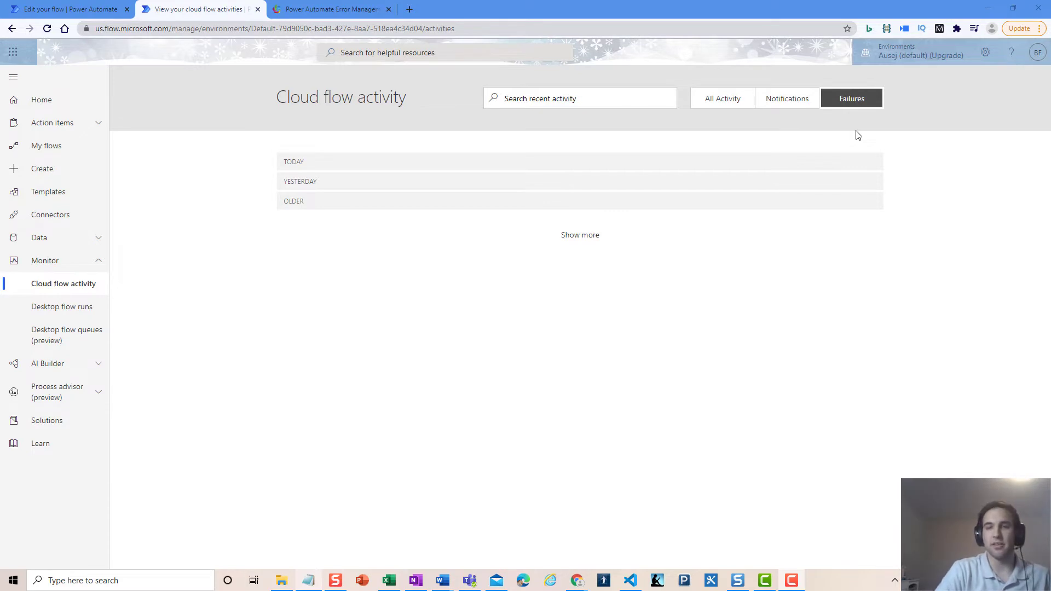
pyautogui.click(721, 103)
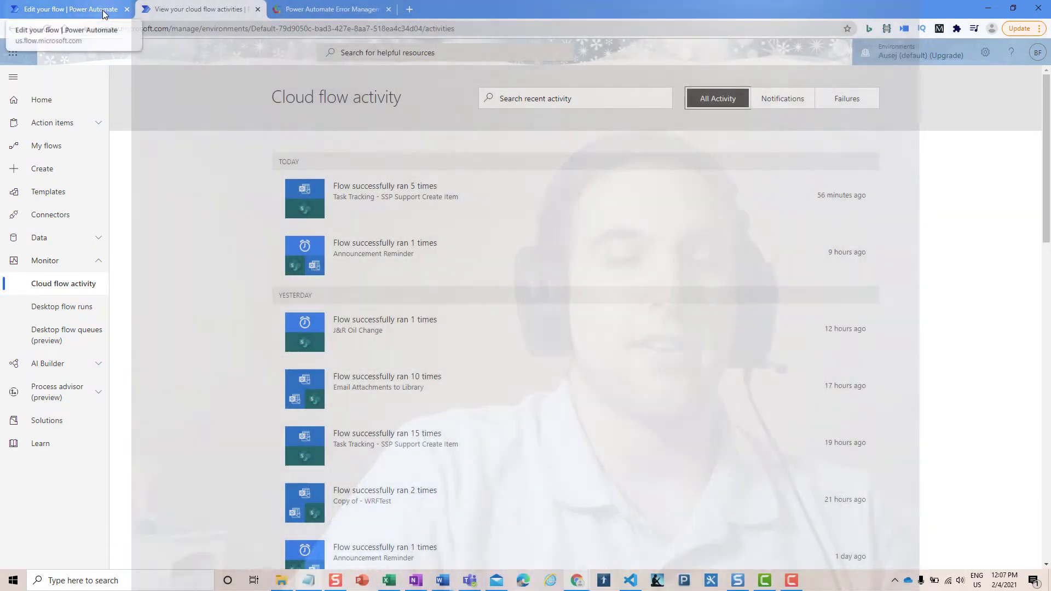
# Go back to the Document Approval Workflow (Demo) flow designer tab
pyautogui.click(102, 11)
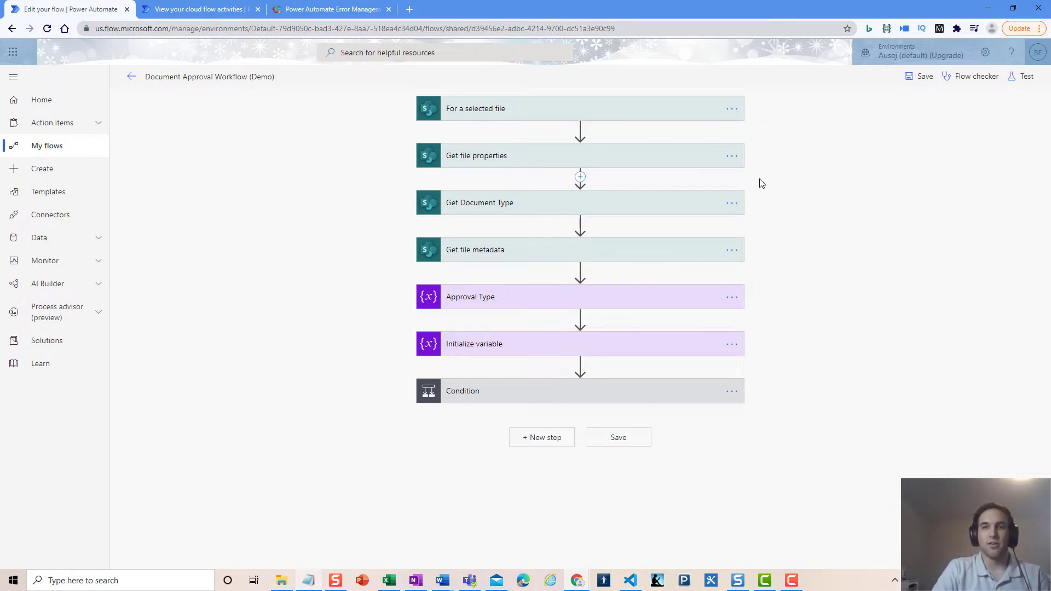
# Open Configure run after for the Get Document Type step
pyautogui.click(734, 158)
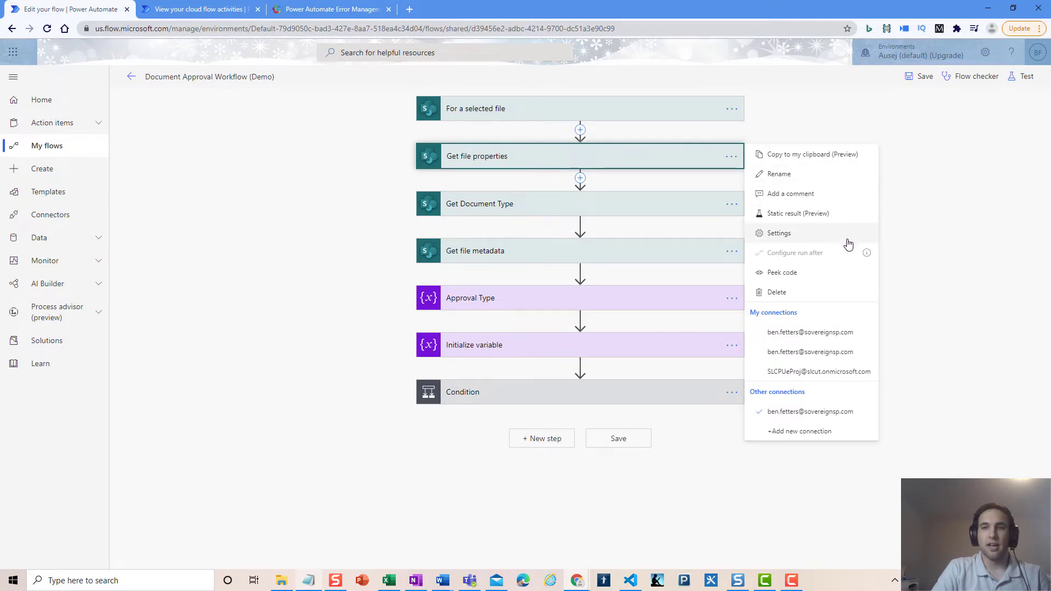
pyautogui.click(802, 115)
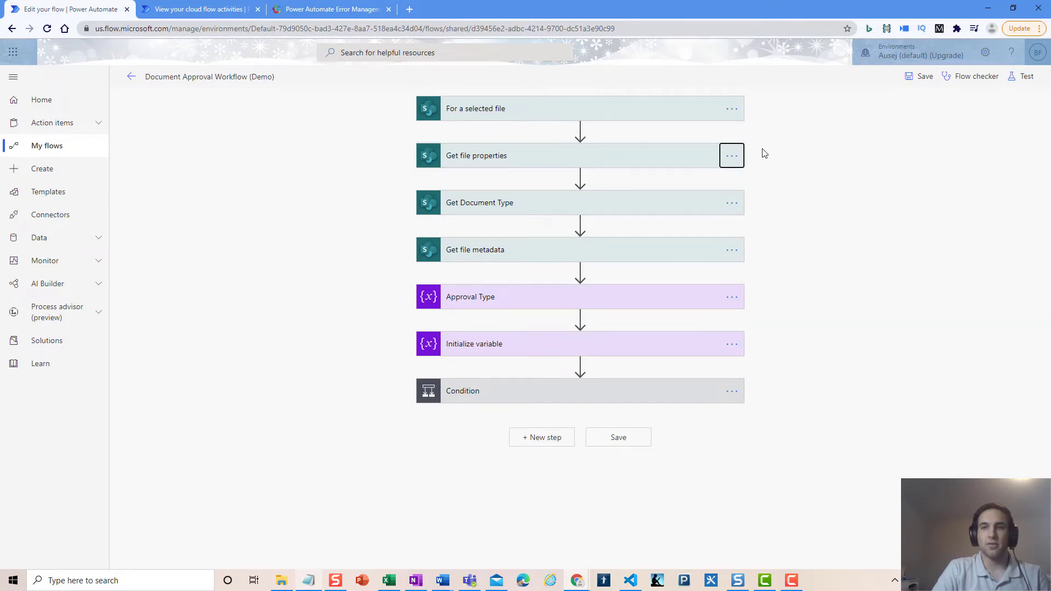
pyautogui.click(740, 210)
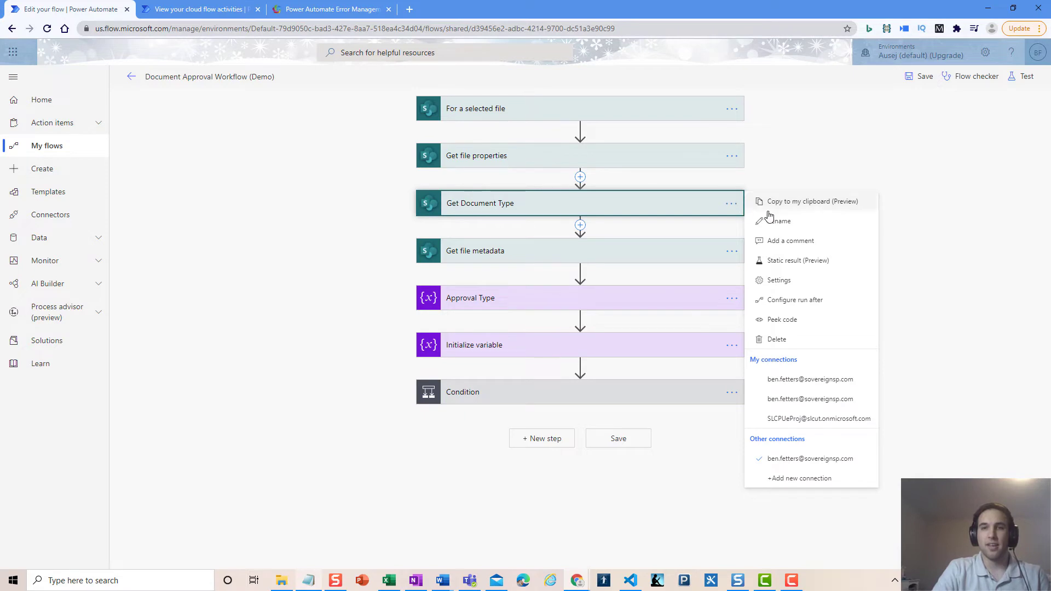
pyautogui.click(840, 305)
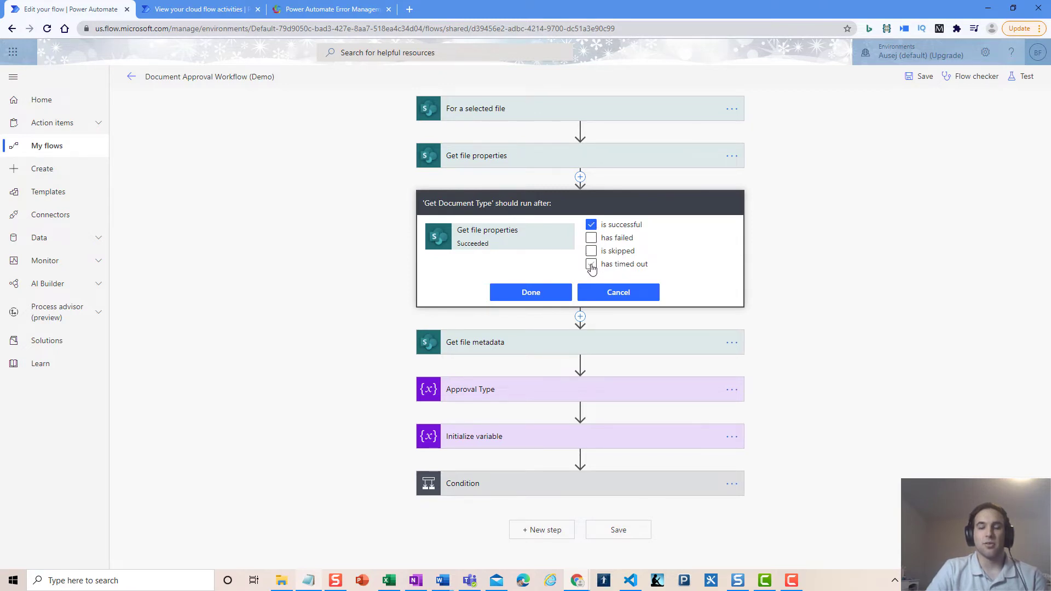
# Cancel Get Document Type's run-after changes, keeping it on success only, and collapse the card
pyautogui.click(591, 265)
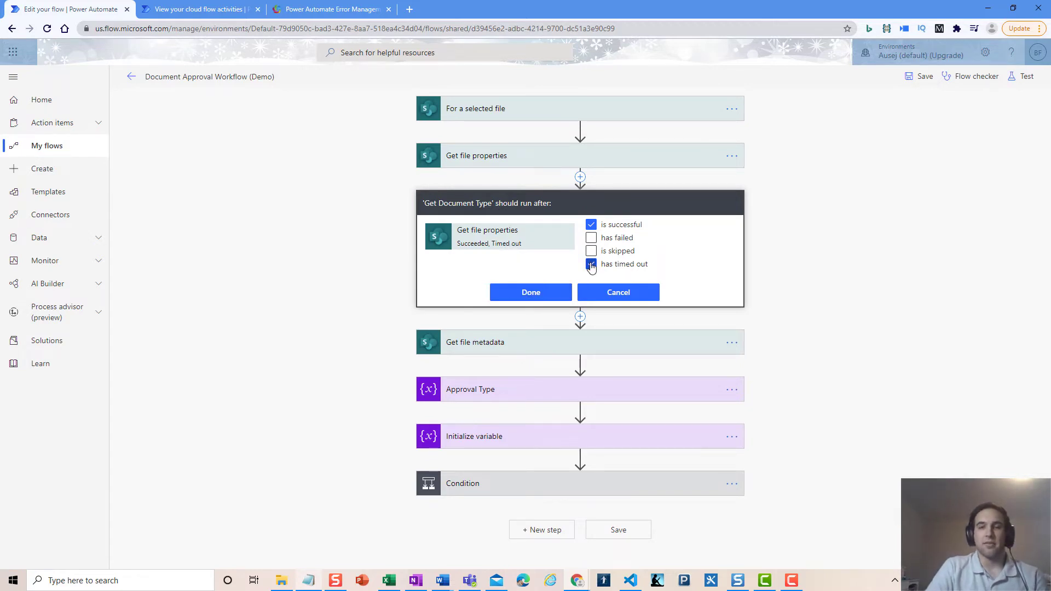
pyautogui.click(591, 264)
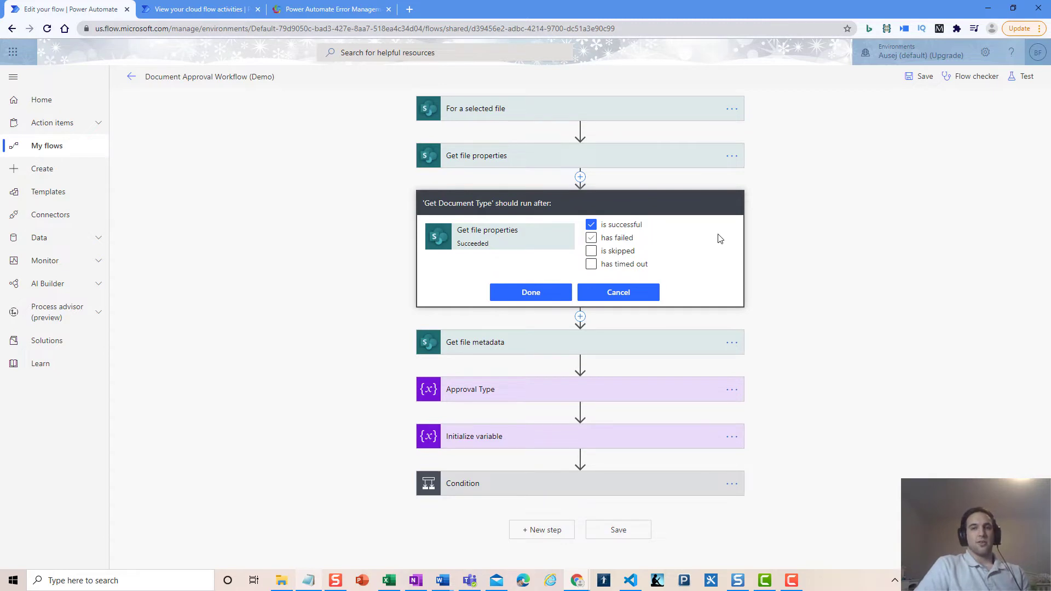
pyautogui.click(616, 294)
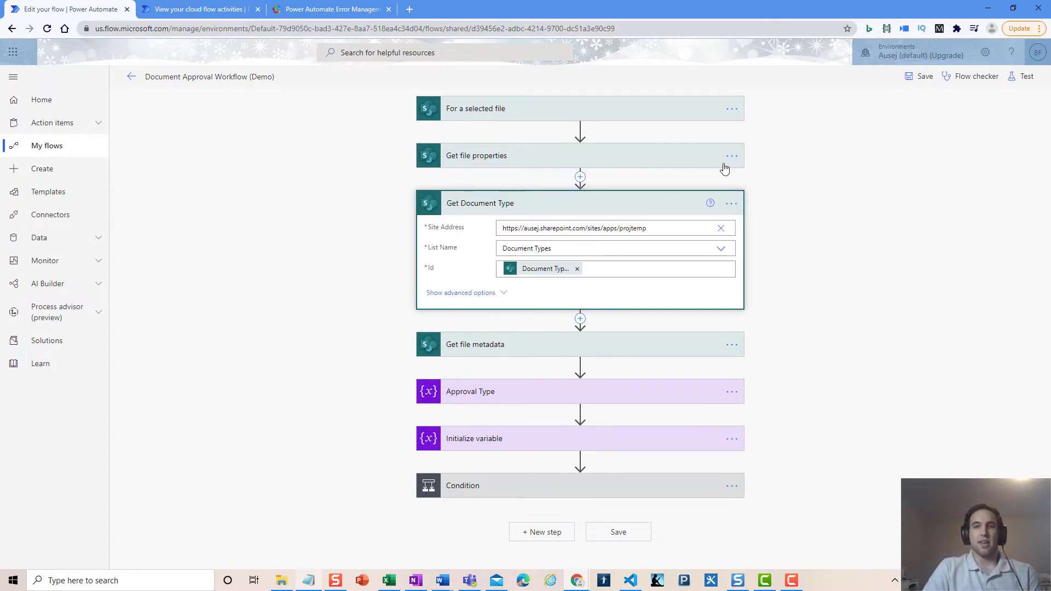
pyautogui.click(674, 202)
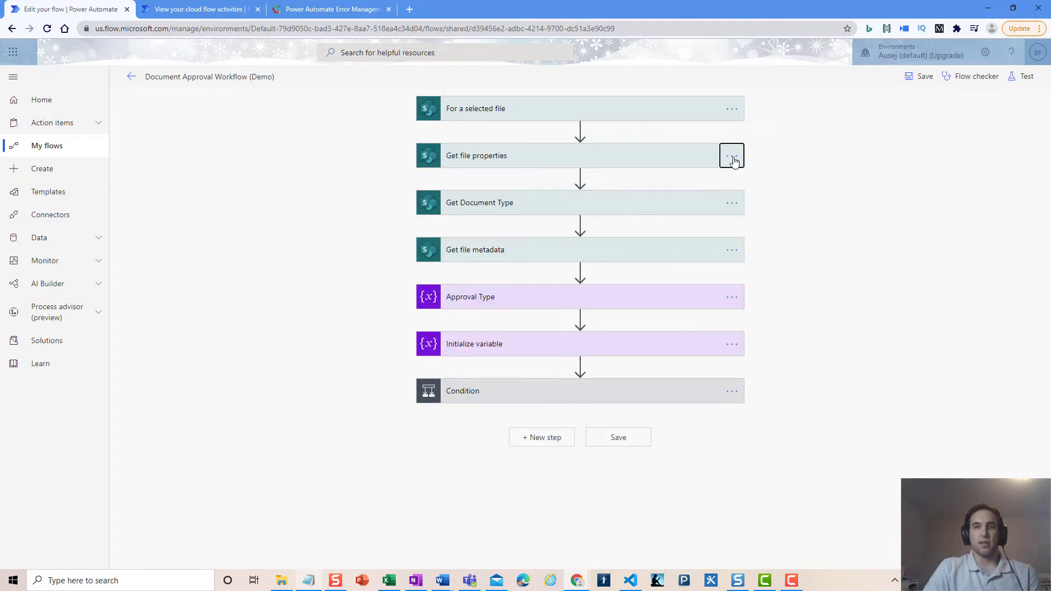
pyautogui.click(732, 157)
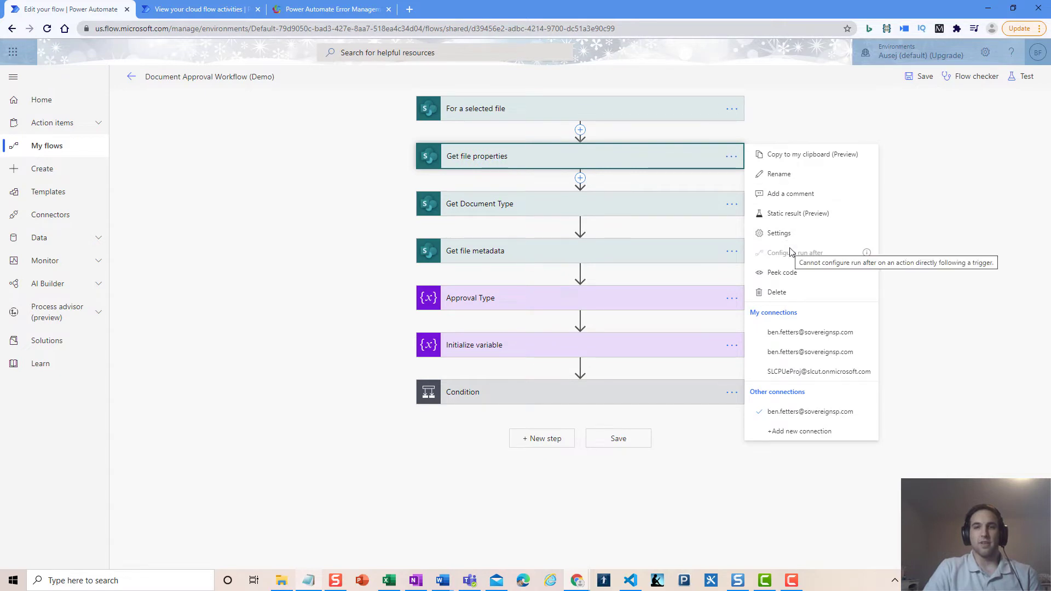
pyautogui.click(788, 131)
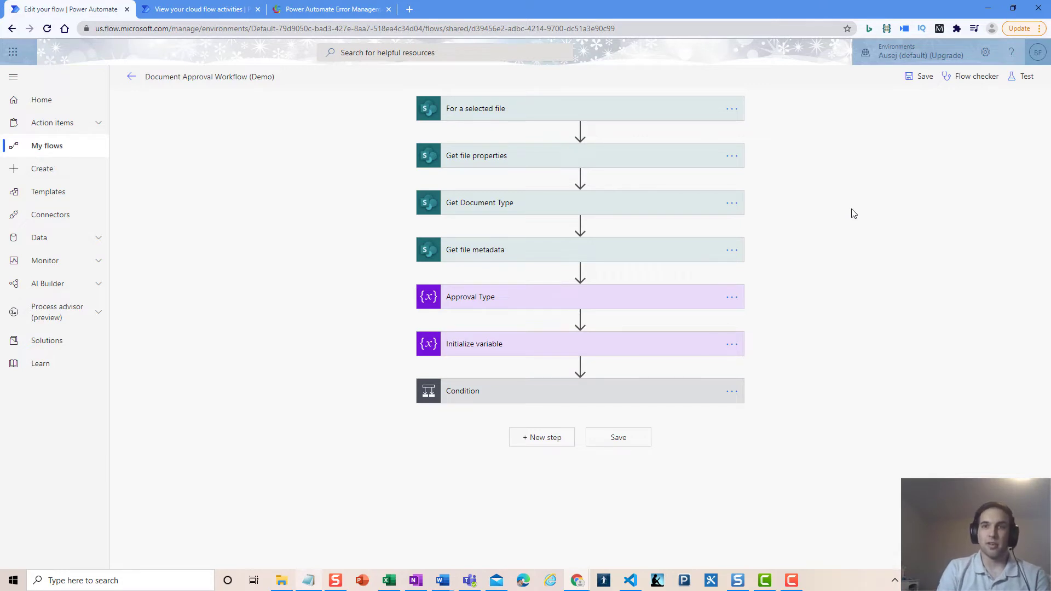
pyautogui.click(730, 157)
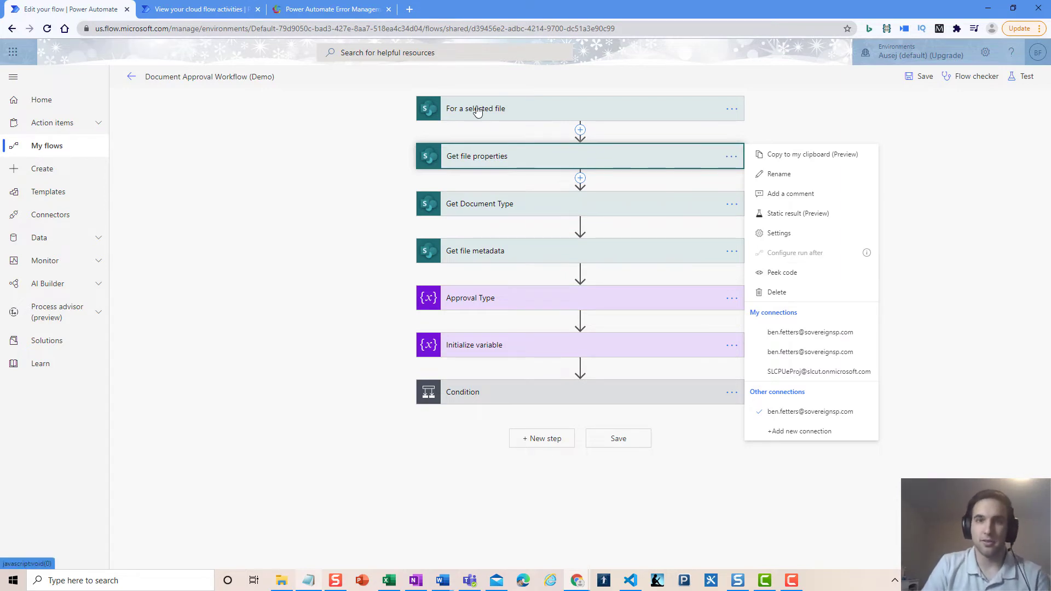
pyautogui.click(812, 126)
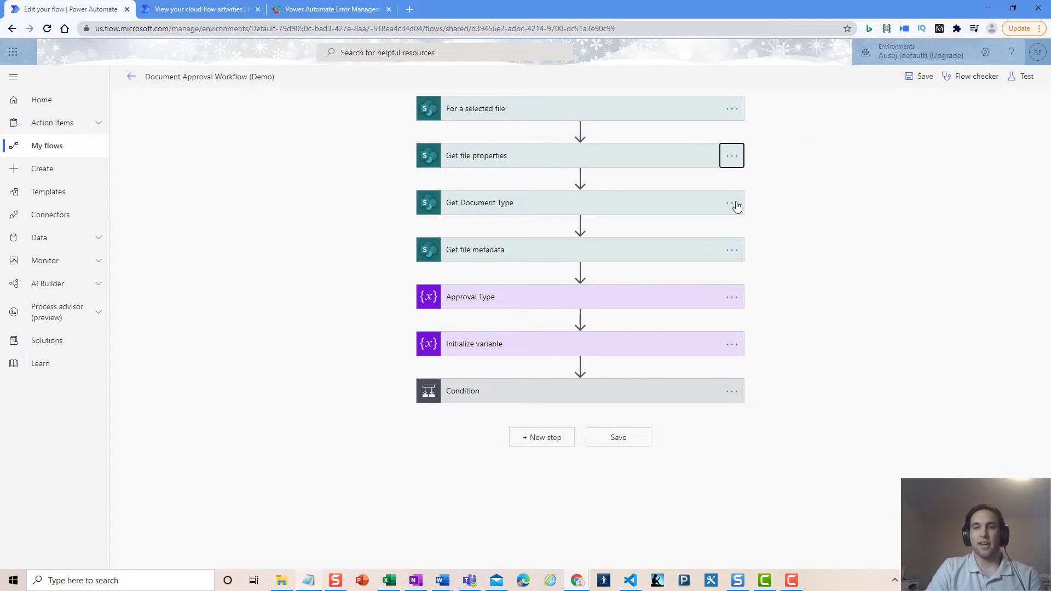
pyautogui.click(733, 298)
pyautogui.click(803, 395)
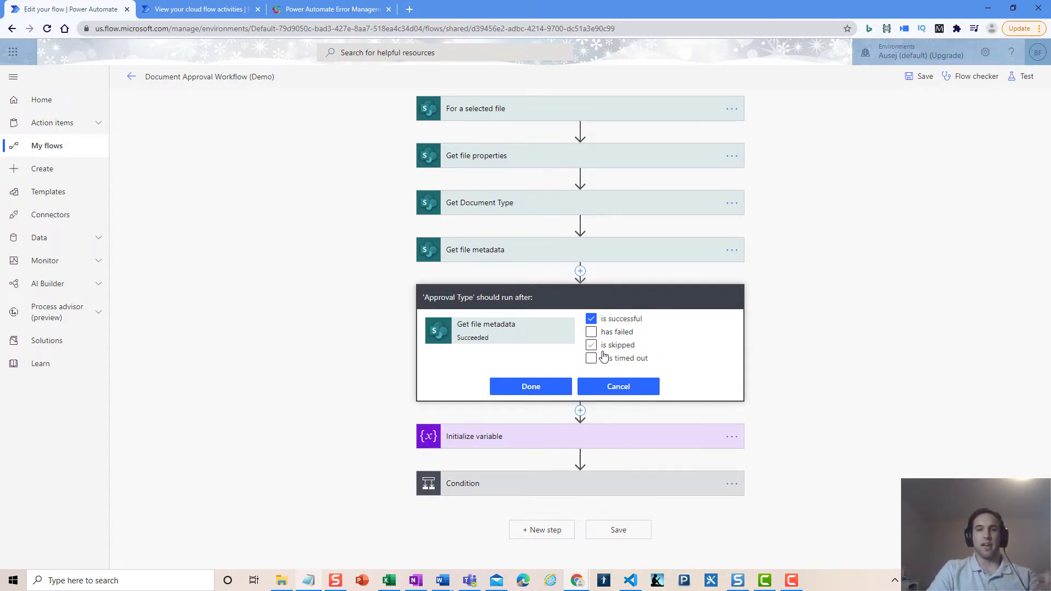
pyautogui.click(529, 387)
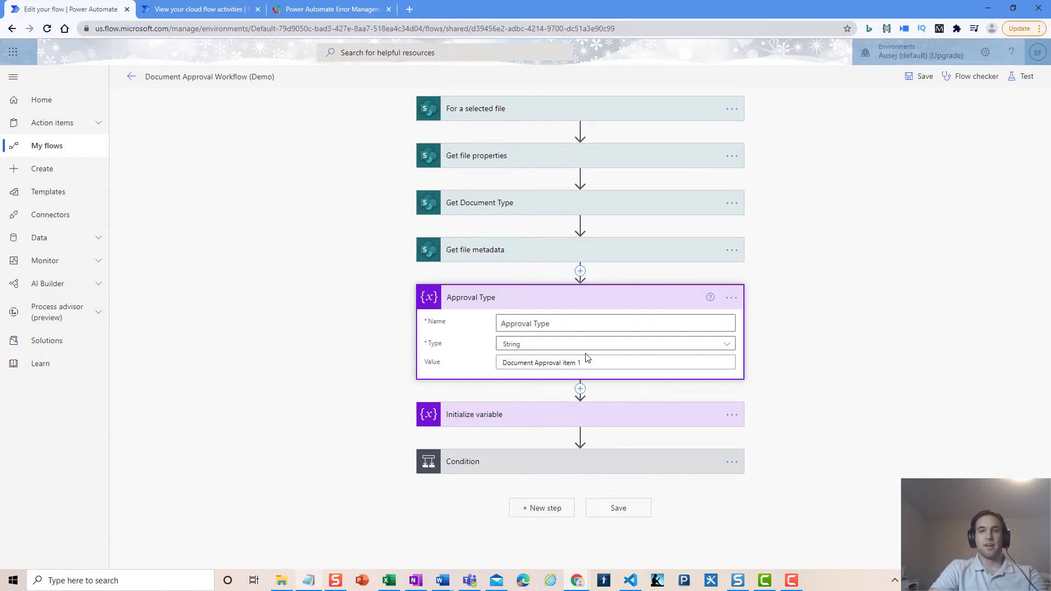
pyautogui.click(673, 298)
pyautogui.click(777, 276)
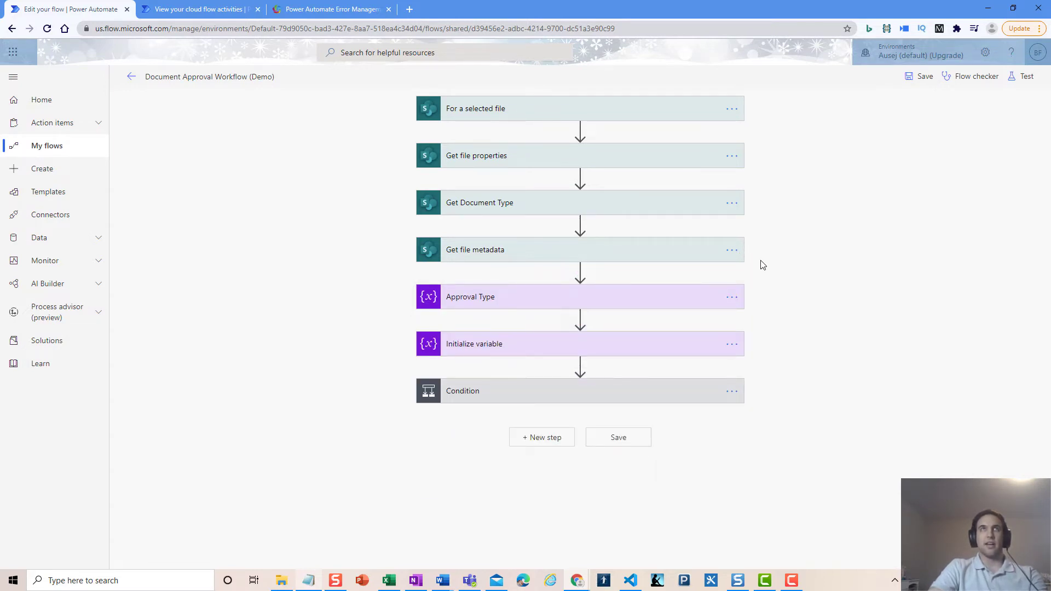
# Open Get file metadata's run-after settings, then view the Power Automate Error Management blog post
pyautogui.click(731, 251)
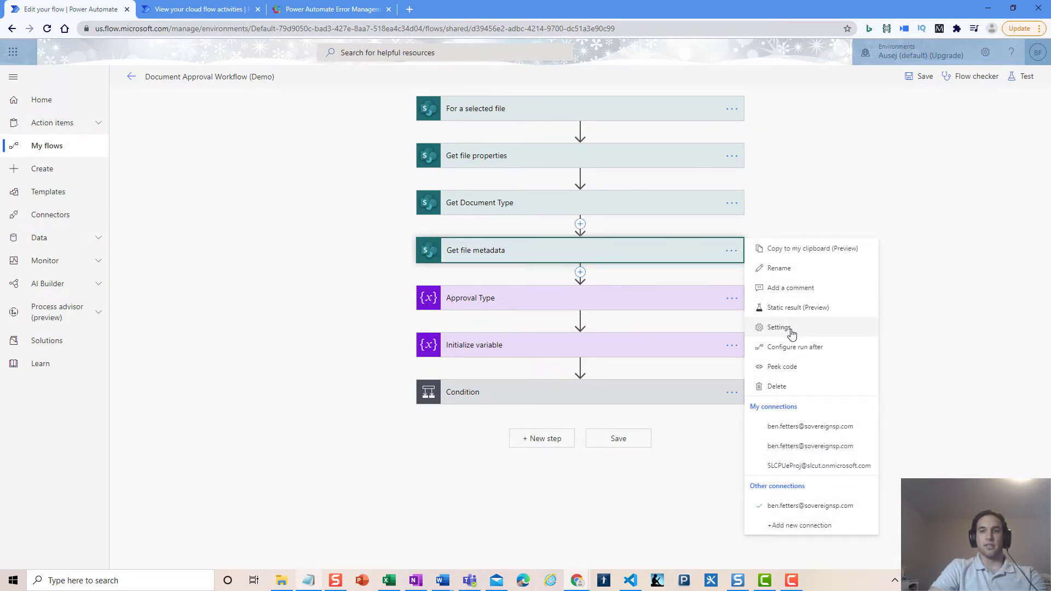
pyautogui.click(828, 348)
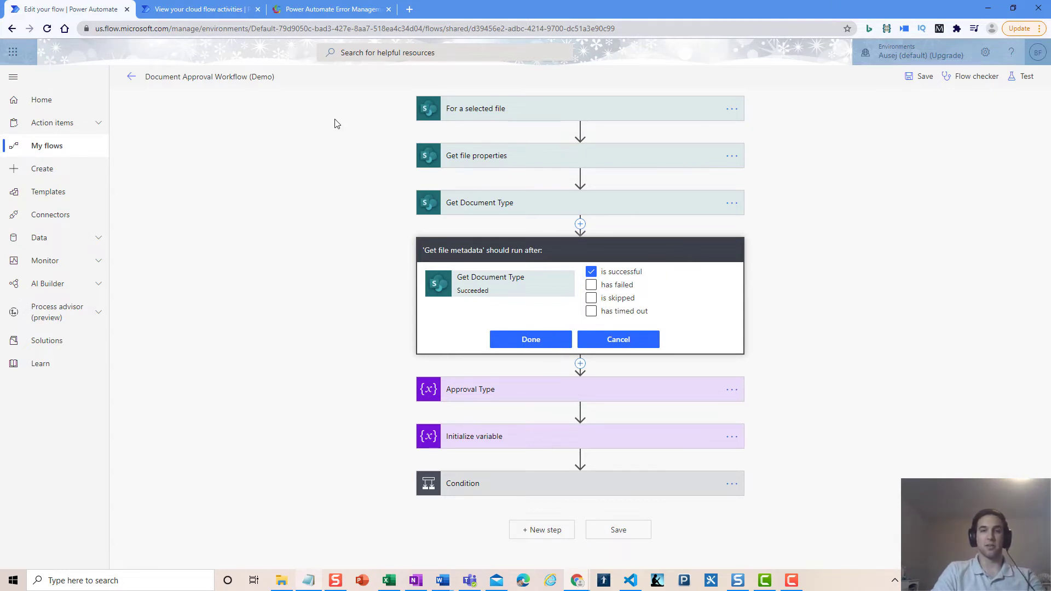
pyautogui.click(320, 11)
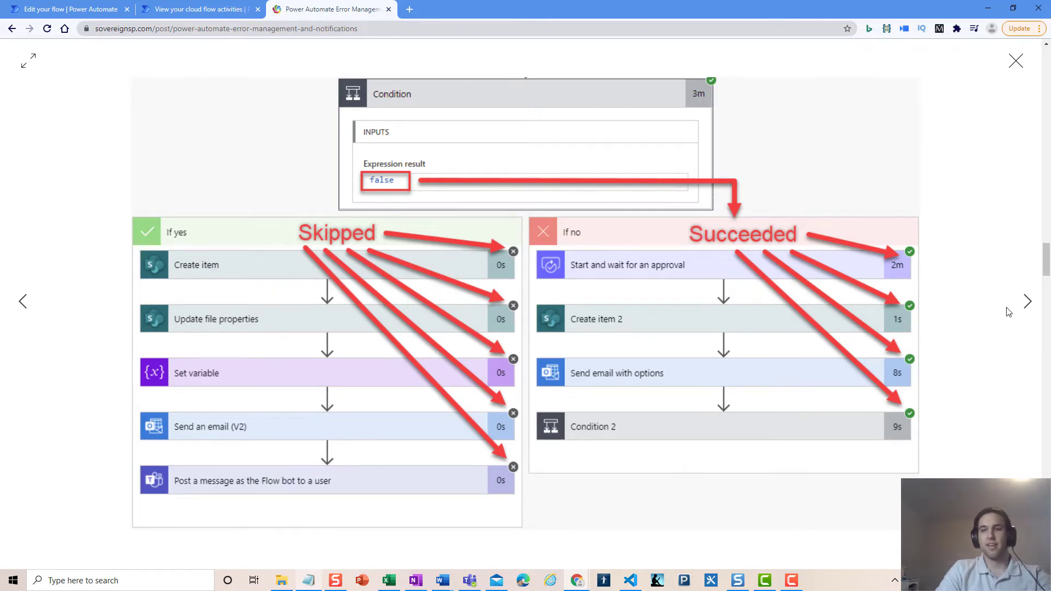
# Advance to the blog's failed-actions example, then return to the flow editor tab
pyautogui.click(1027, 301)
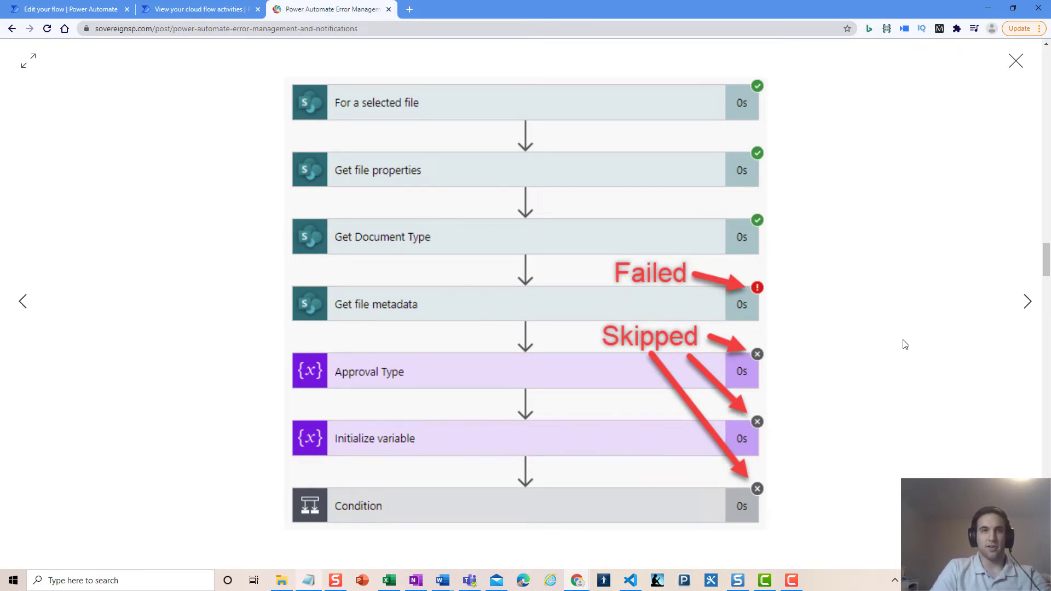
pyautogui.click(96, 10)
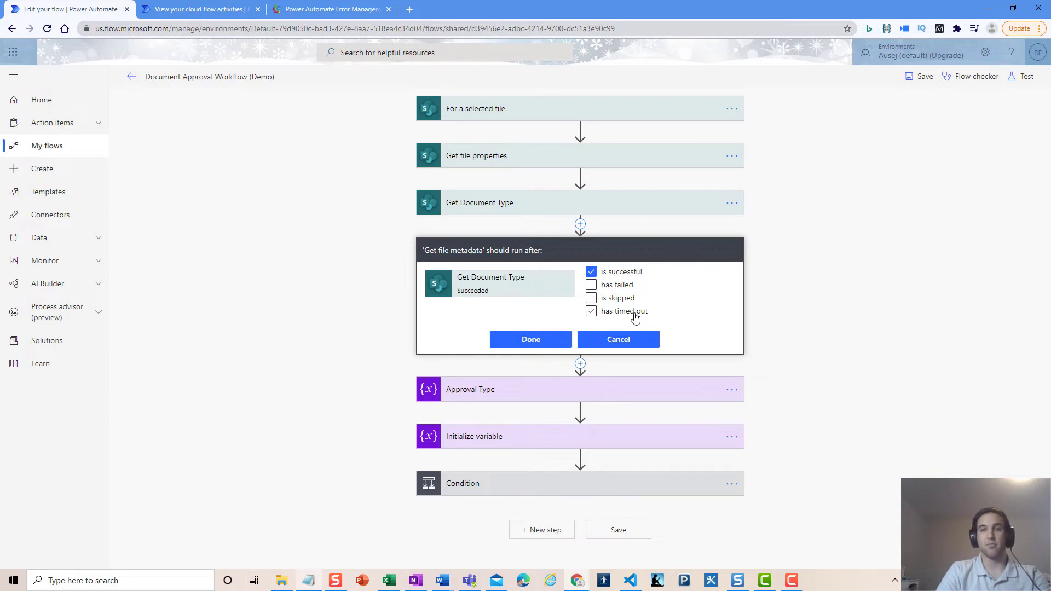
# Confirm Get file metadata's run-after settings with Done and collapse its card
pyautogui.click(523, 340)
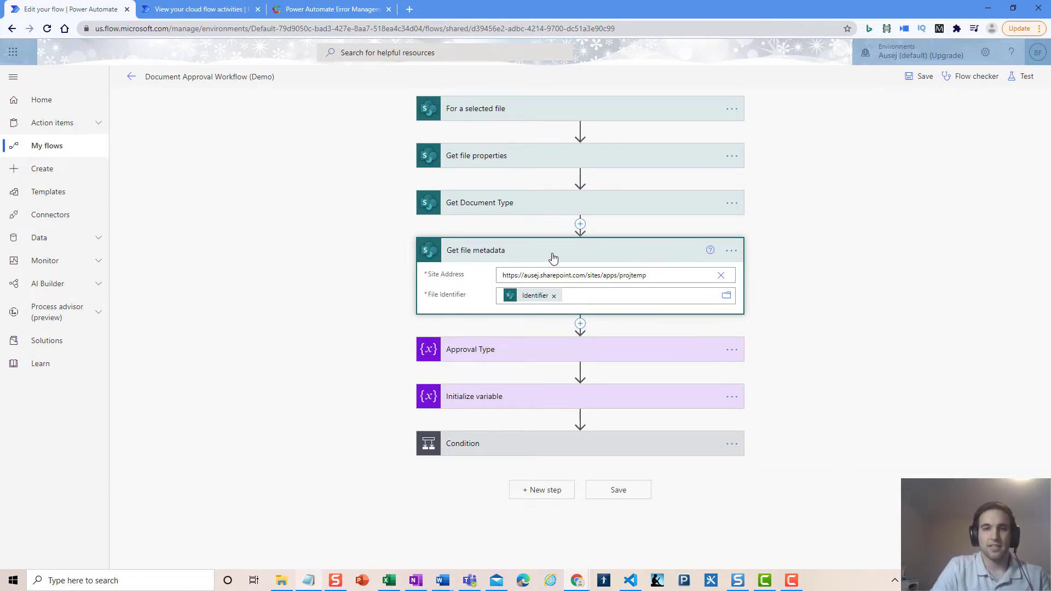
pyautogui.click(510, 258)
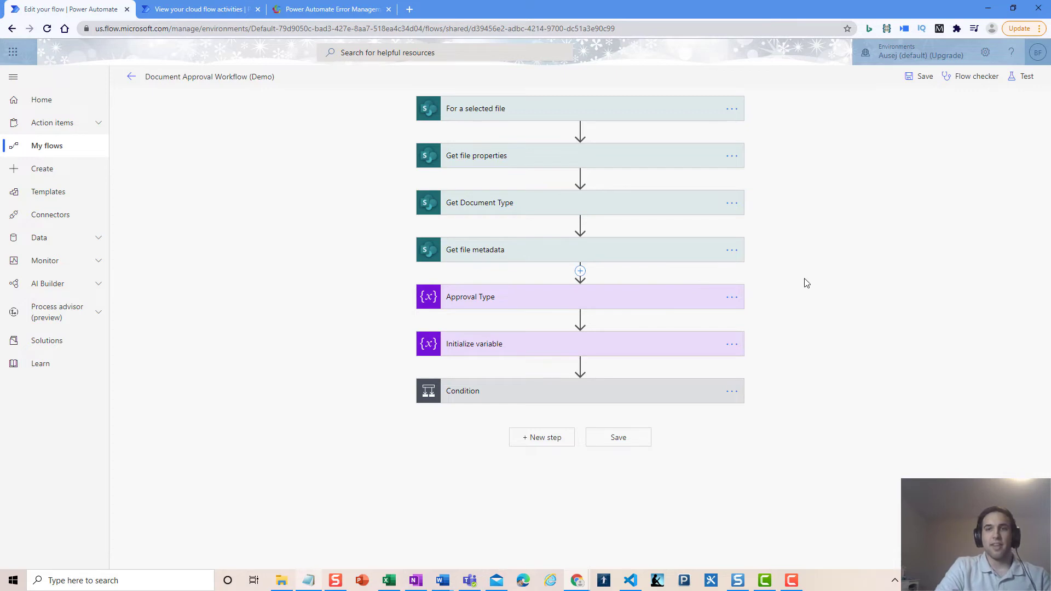
# Insert a parallel branch below Get file metadata and add Send an email (V2) via a 'send email' search
pyautogui.click(580, 271)
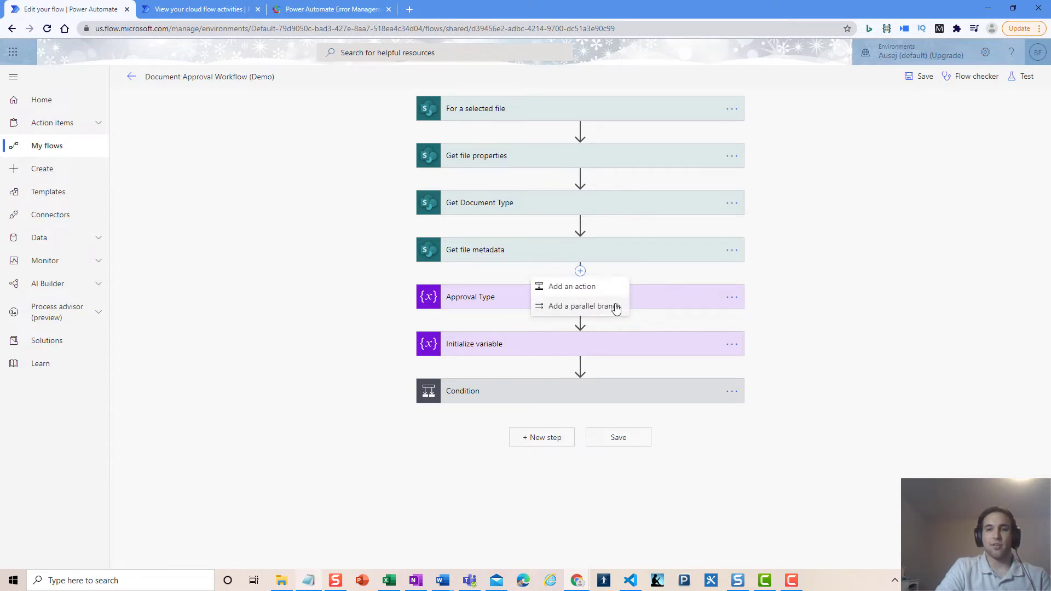
pyautogui.click(611, 310)
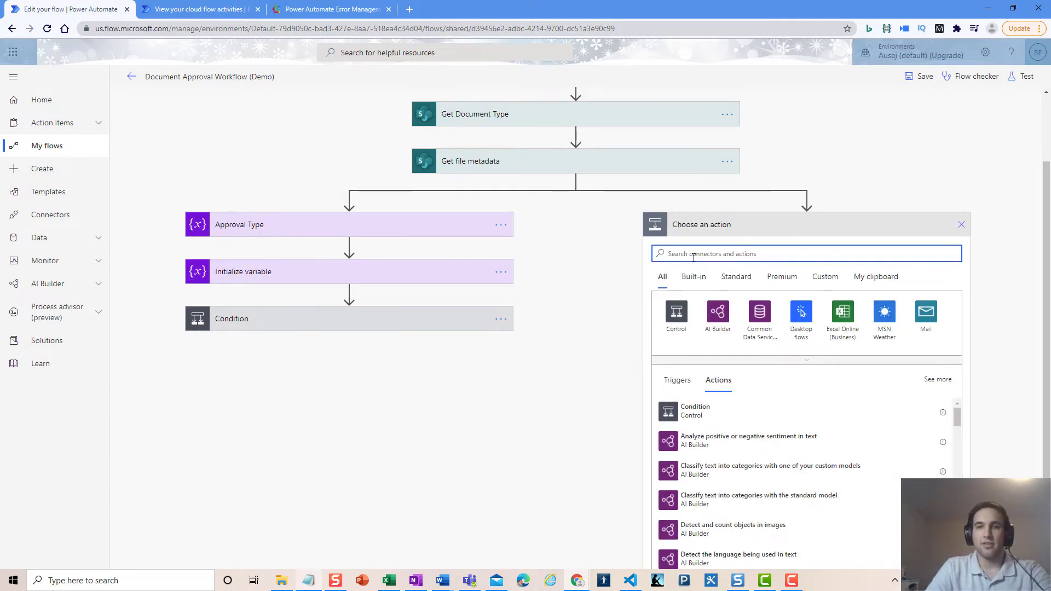
pyautogui.write('send email')
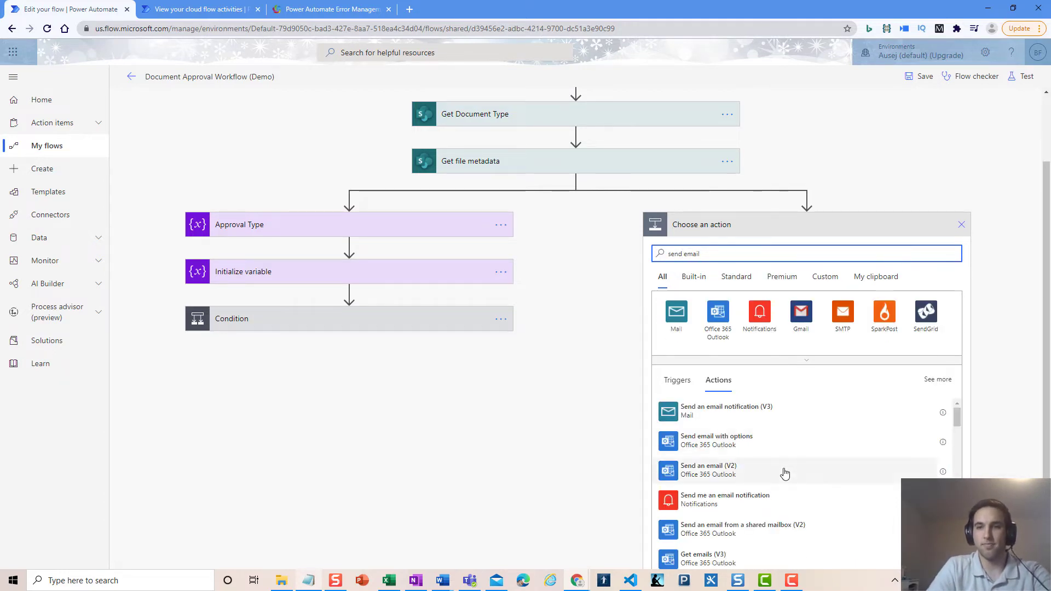
pyautogui.click(784, 471)
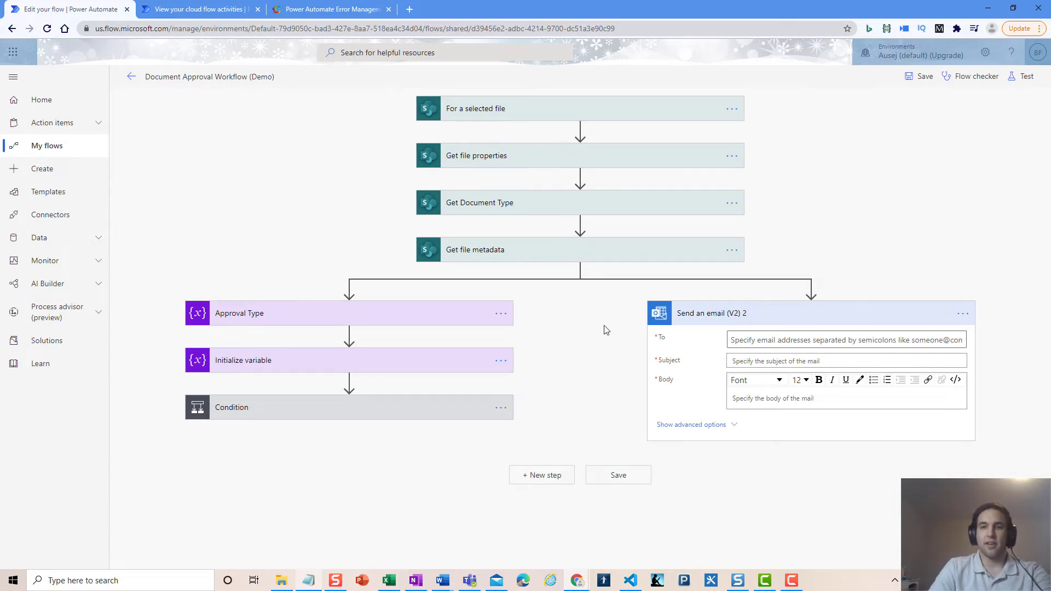
# Review the email's and Approval Type's run-after settings, leaving Approval Type on success only
pyautogui.click(963, 313)
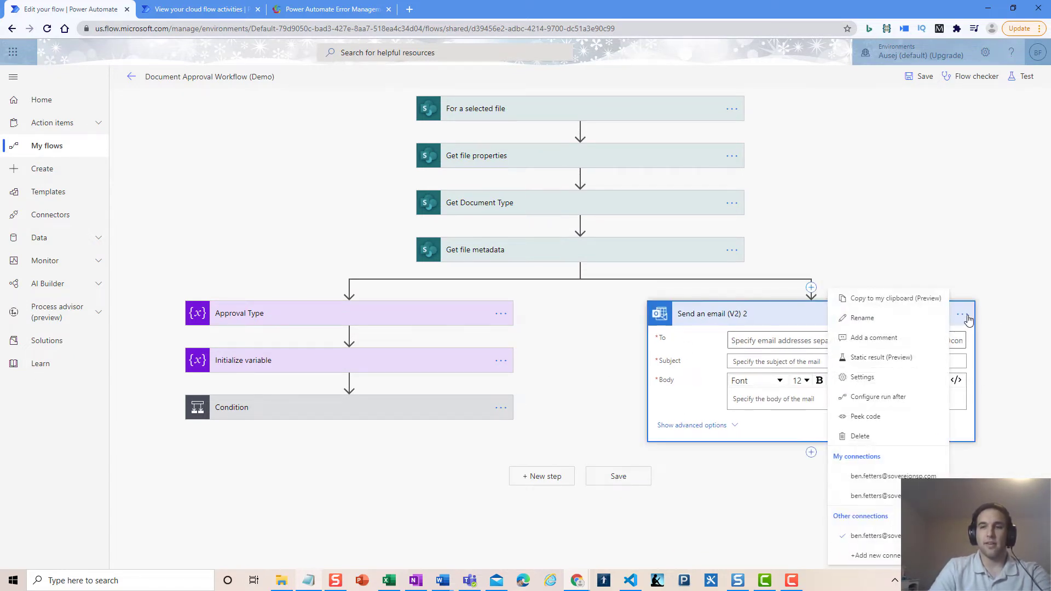
pyautogui.click(909, 398)
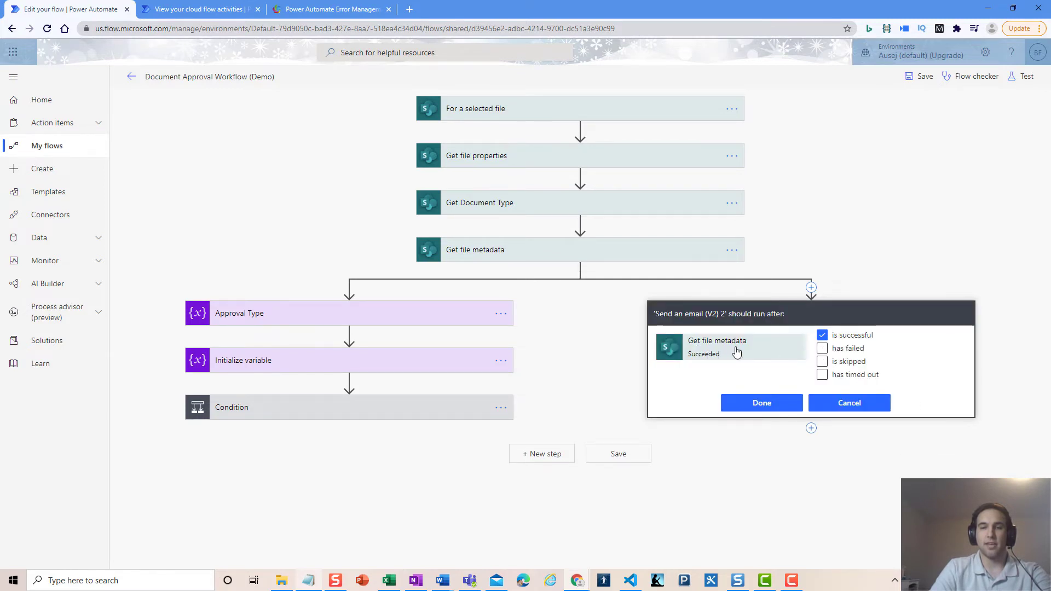
pyautogui.click(838, 408)
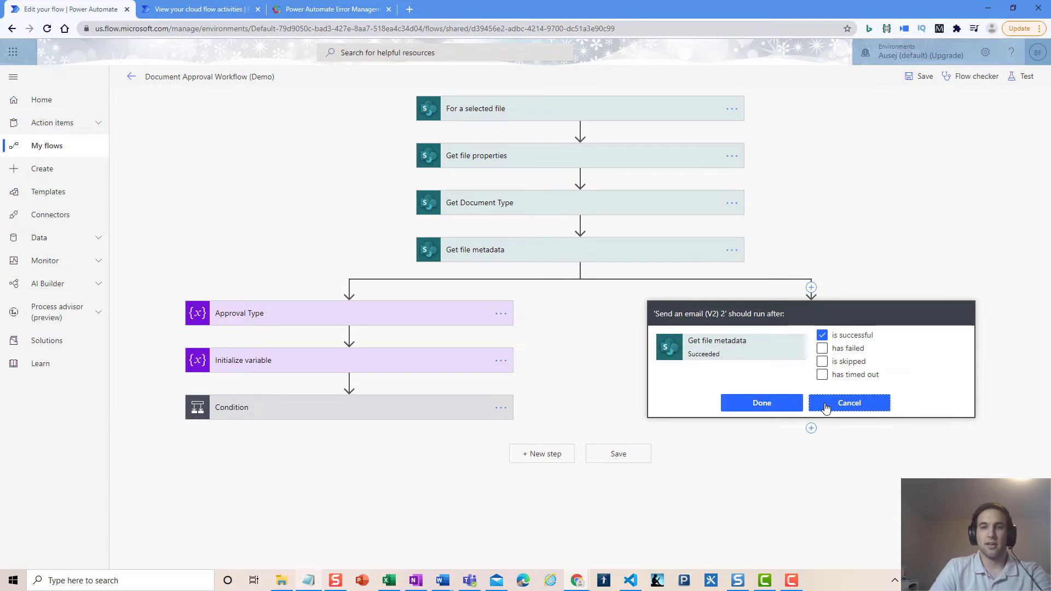
pyautogui.click(501, 313)
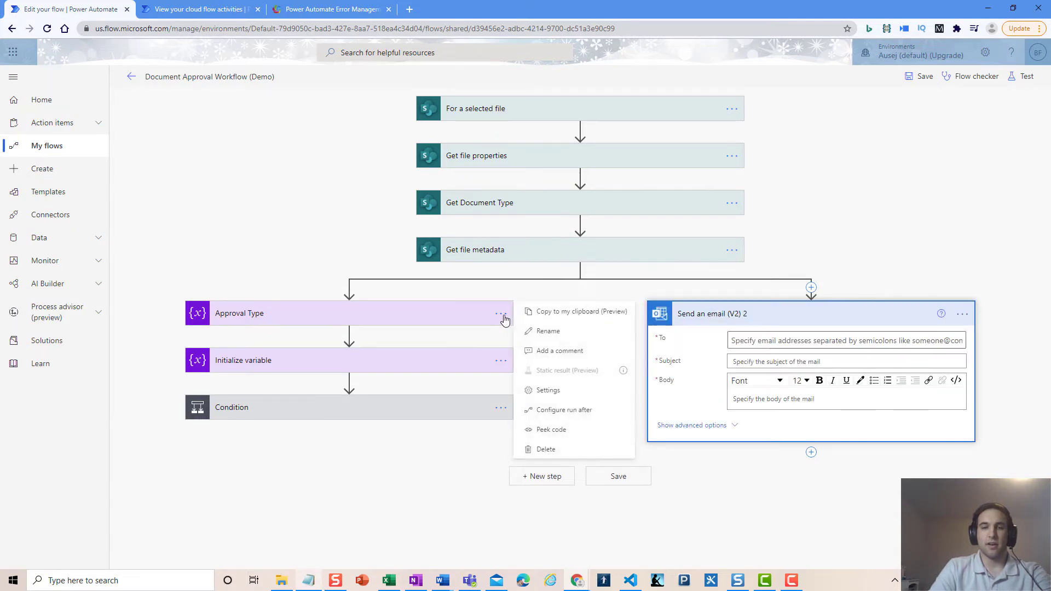
pyautogui.click(564, 410)
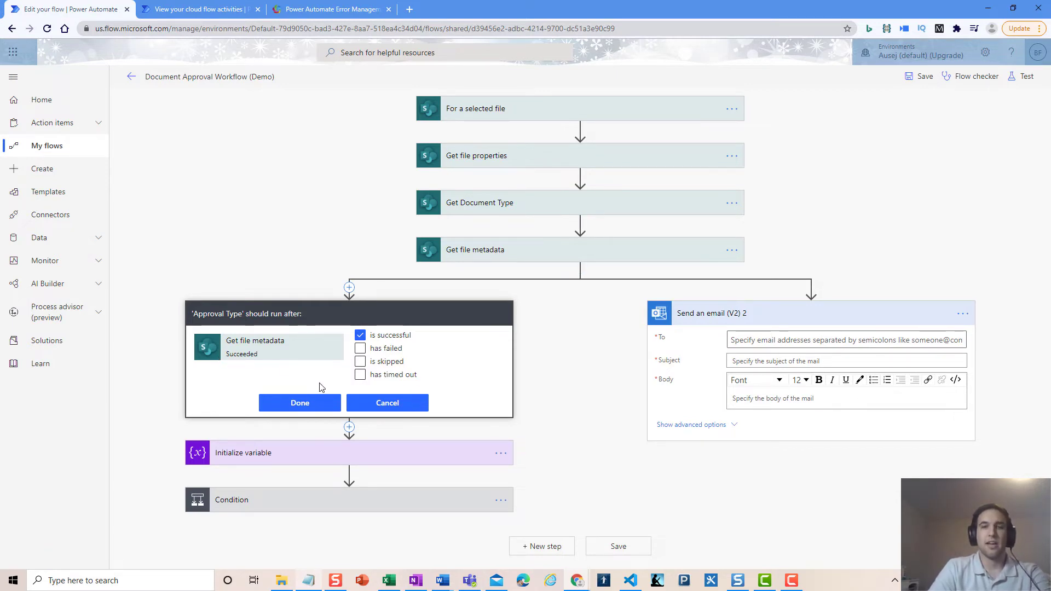
pyautogui.click(300, 403)
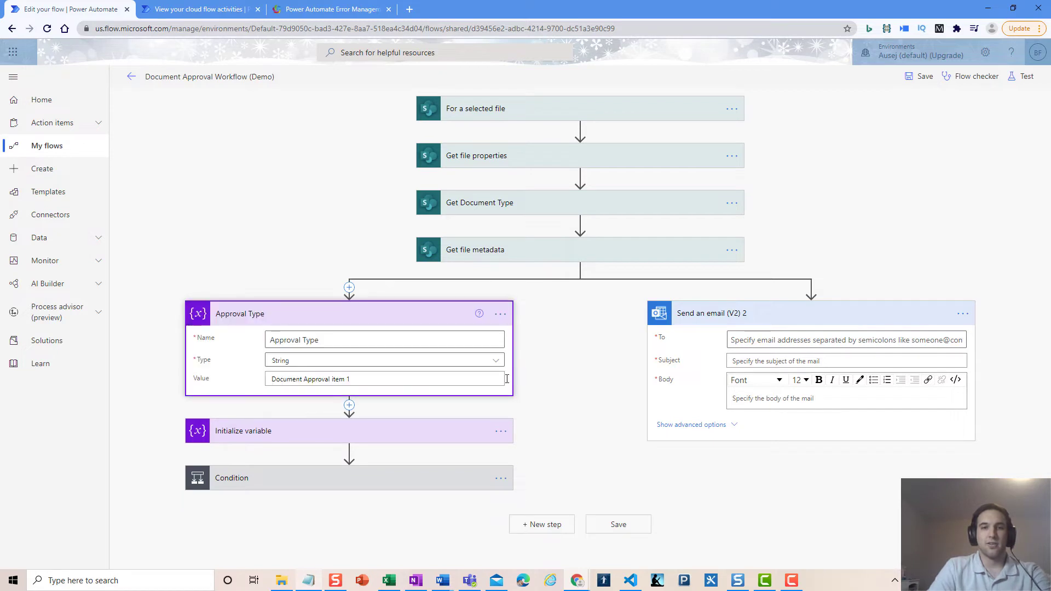
pyautogui.click(429, 322)
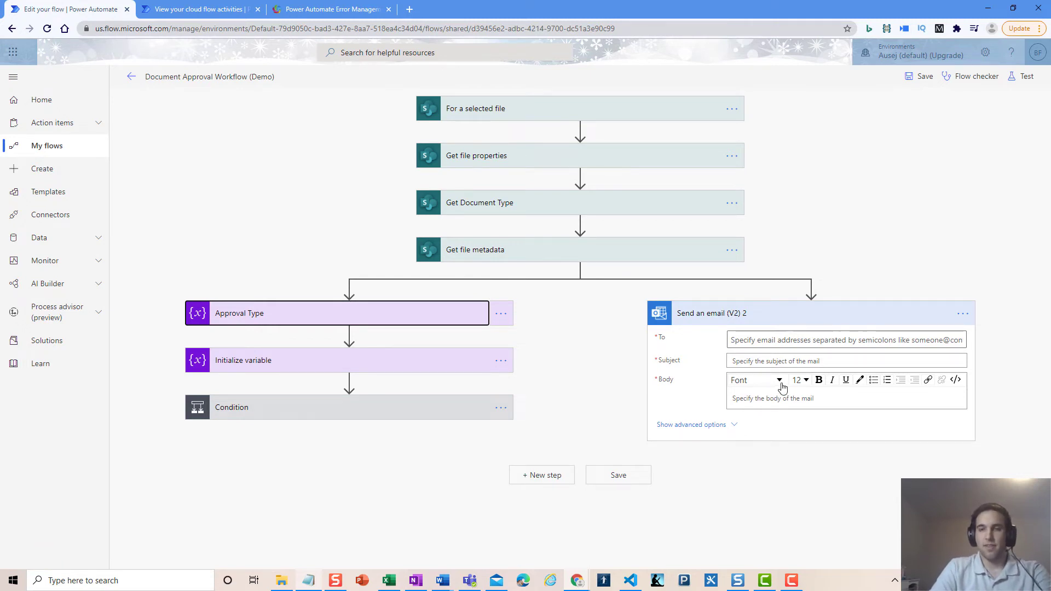
# Set the email's run-after to has failed and has timed out, then compare with the blog screenshot
pyautogui.click(964, 316)
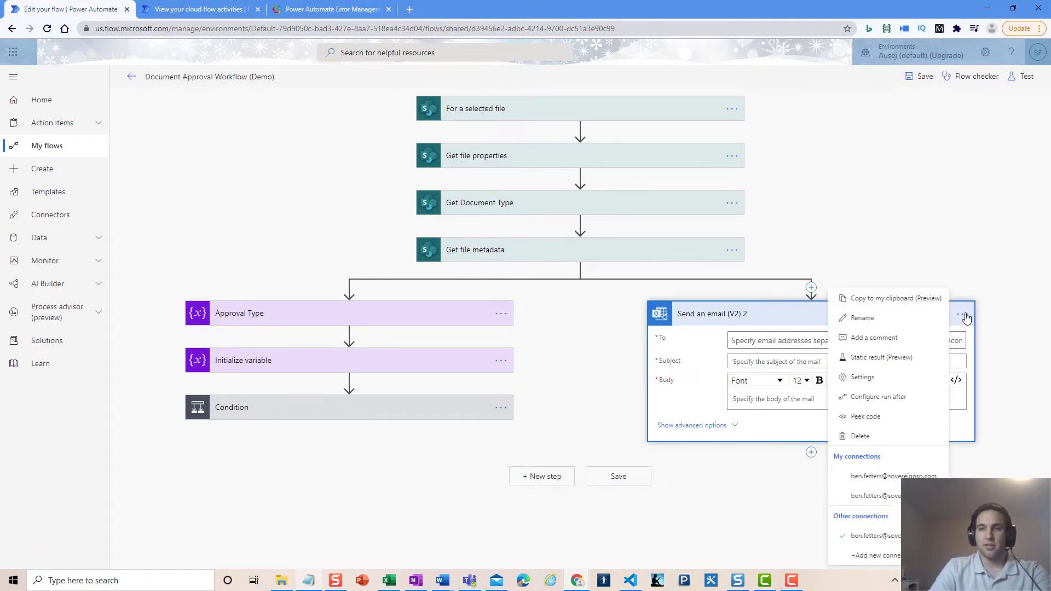
pyautogui.click(900, 402)
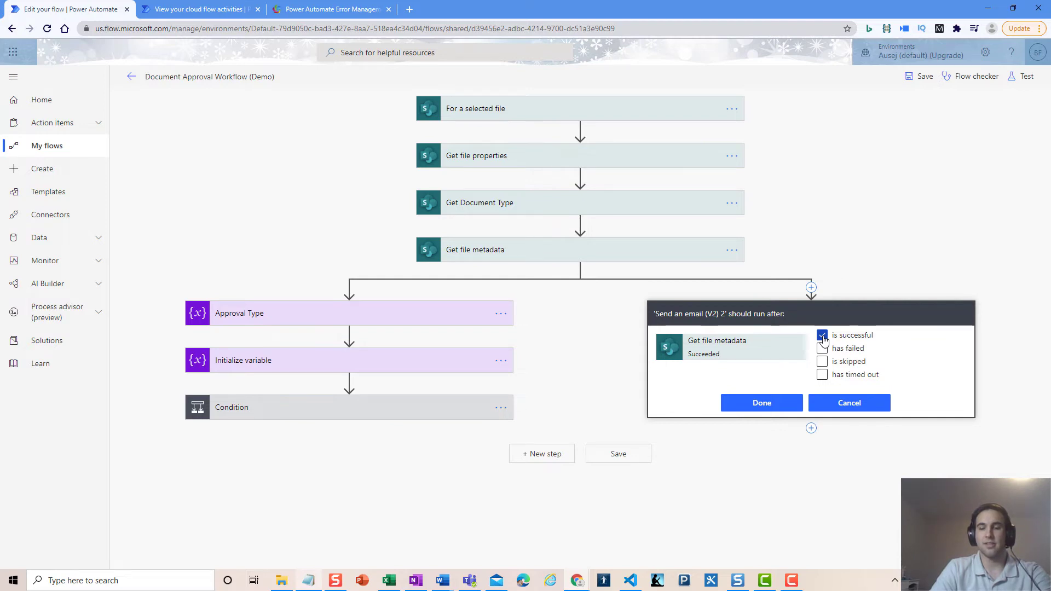
pyautogui.click(822, 336)
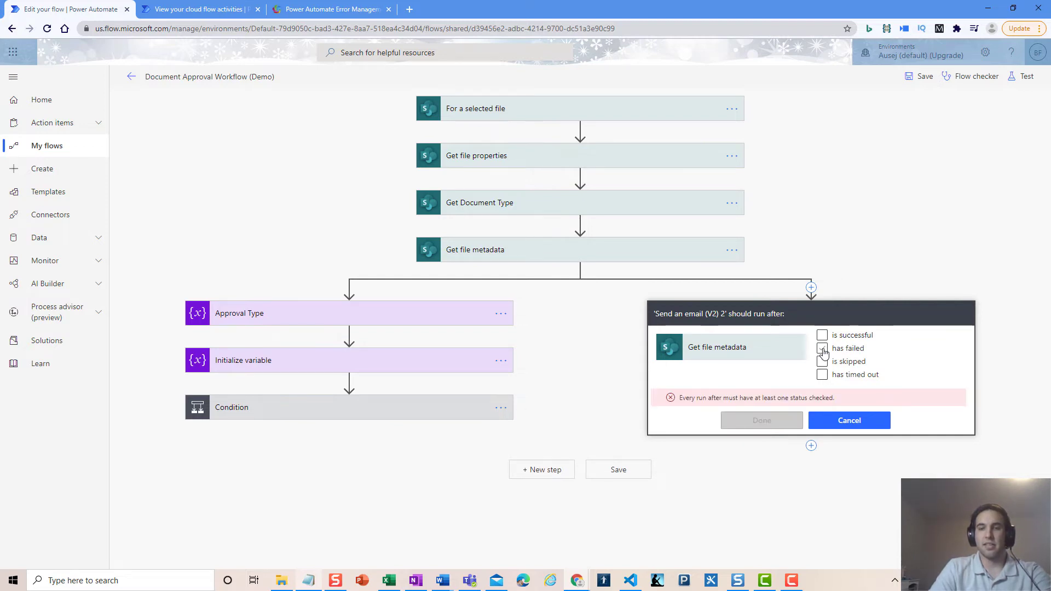
pyautogui.click(822, 349)
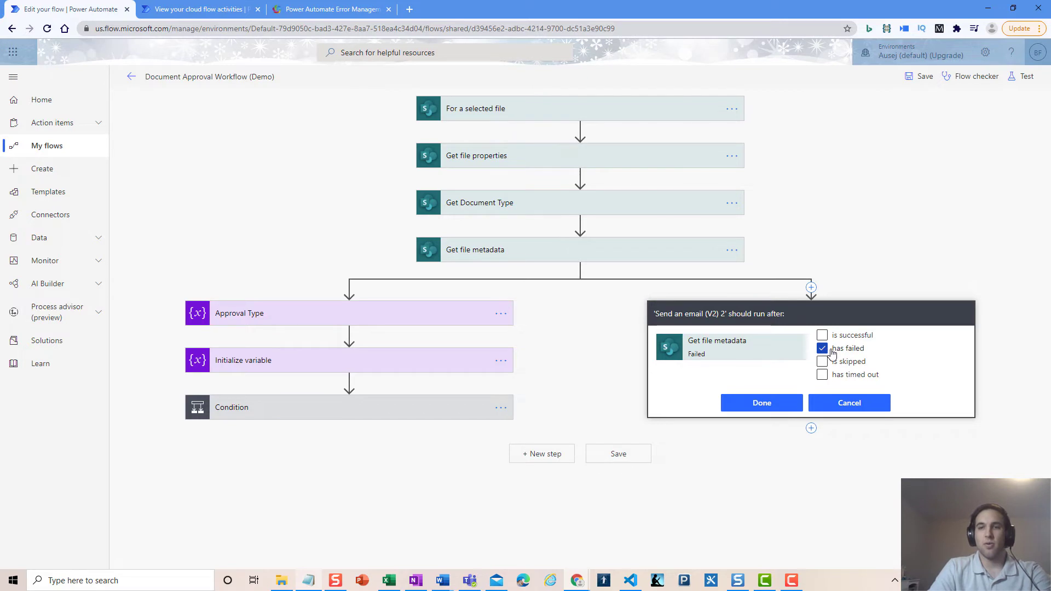
pyautogui.click(823, 377)
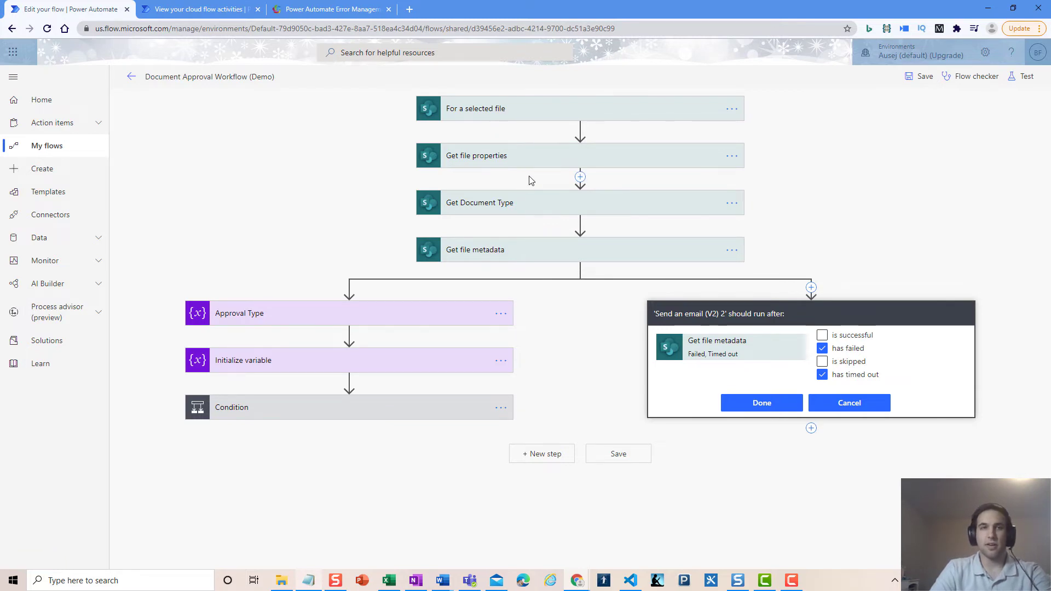
pyautogui.click(323, 9)
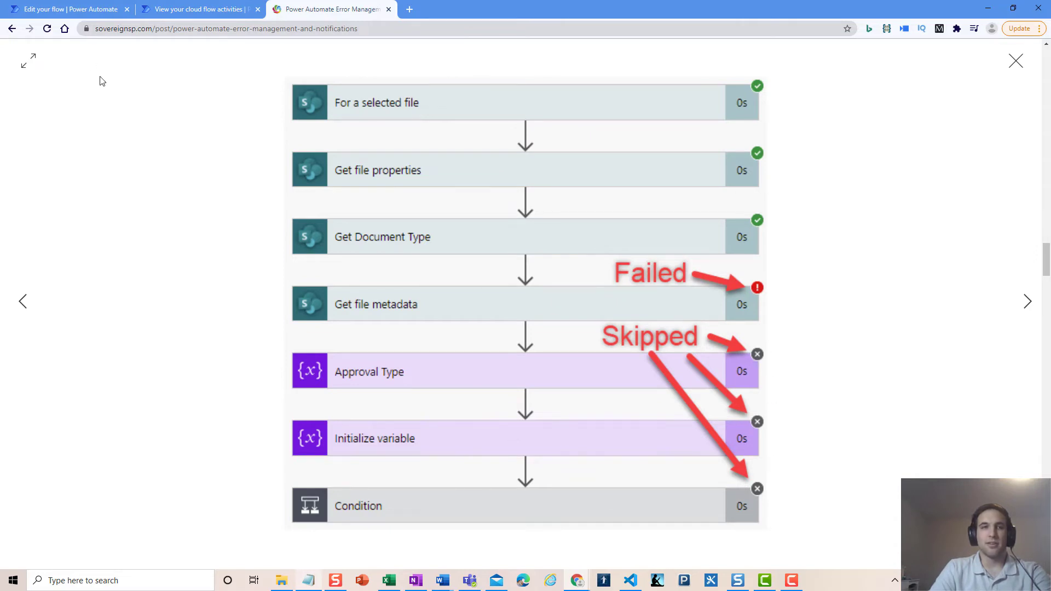
# Return to the flow editor, where the email's failed/timed-out run-after settings are pending
pyautogui.click(96, 11)
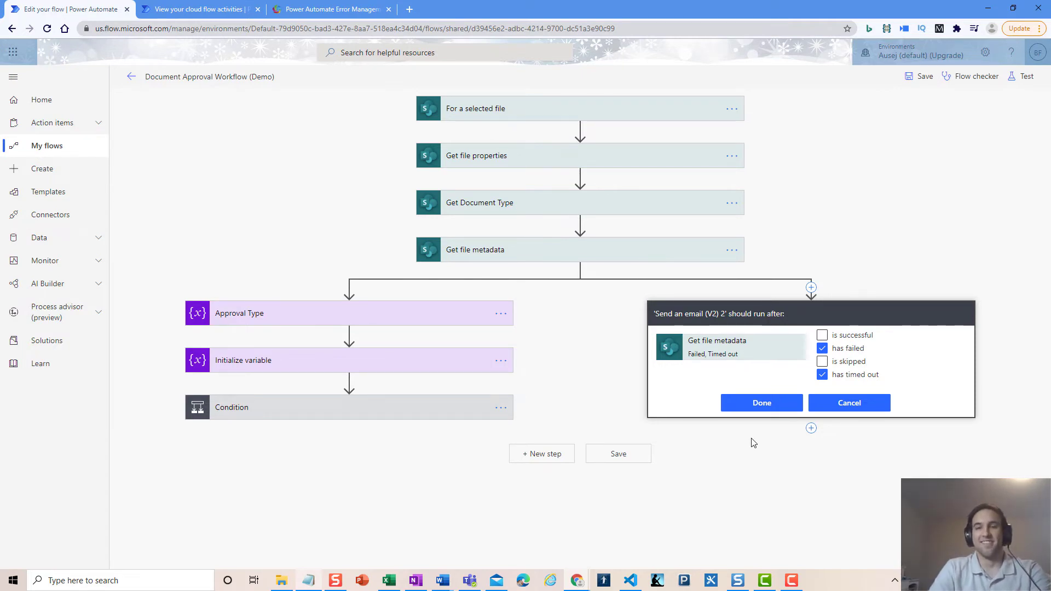
# Add the contact as recipient and set the subject 'Flow Title: Document Approval Workflow Failure'
pyautogui.click(750, 405)
pyautogui.click(741, 342)
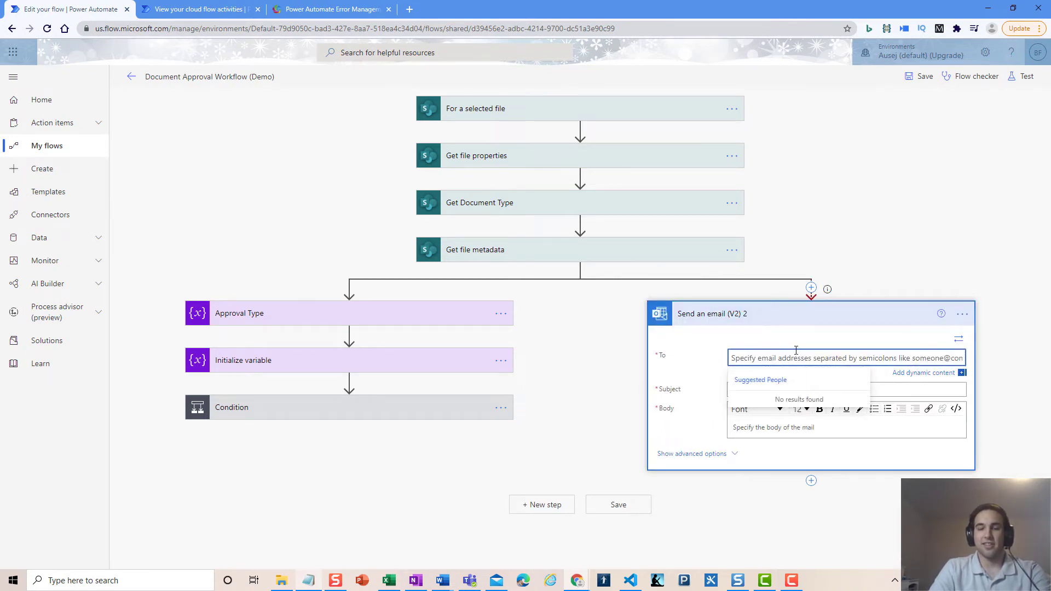
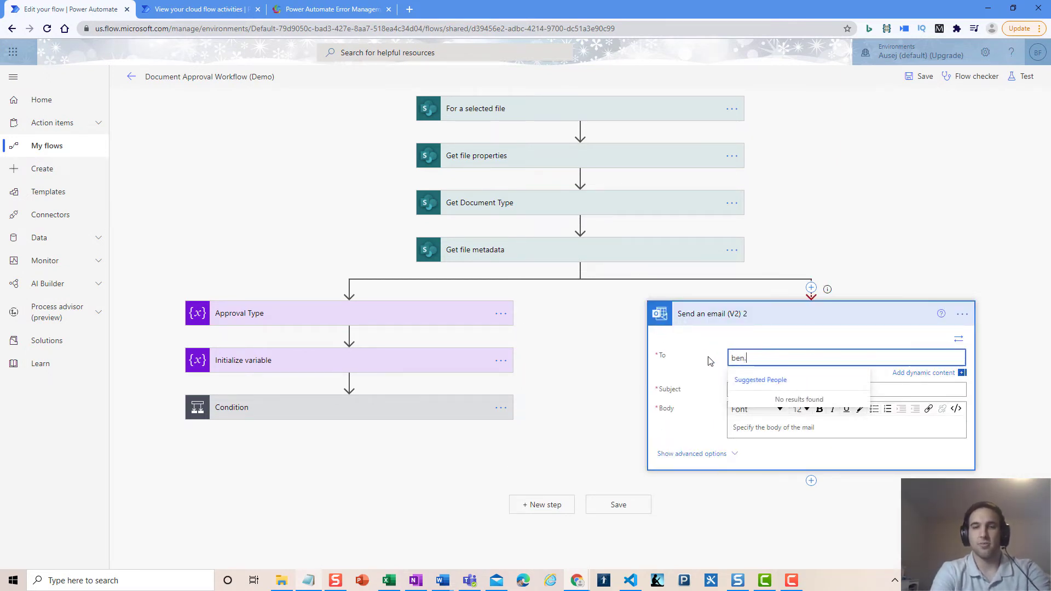
pyautogui.click(777, 406)
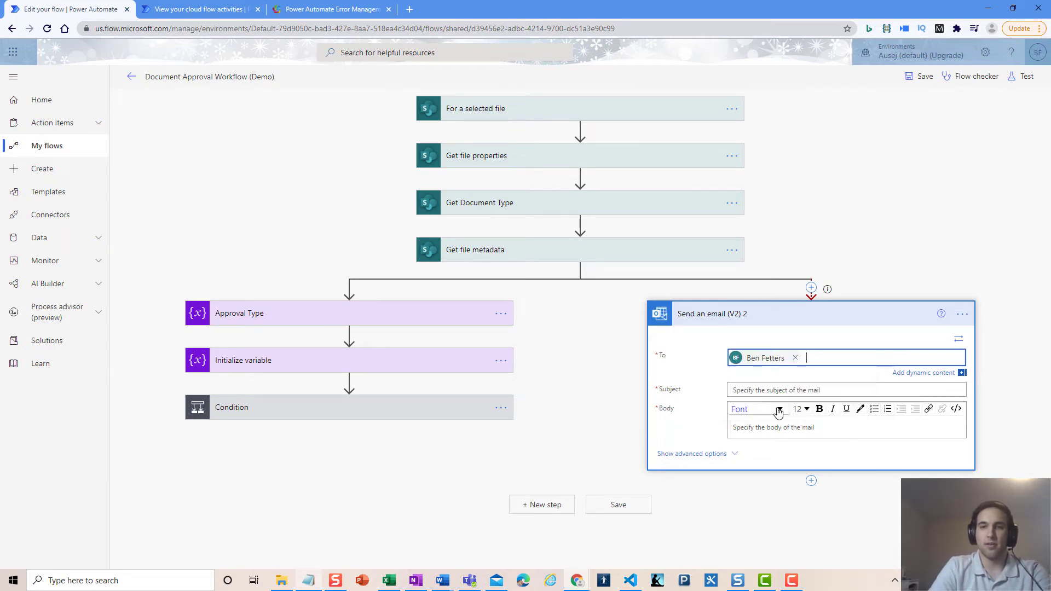
pyautogui.click(740, 384)
pyautogui.write('Flow ')
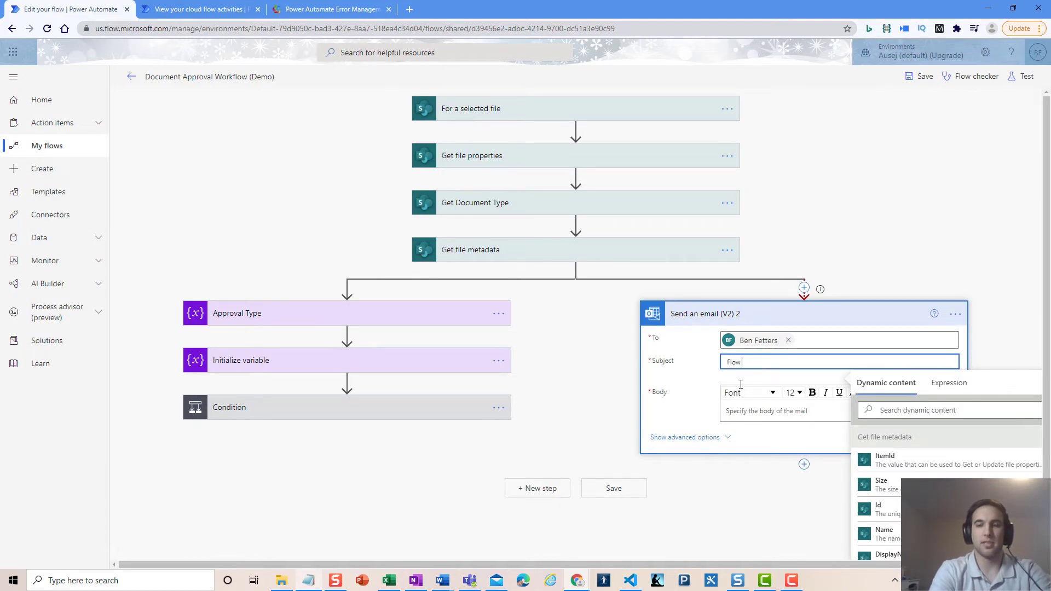
pyautogui.write('Title: Document Approval Workf')
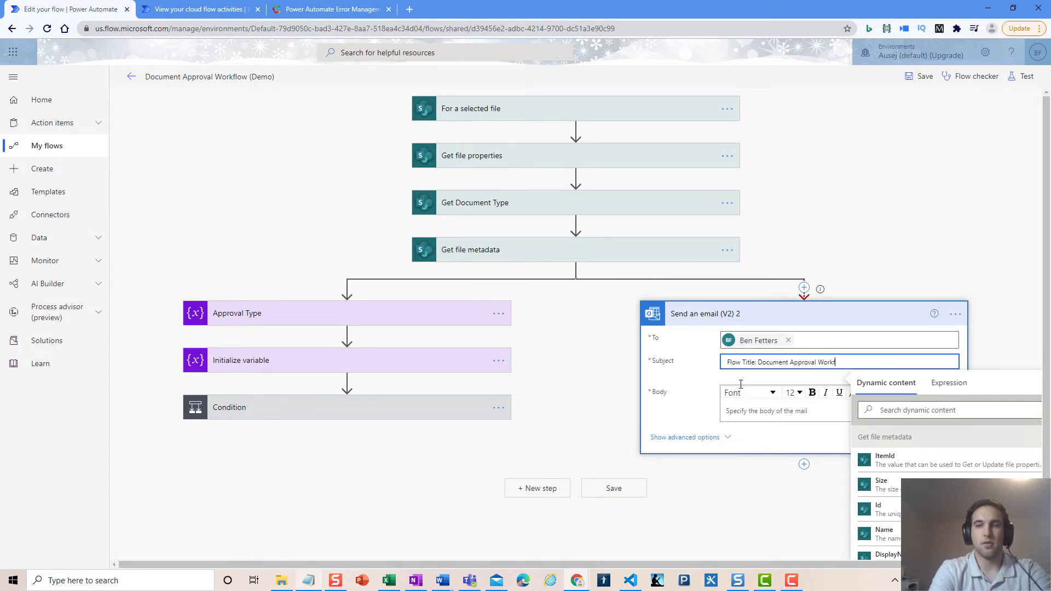
pyautogui.write('lo')
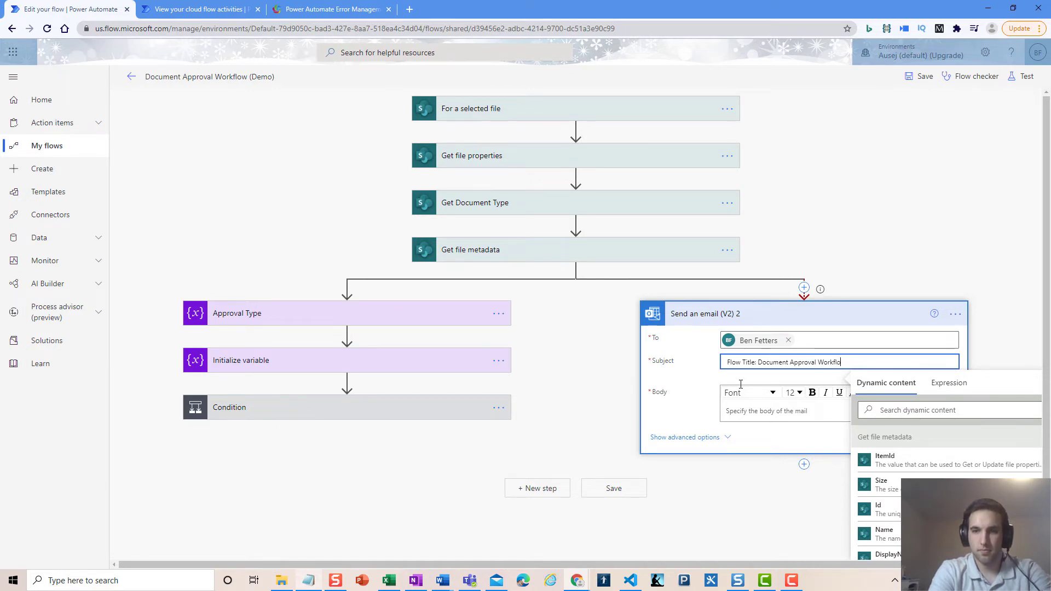
pyautogui.write('w Failure')
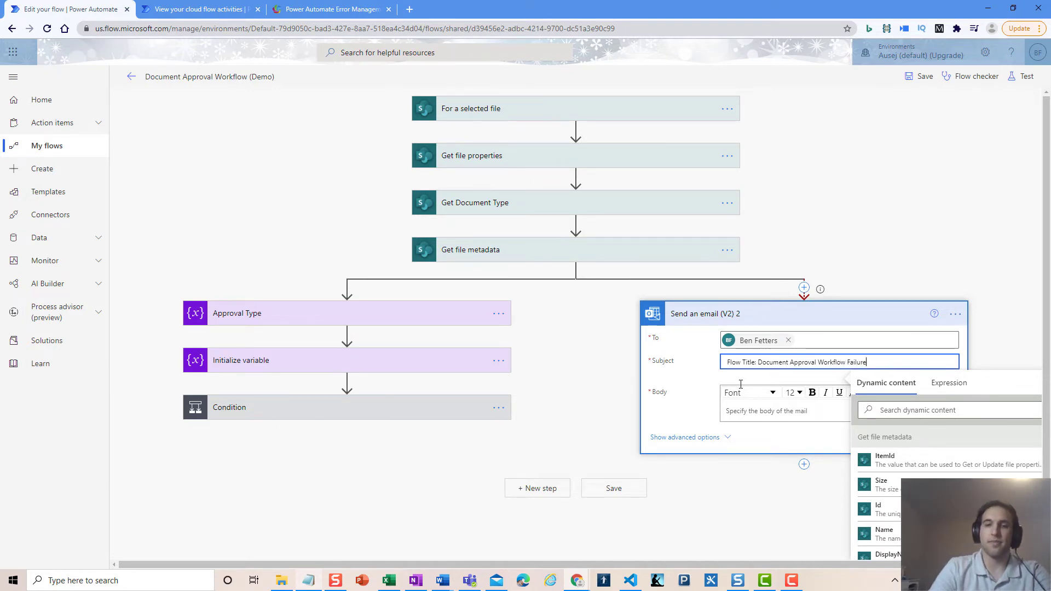
# Start the email body with the word 'Fail' in italics
pyautogui.click(745, 410)
pyautogui.write('Fail')
pyautogui.moveTo(762, 404); pyautogui.dragTo(704, 405)
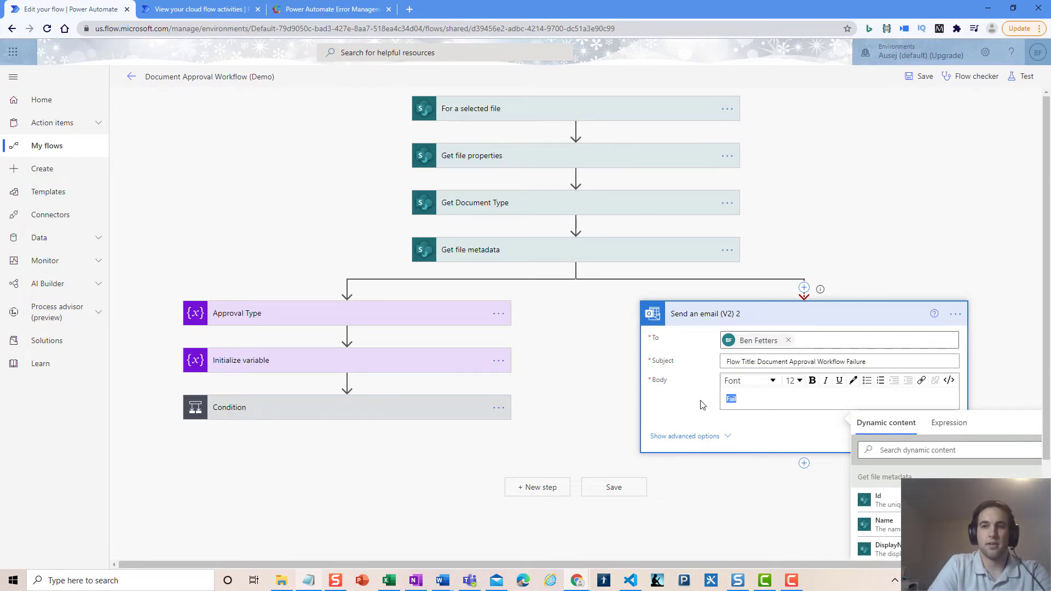
pyautogui.click(825, 383)
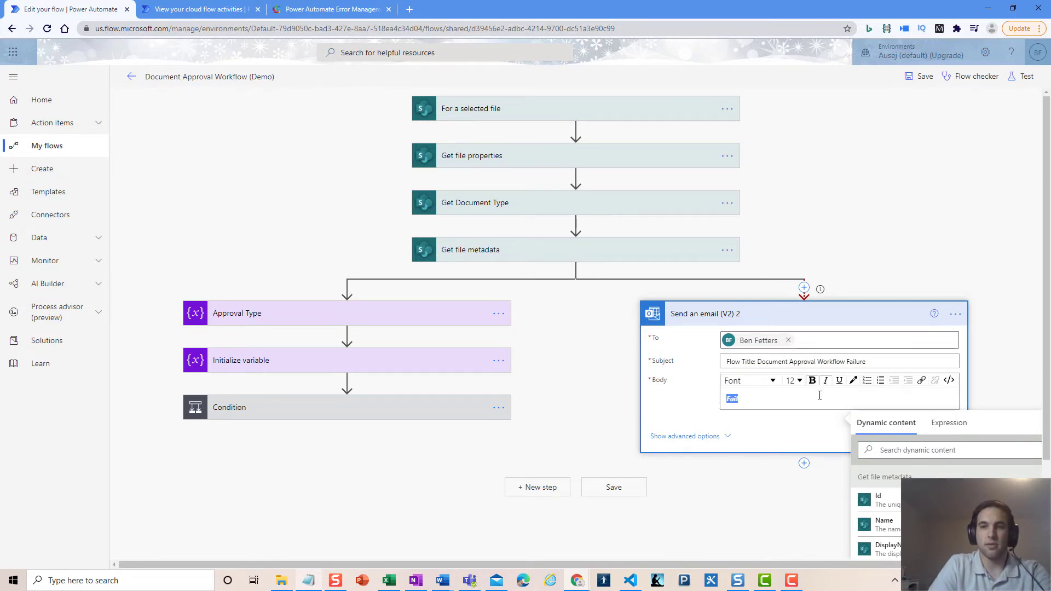
pyautogui.click(786, 399)
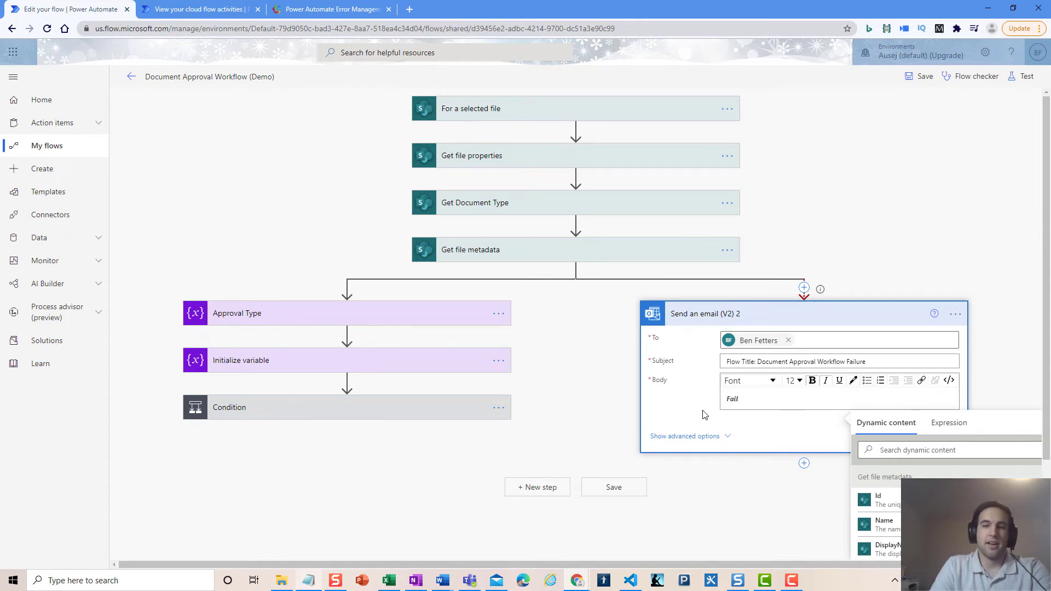
pyautogui.scroll(-1, 690, 432)
pyautogui.scroll(-1, 692, 387)
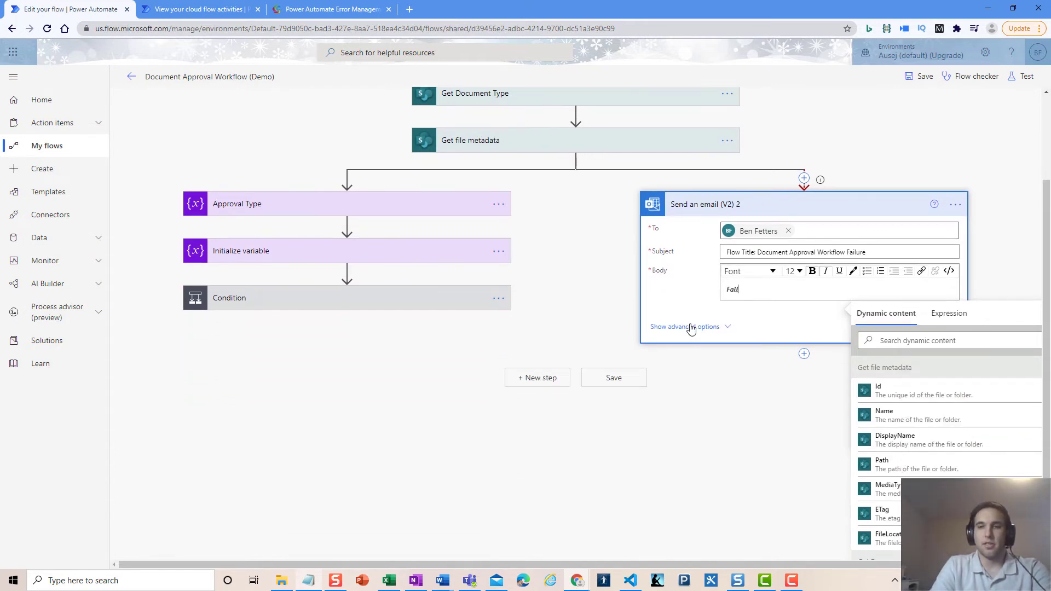
# Reveal the advanced options and set the failure email's Importance to High
pyautogui.click(690, 328)
pyautogui.scroll(-2, 692, 307)
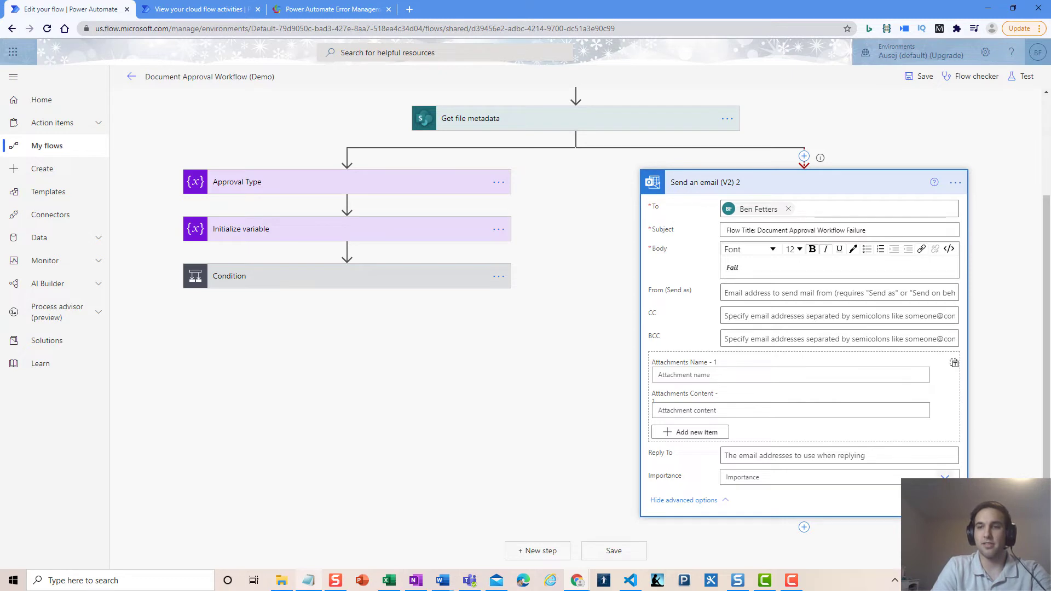
pyautogui.click(945, 477)
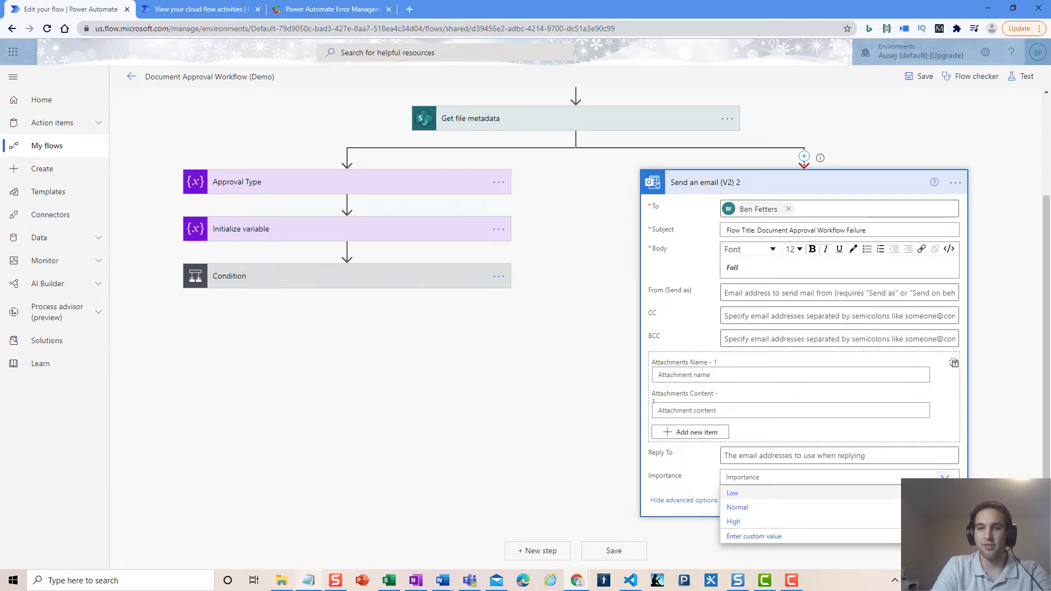
pyautogui.click(680, 502)
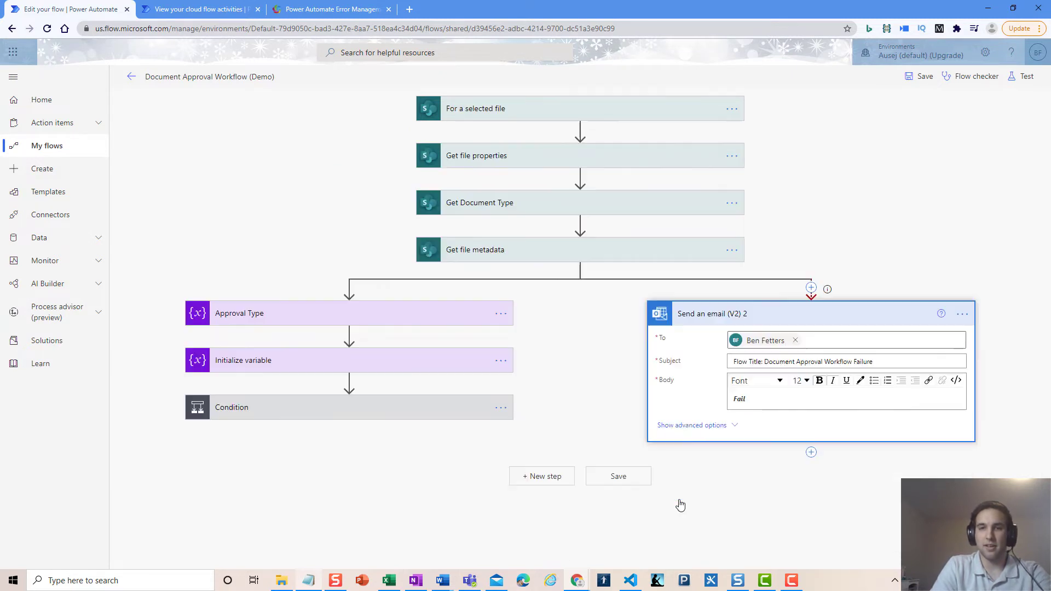
pyautogui.click(691, 430)
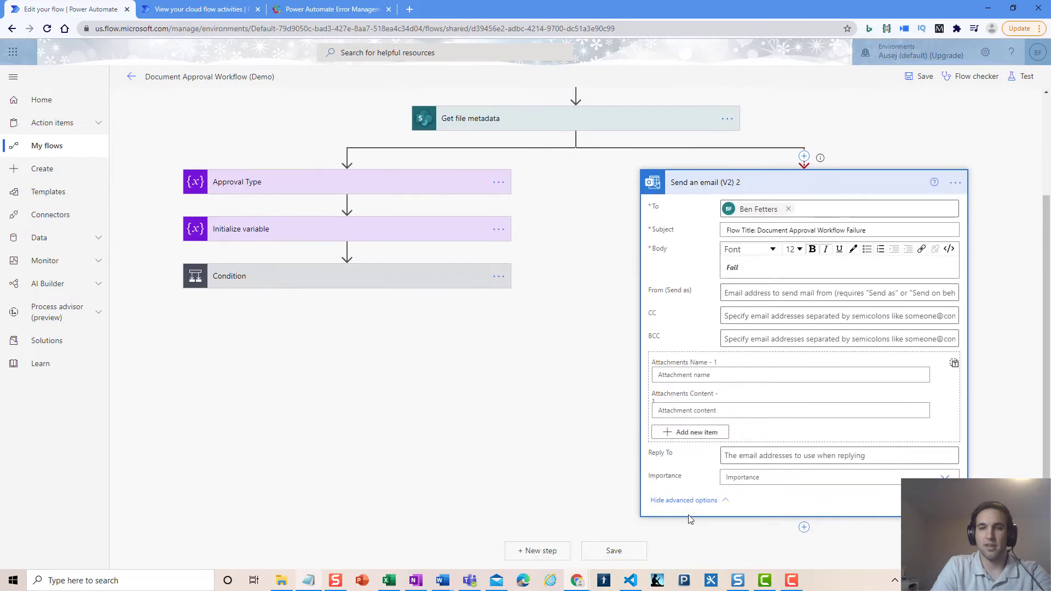
pyautogui.click(944, 477)
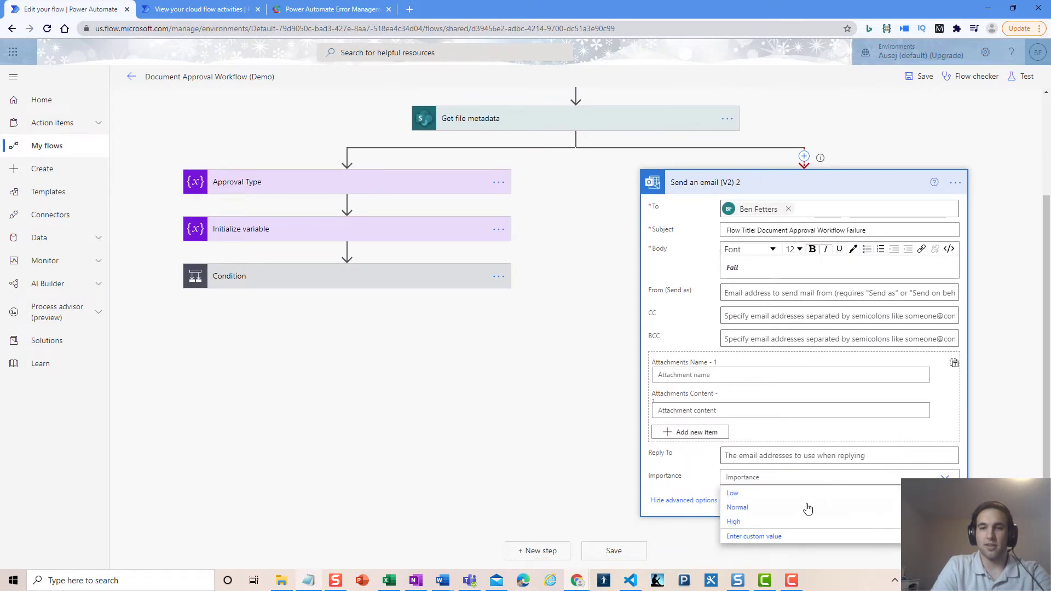
pyautogui.click(760, 524)
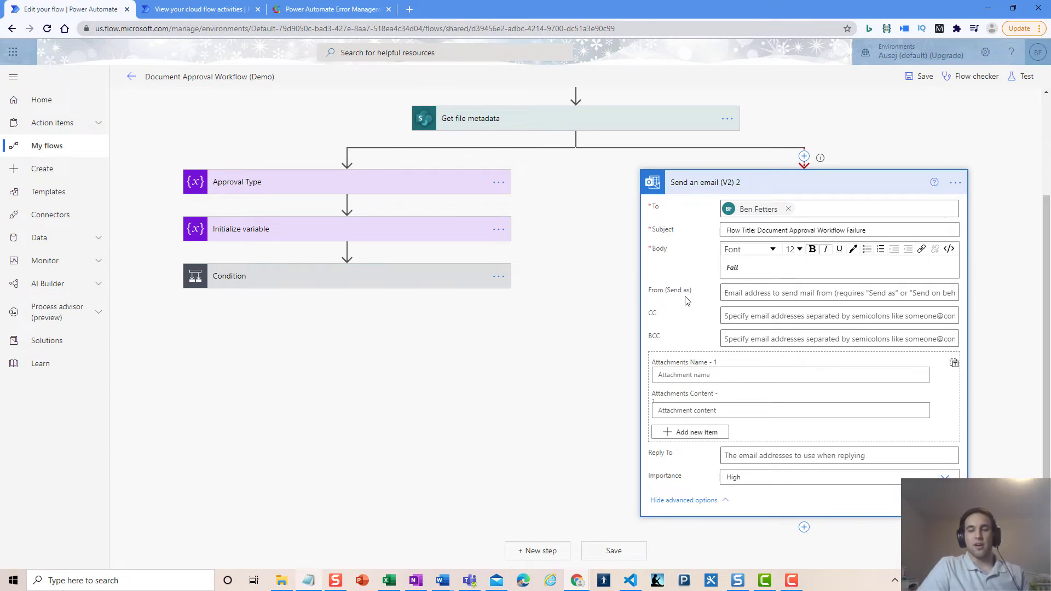
pyautogui.scroll(1, 701, 278)
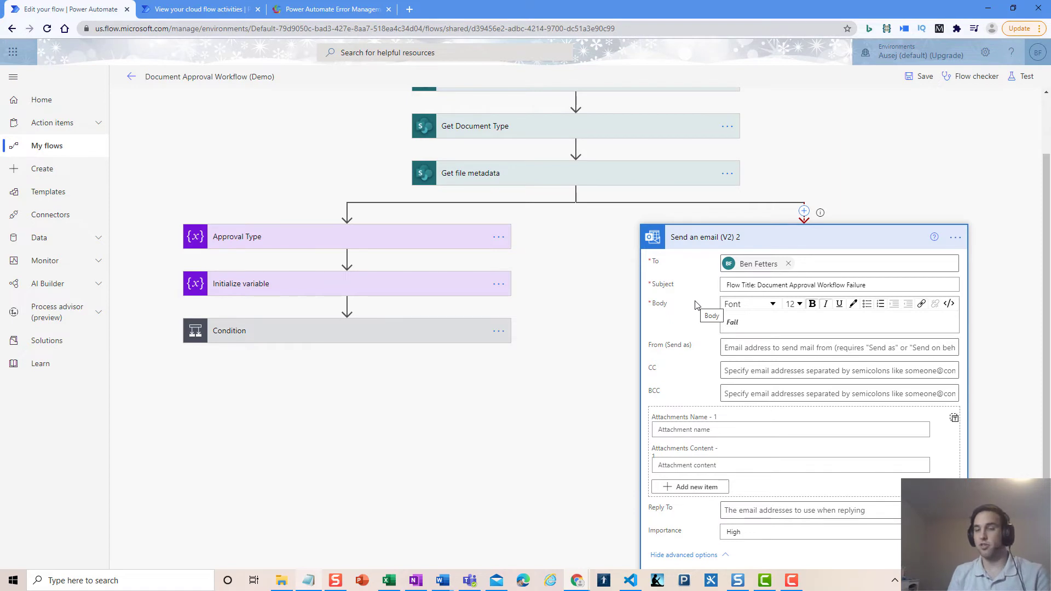
pyautogui.click(756, 321)
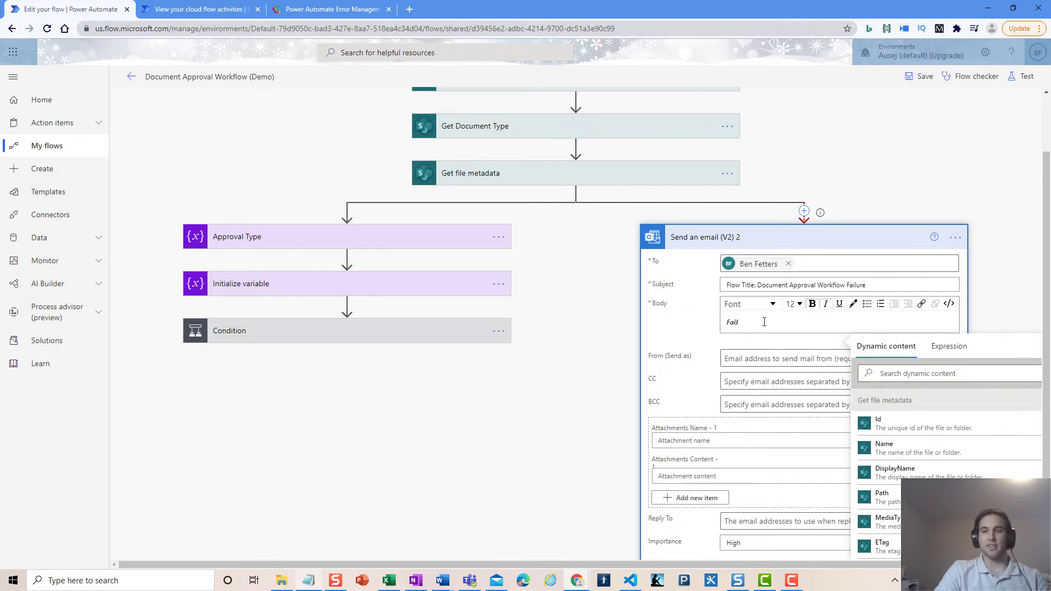
# Collapse the Send an email (V2) 2 card
pyautogui.click(698, 237)
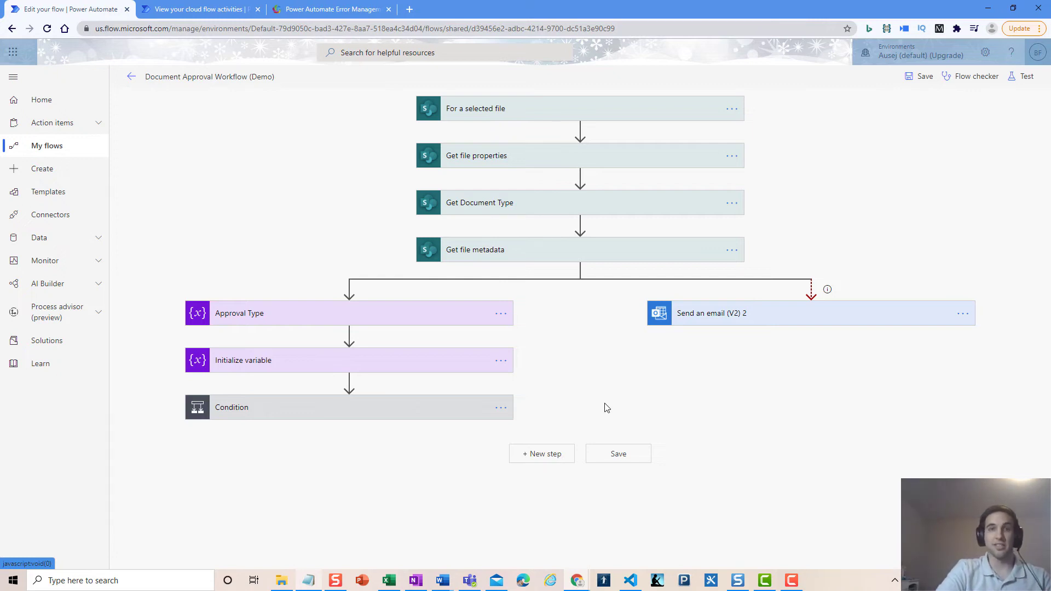
# Extend the email body to 'Fail at the get file metadata action.' and collapse the card
pyautogui.click(964, 318)
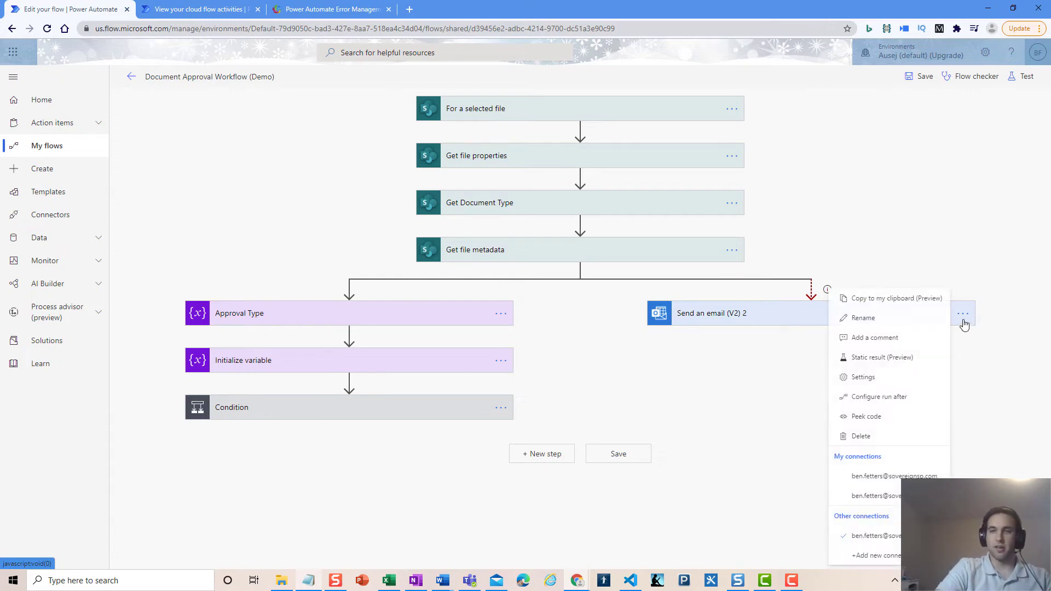
pyautogui.press('Escape')
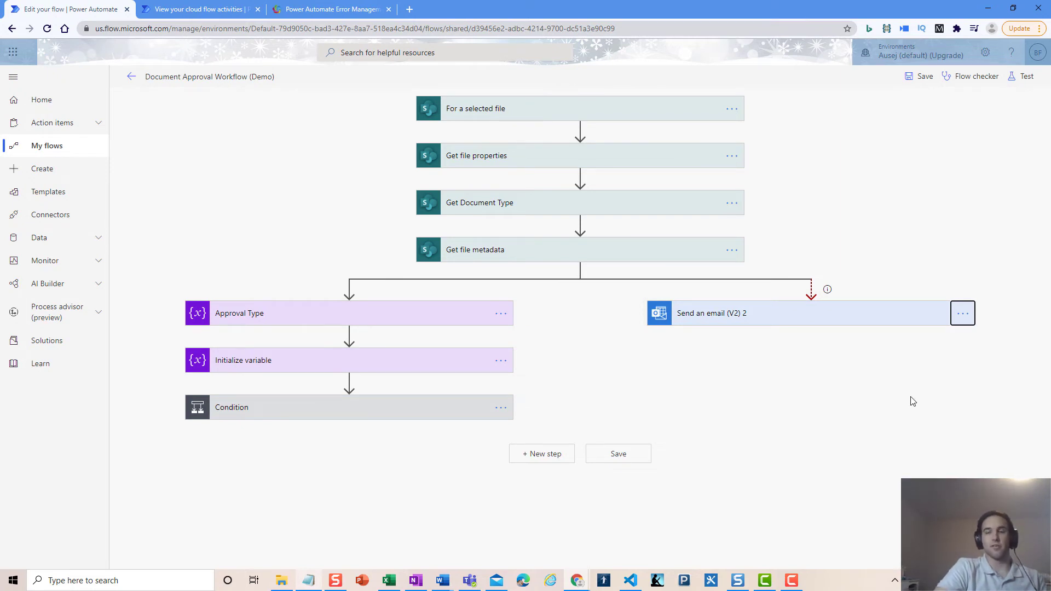
pyautogui.click(755, 316)
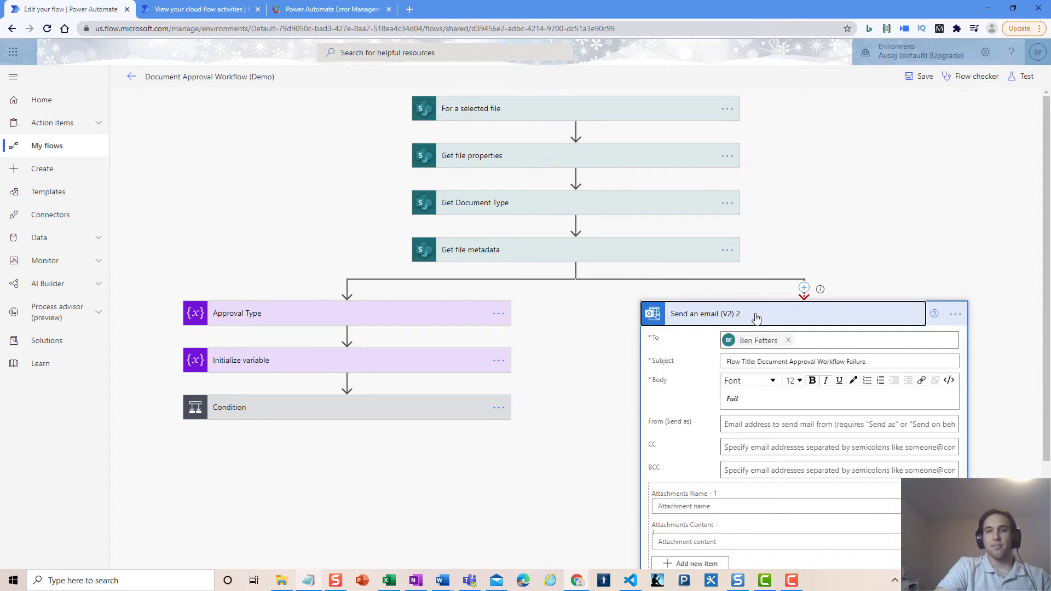
pyautogui.scroll(-1, 695, 387)
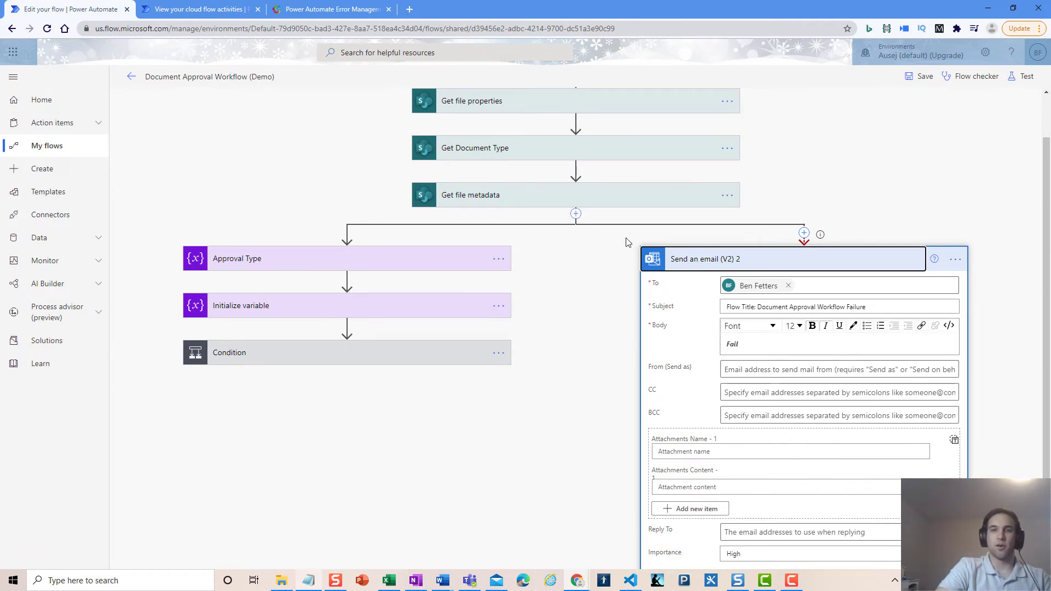
pyautogui.click(755, 343)
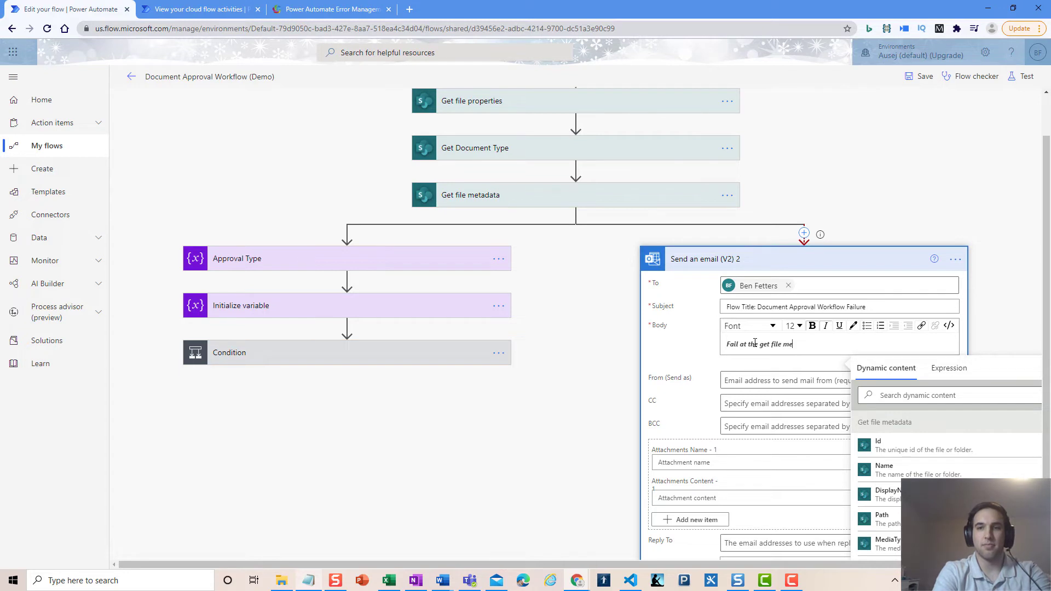
pyautogui.write('action.')
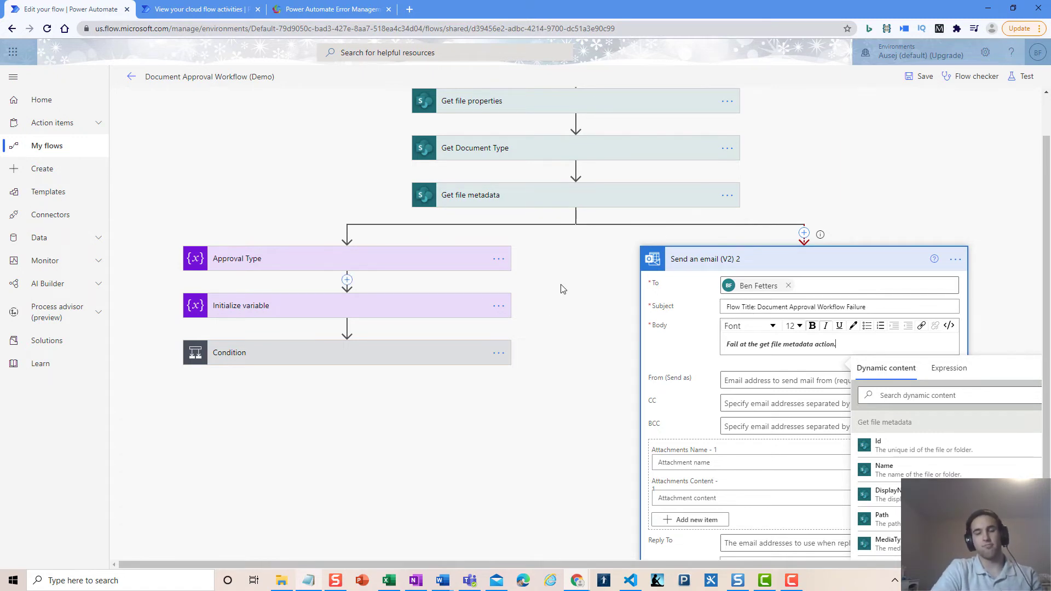
pyautogui.click(679, 259)
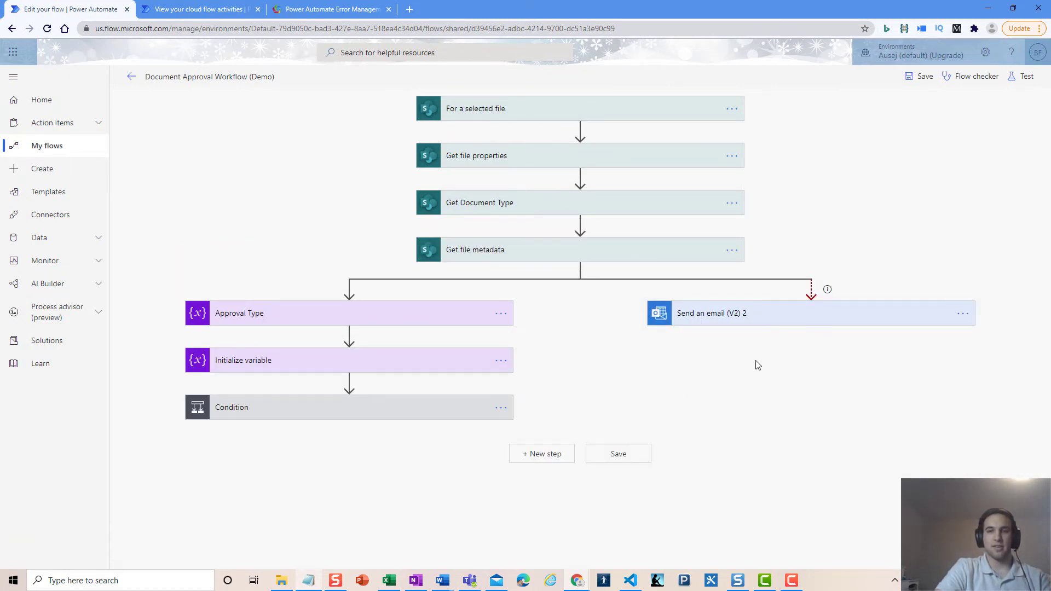
# Copy Send an email (V2) 2 to the clipboard and paste it as a new step after the merged branches
pyautogui.click(553, 457)
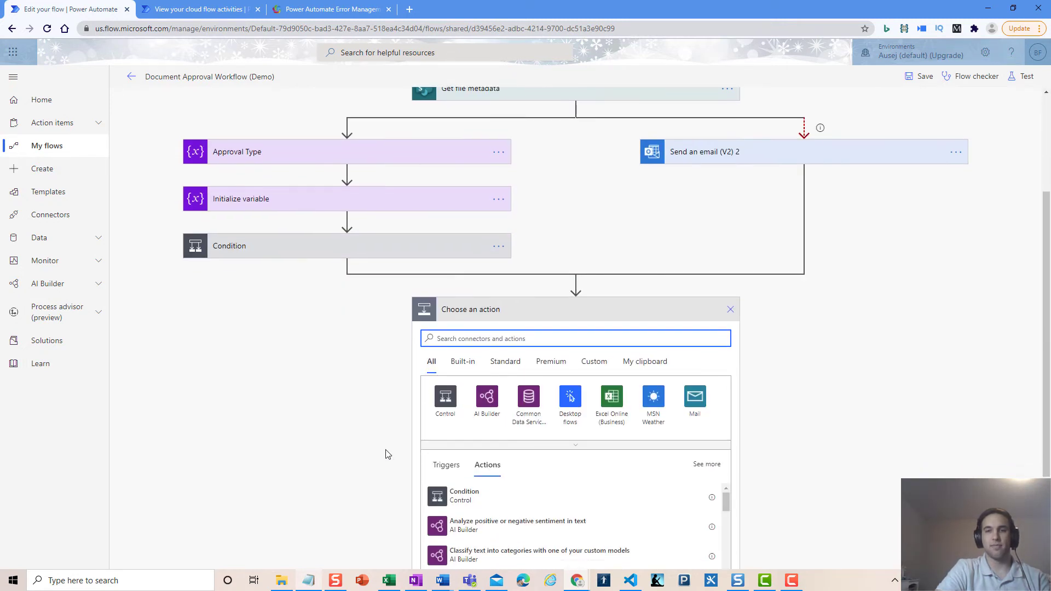
pyautogui.click(956, 149)
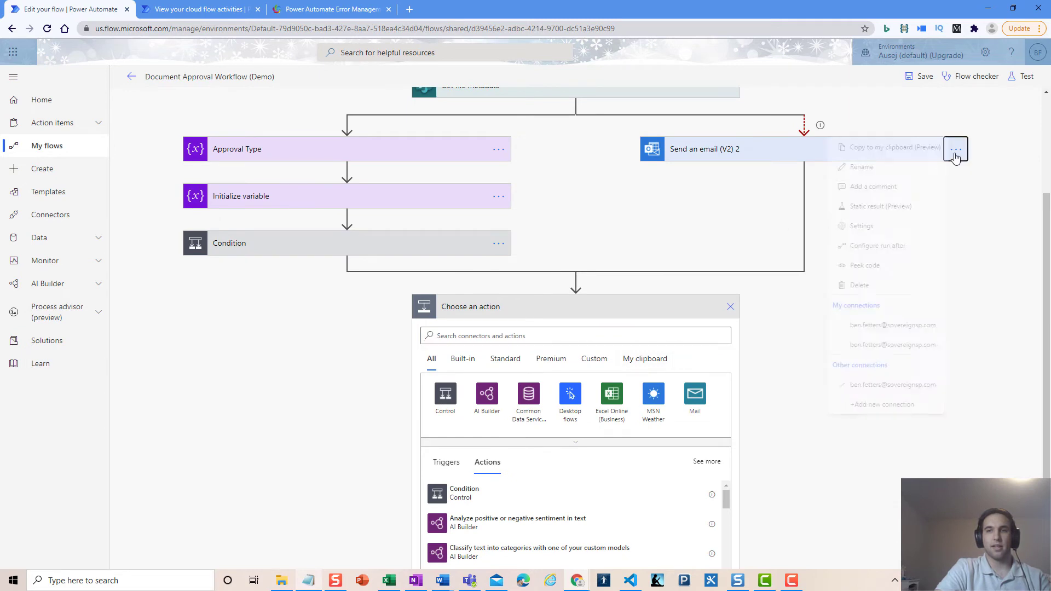
pyautogui.click(881, 148)
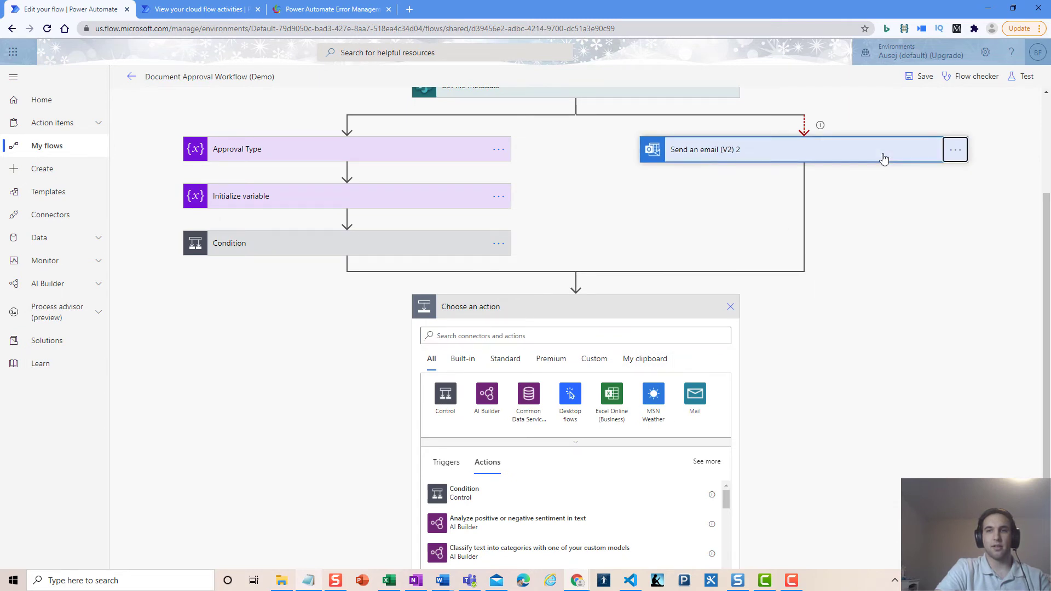
pyautogui.click(638, 366)
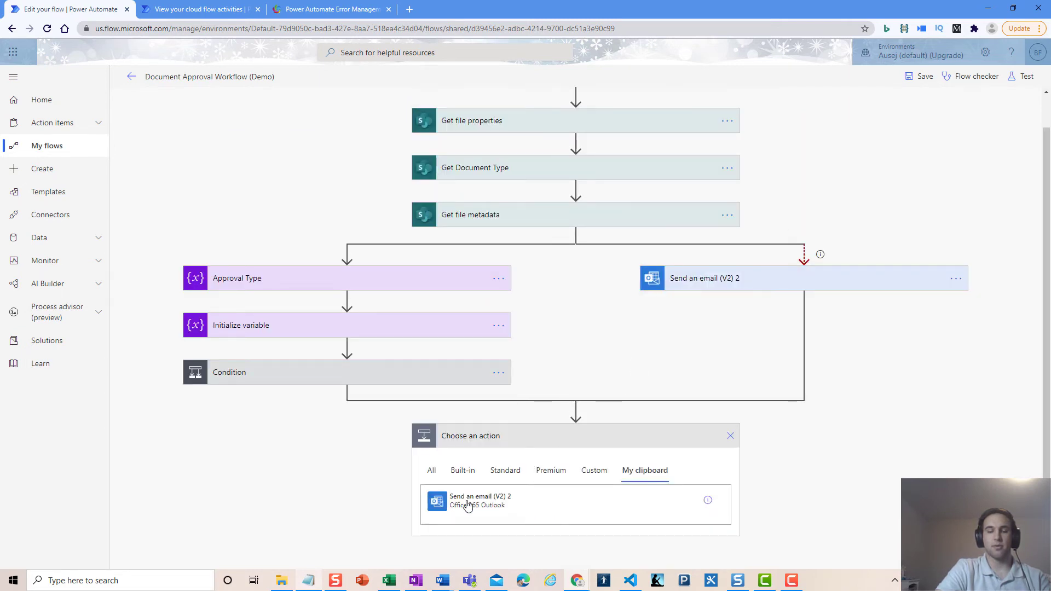
pyautogui.click(468, 505)
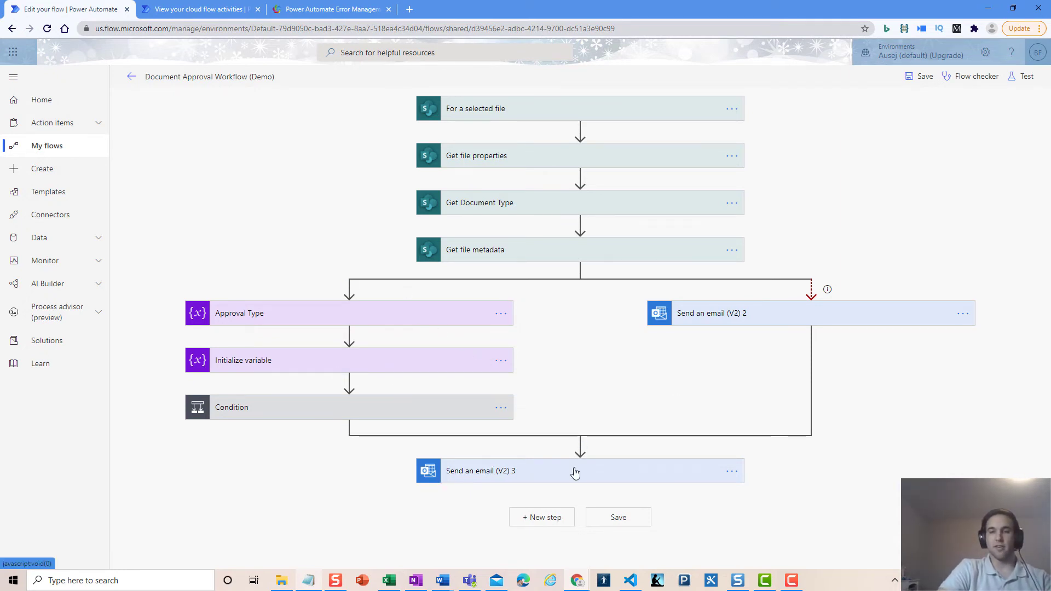
# Drop Send an email (V2) 2 from run-after and tick has failed, is skipped, has timed out for Condition
pyautogui.click(732, 472)
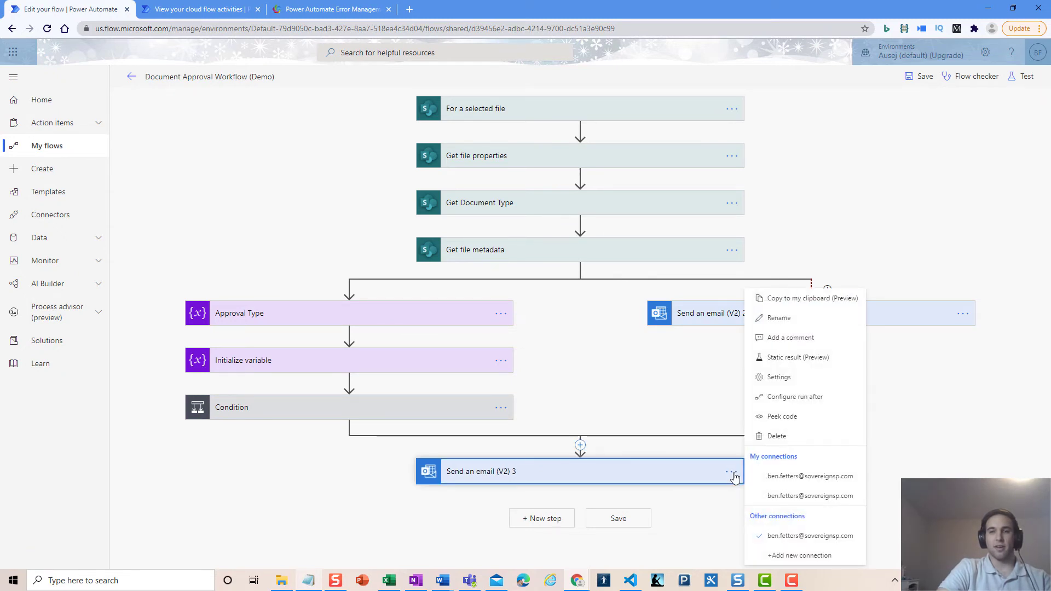
pyautogui.click(829, 401)
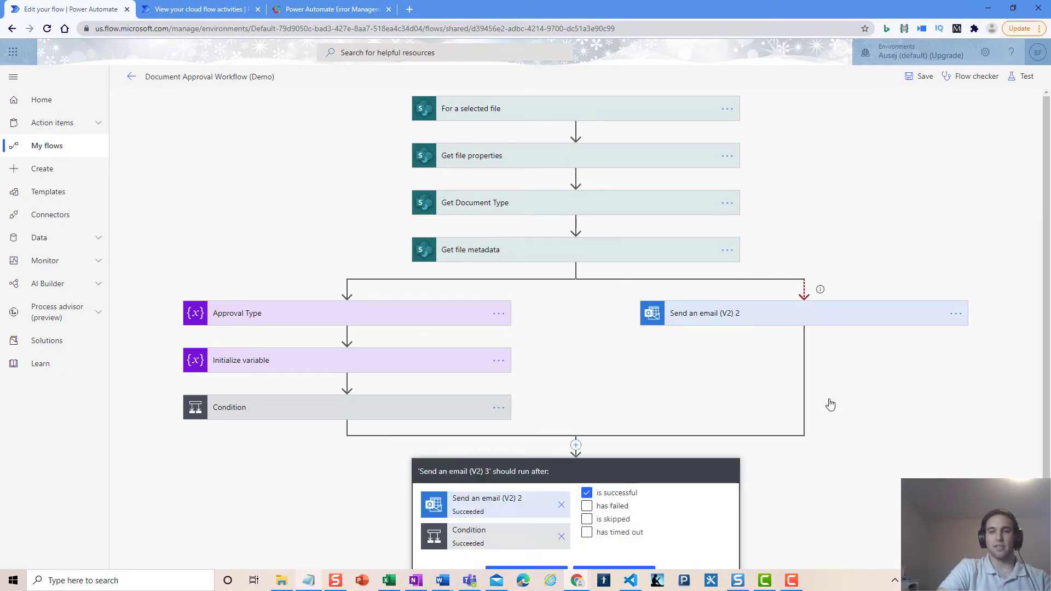
pyautogui.scroll(-2, 831, 405)
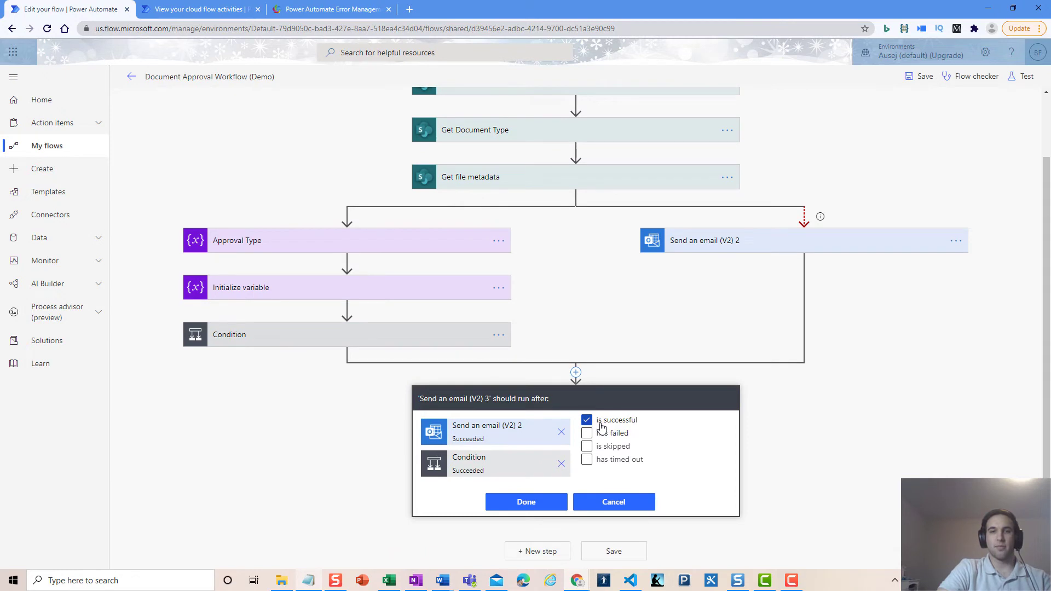
pyautogui.click(587, 420)
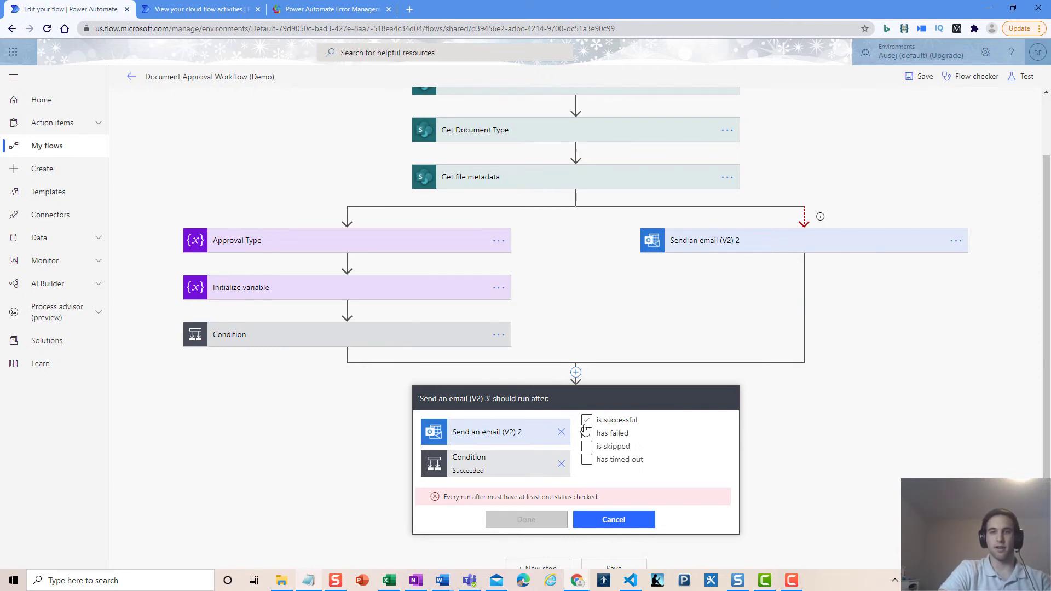
pyautogui.click(562, 434)
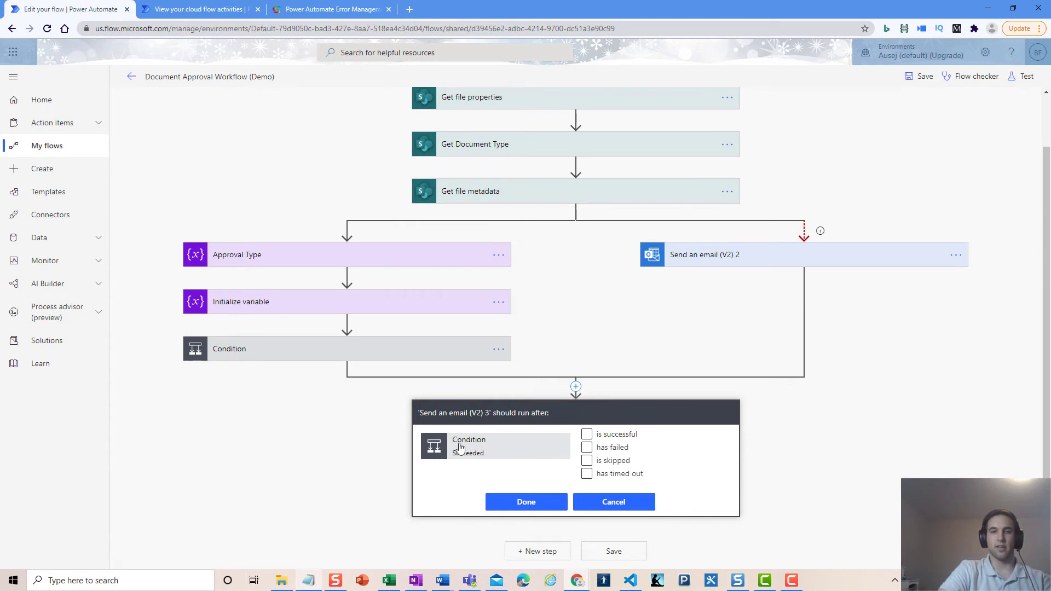
pyautogui.click(629, 448)
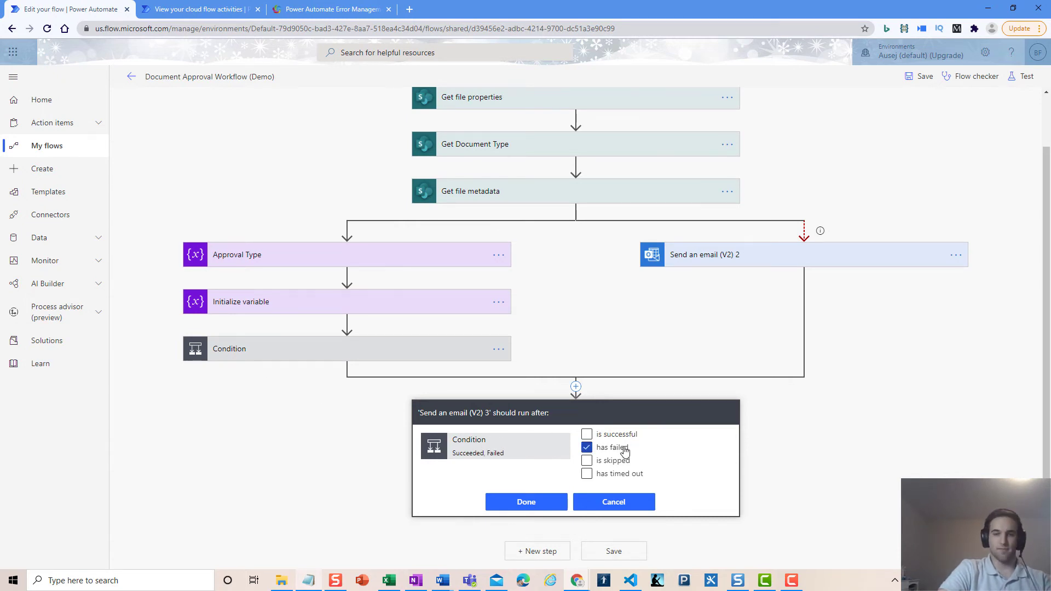
pyautogui.click(622, 461)
pyautogui.click(623, 476)
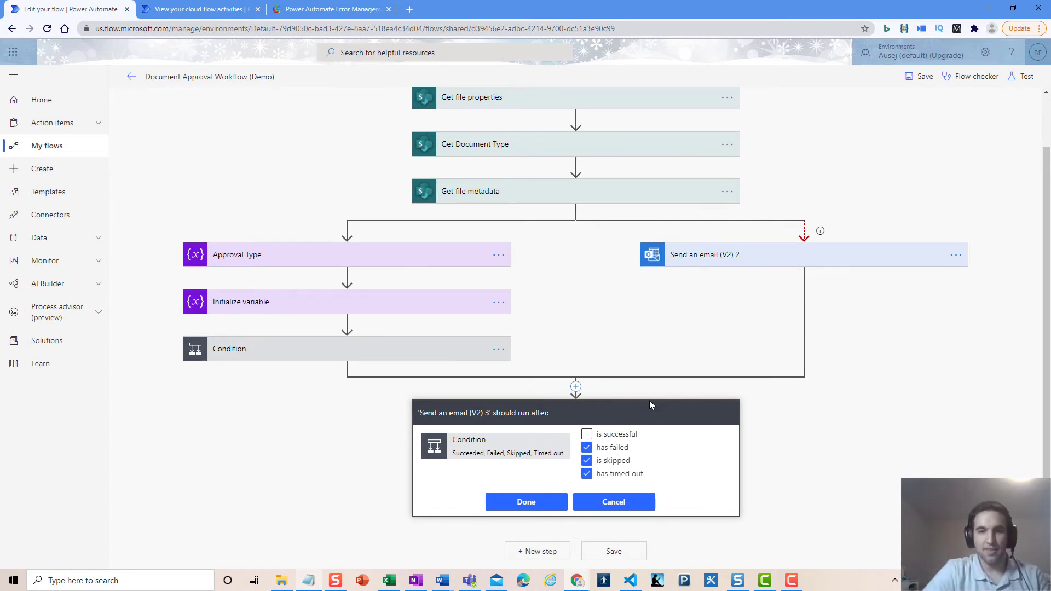
pyautogui.click(552, 503)
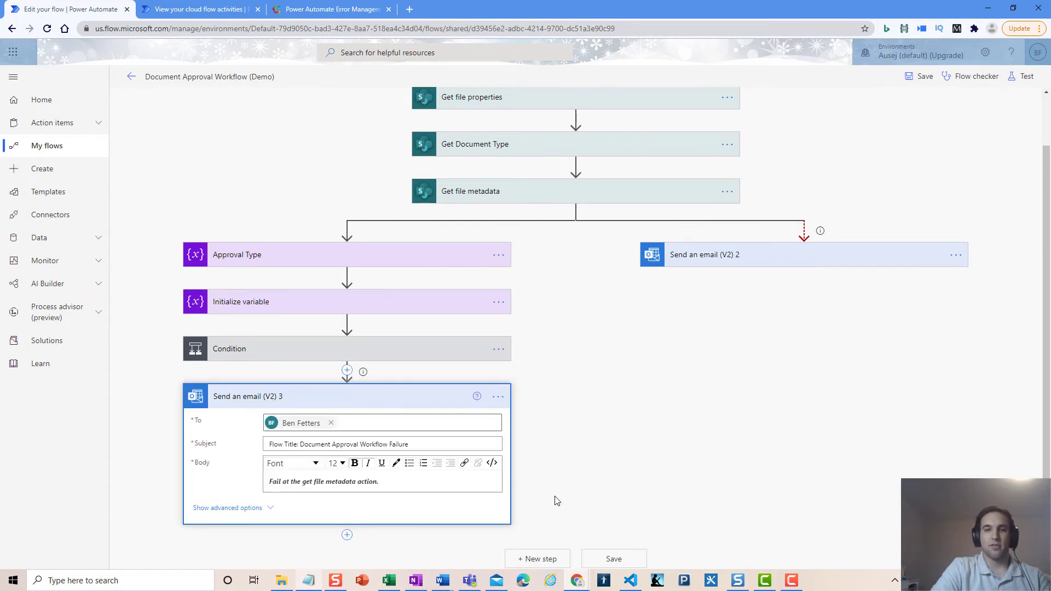
pyautogui.click(298, 5)
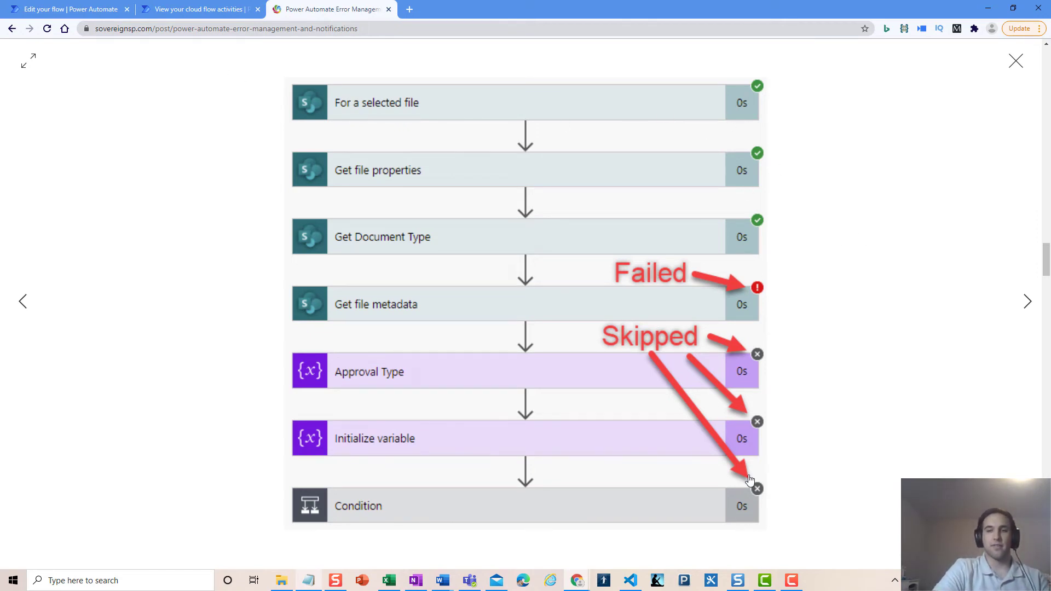
pyautogui.click(76, 5)
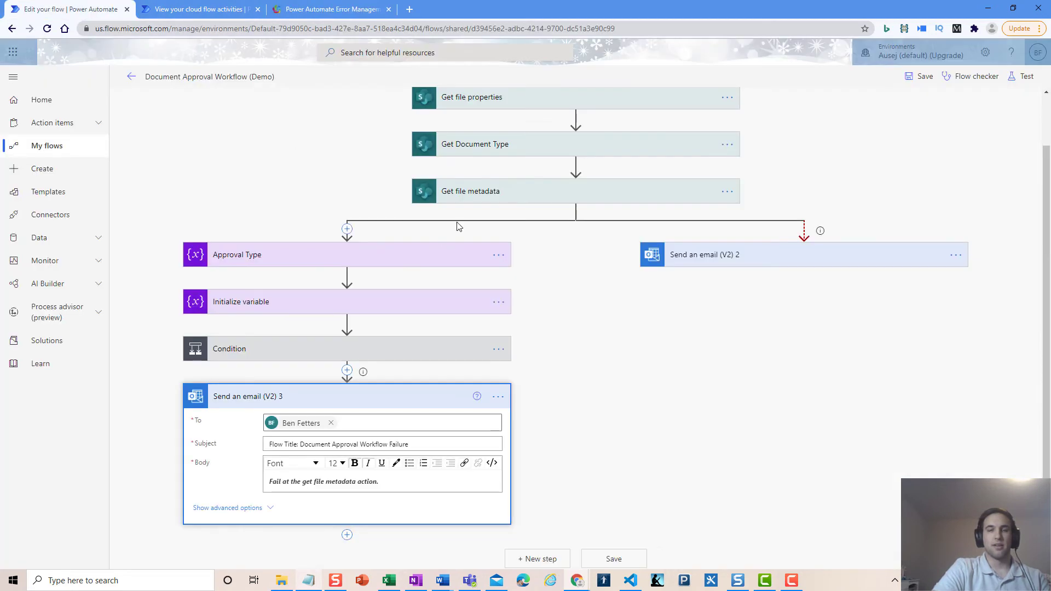
pyautogui.scroll(1, 563, 312)
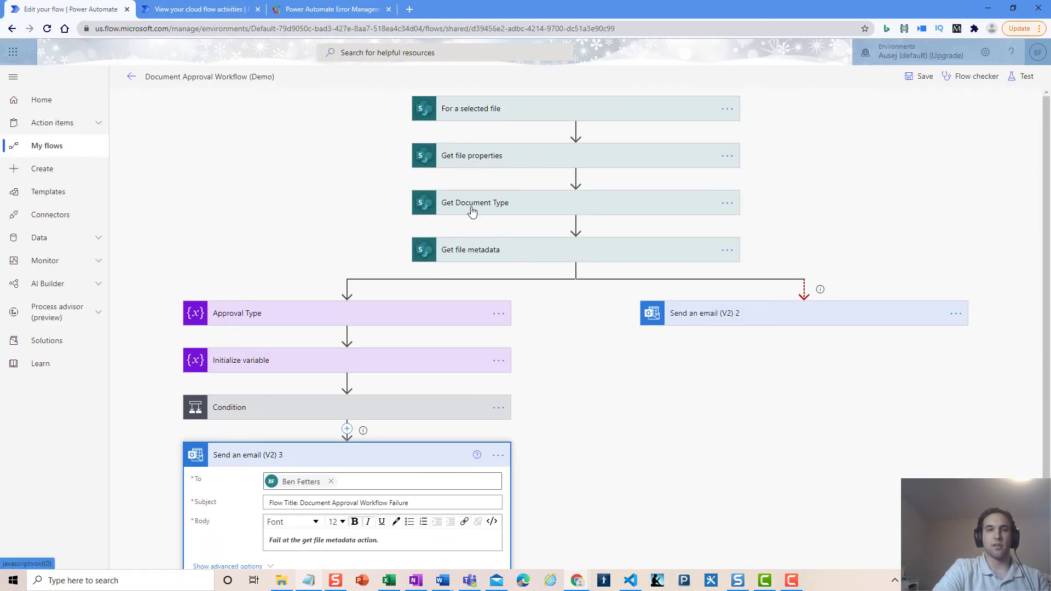
pyautogui.scroll(-1, 472, 251)
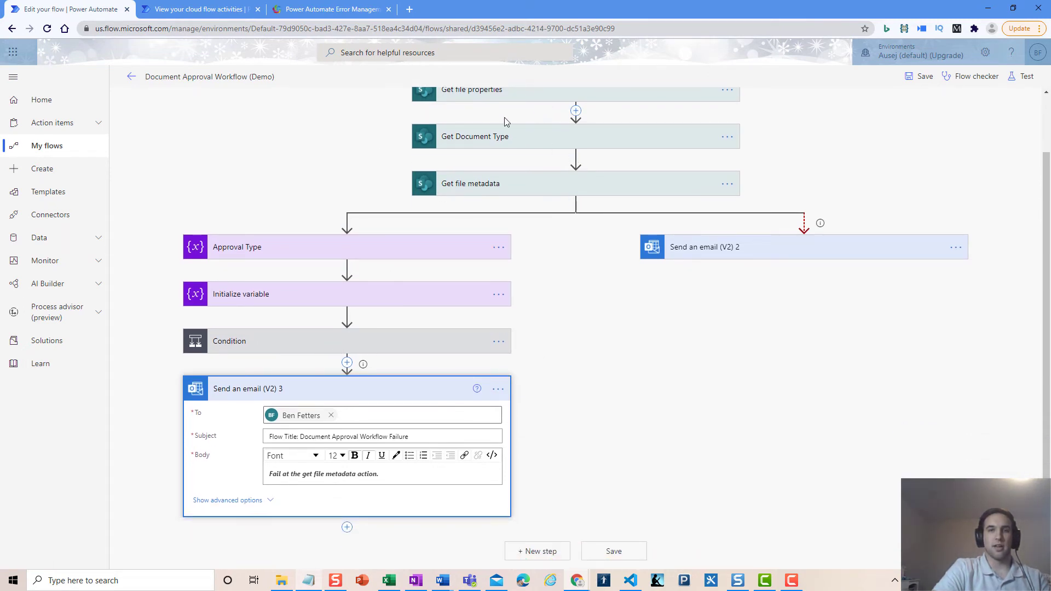
pyautogui.scroll(1, 504, 128)
pyautogui.scroll(-1, 480, 208)
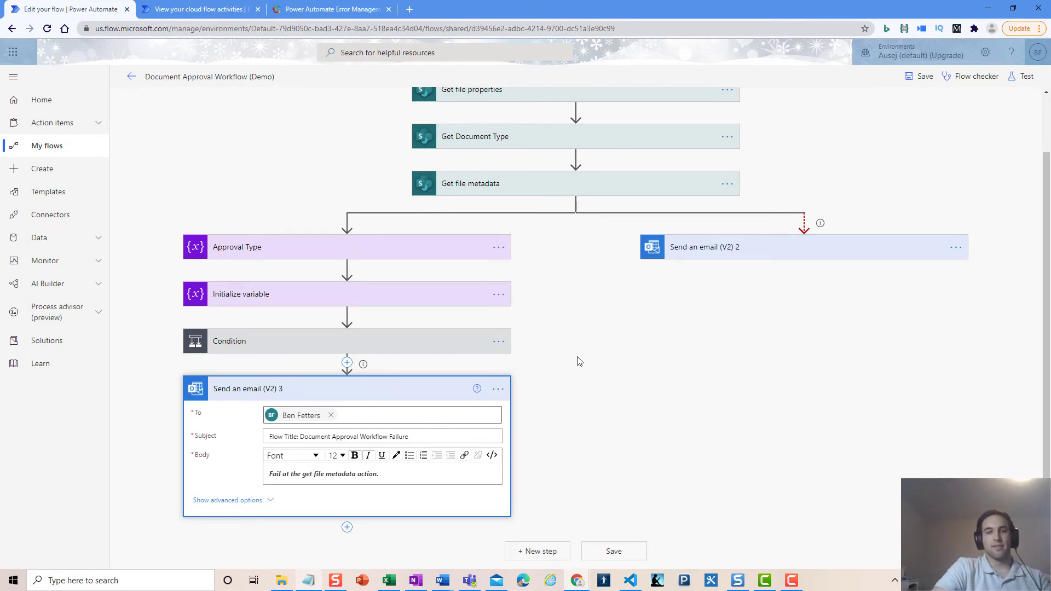
pyautogui.scroll(1, 556, 337)
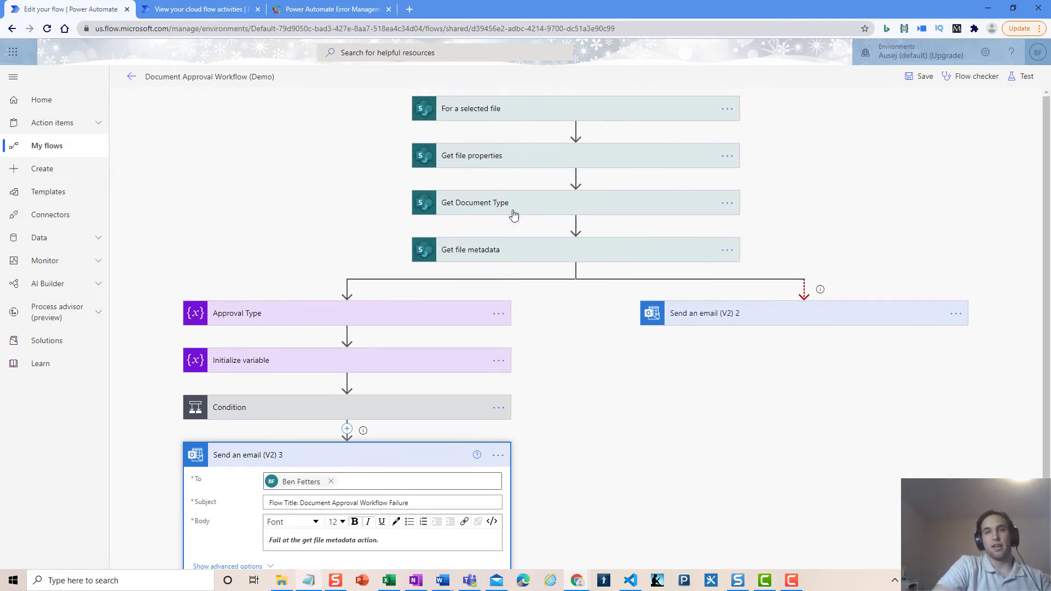
pyautogui.scroll(-1, 420, 359)
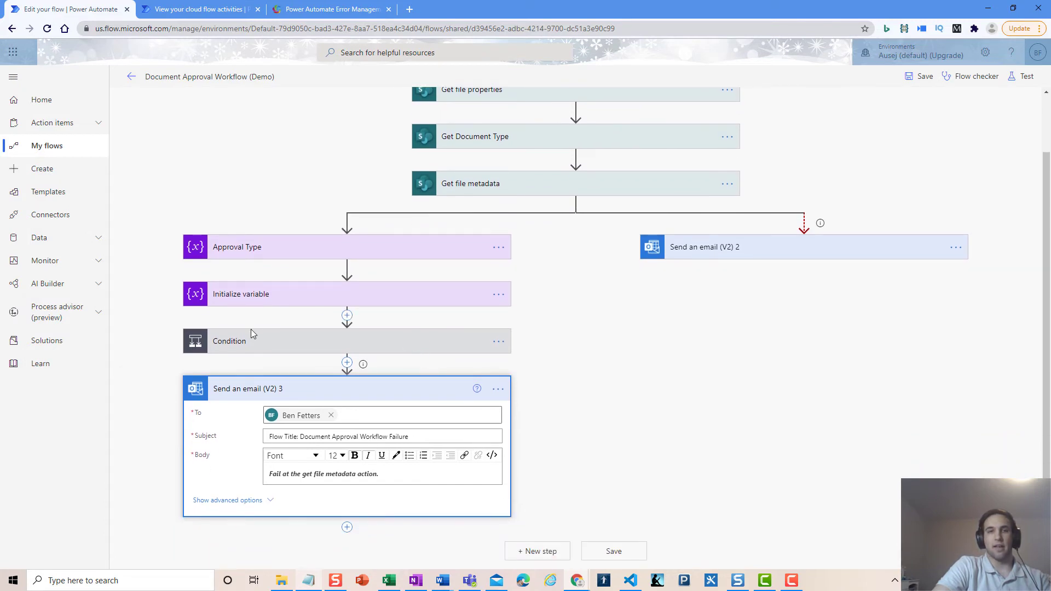
# Untick 'is successful' in Send an email (V2) 3's run-after settings for Condition
pyautogui.click(498, 390)
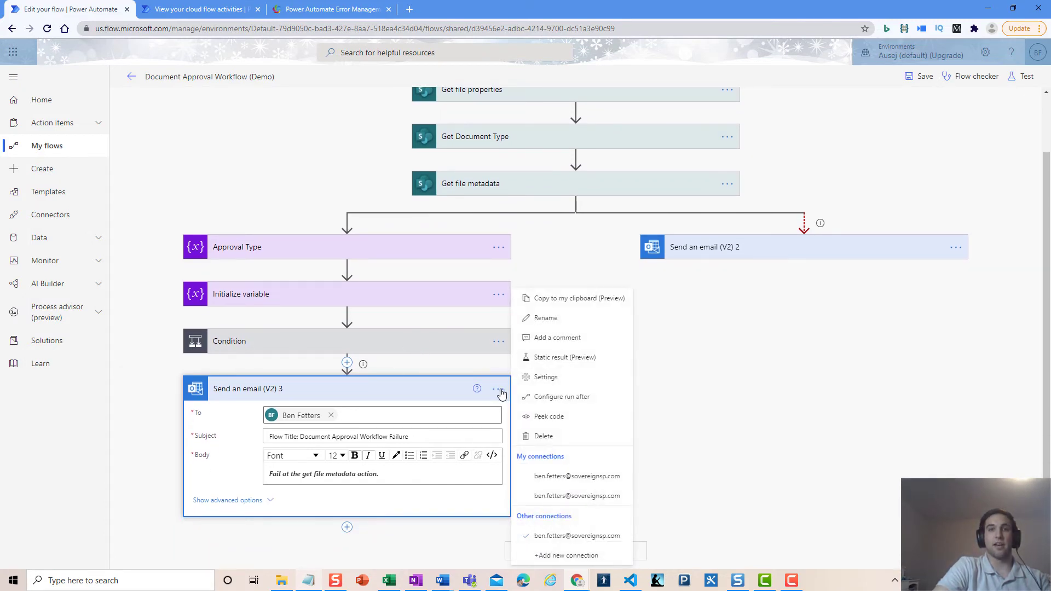
pyautogui.click(567, 398)
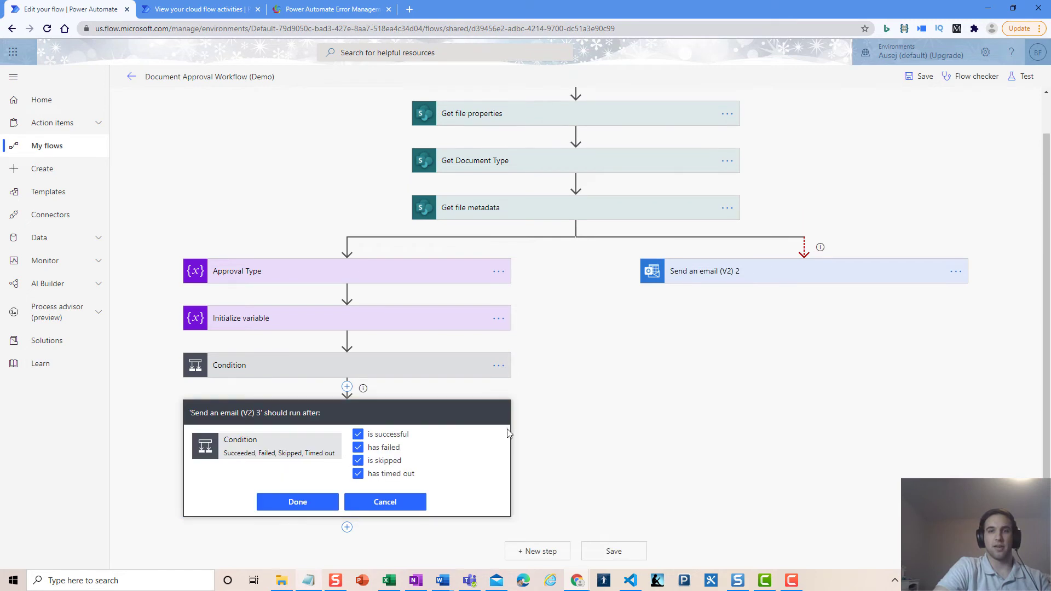
pyautogui.click(386, 435)
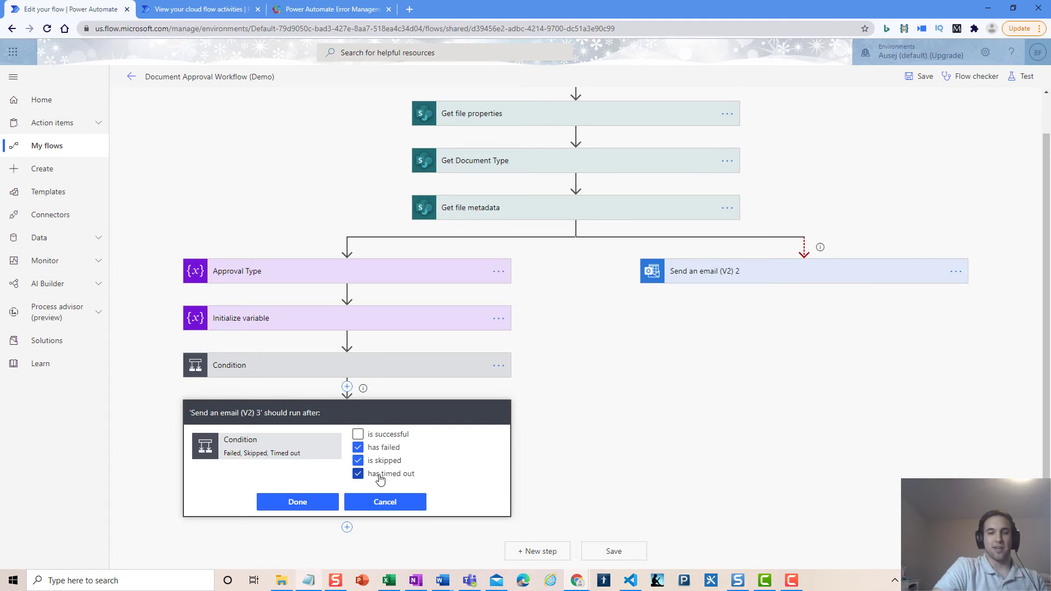
pyautogui.click(304, 504)
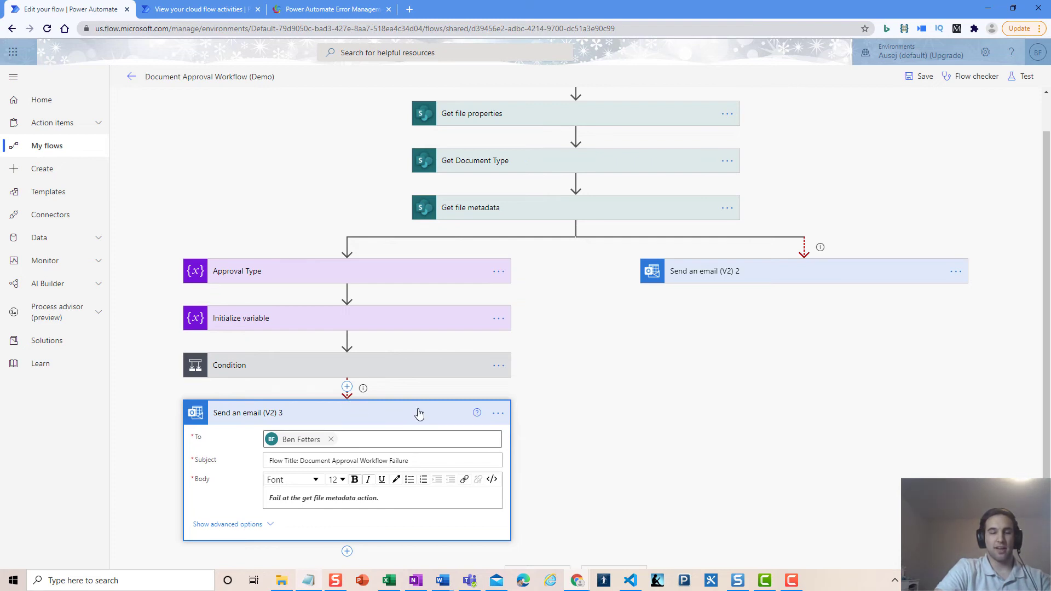
# Replace Send an email (V2) 3's body with just 'Fail' and collapse the card
pyautogui.scroll(-1, 612, 476)
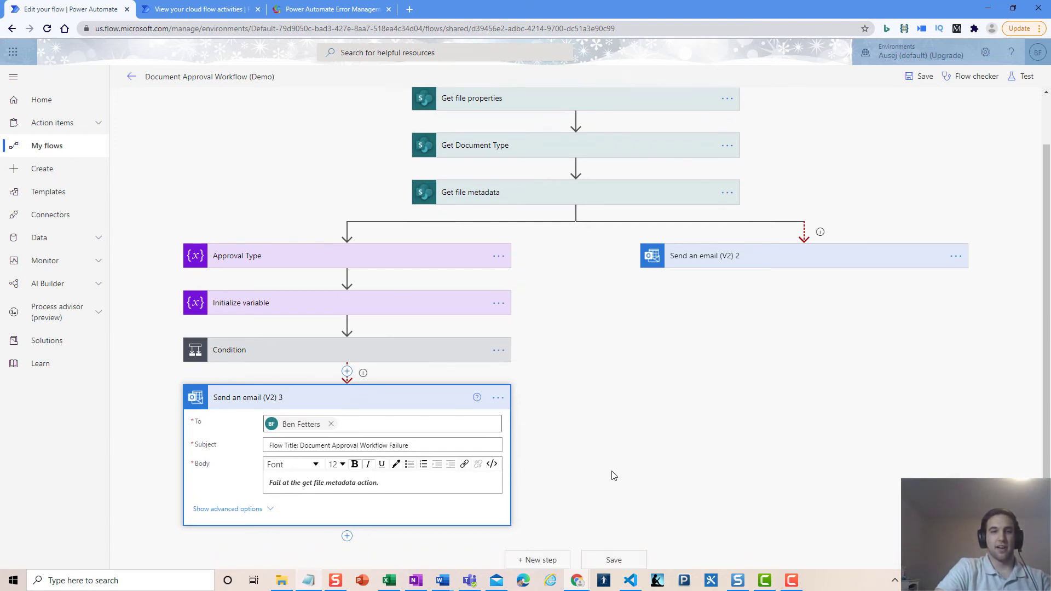
pyautogui.moveTo(313, 474); pyautogui.dragTo(269, 474)
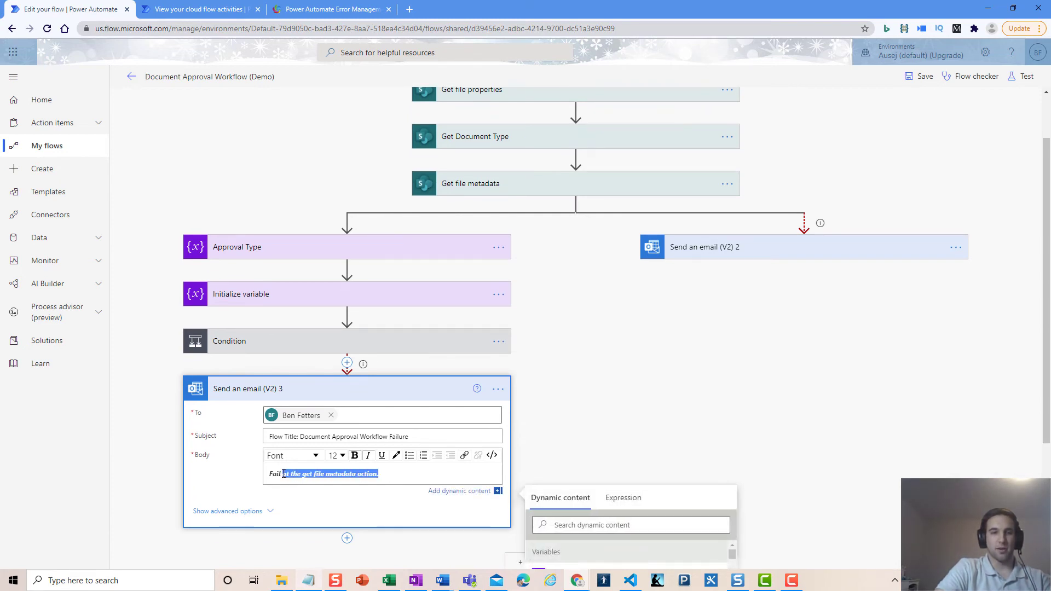
pyautogui.write('Fail')
pyautogui.click(434, 494)
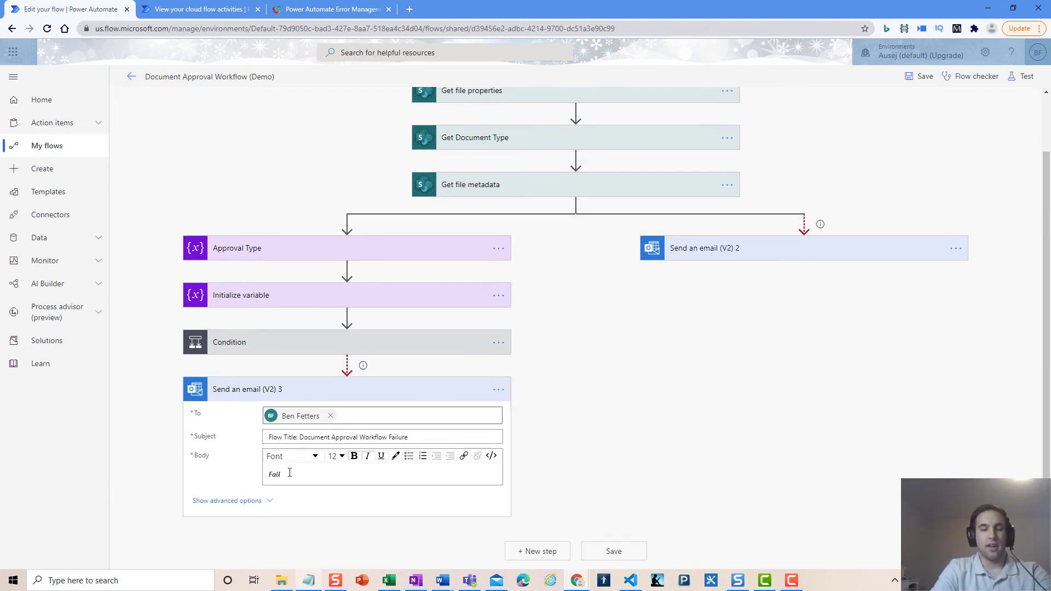
pyautogui.scroll(2, 648, 405)
pyautogui.scroll(-2, 646, 399)
pyautogui.scroll(2, 602, 411)
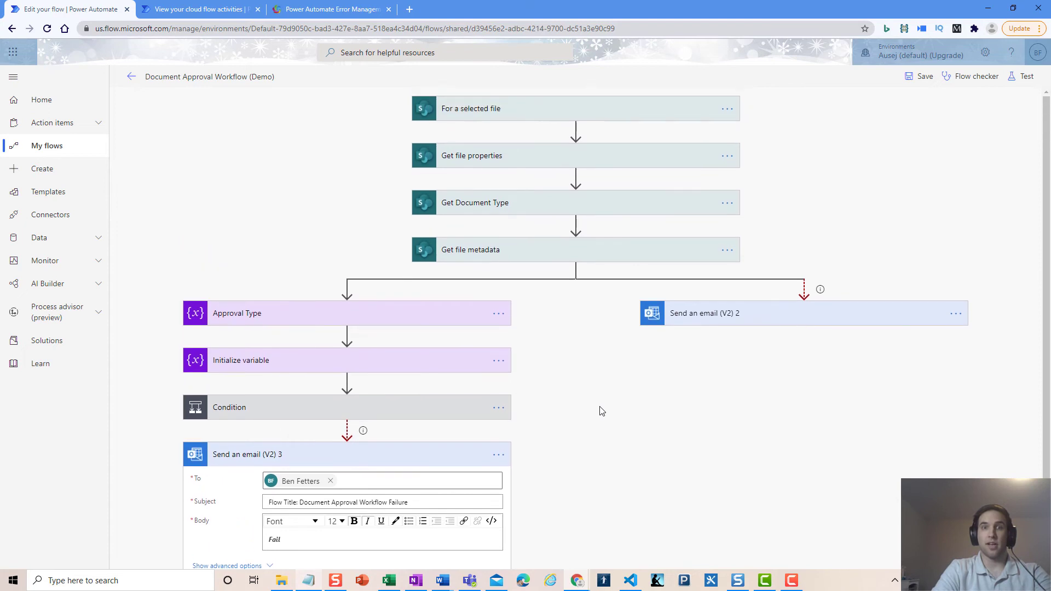
pyautogui.click(465, 455)
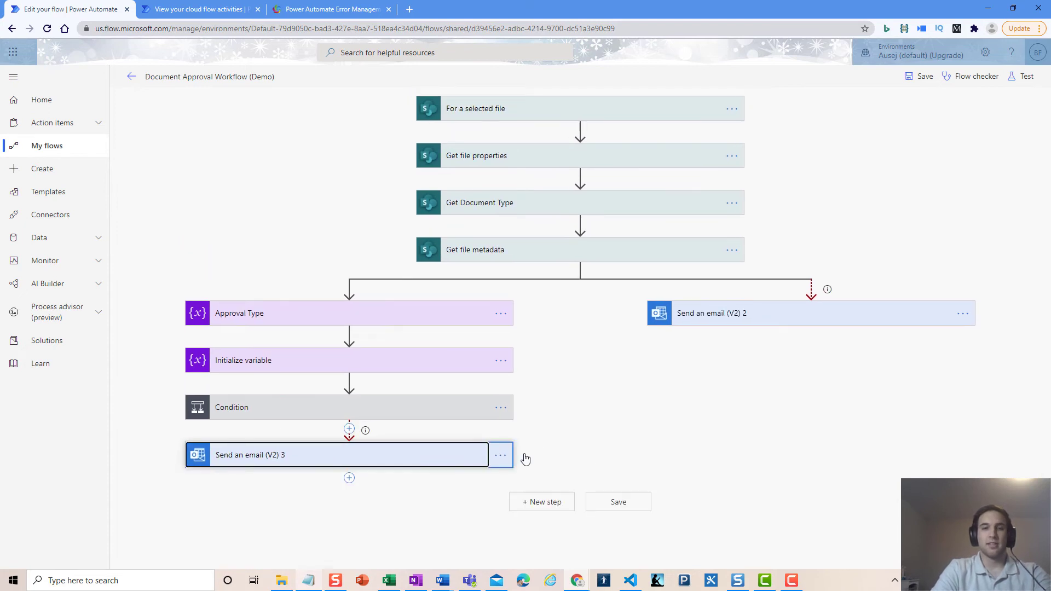
pyautogui.click(583, 428)
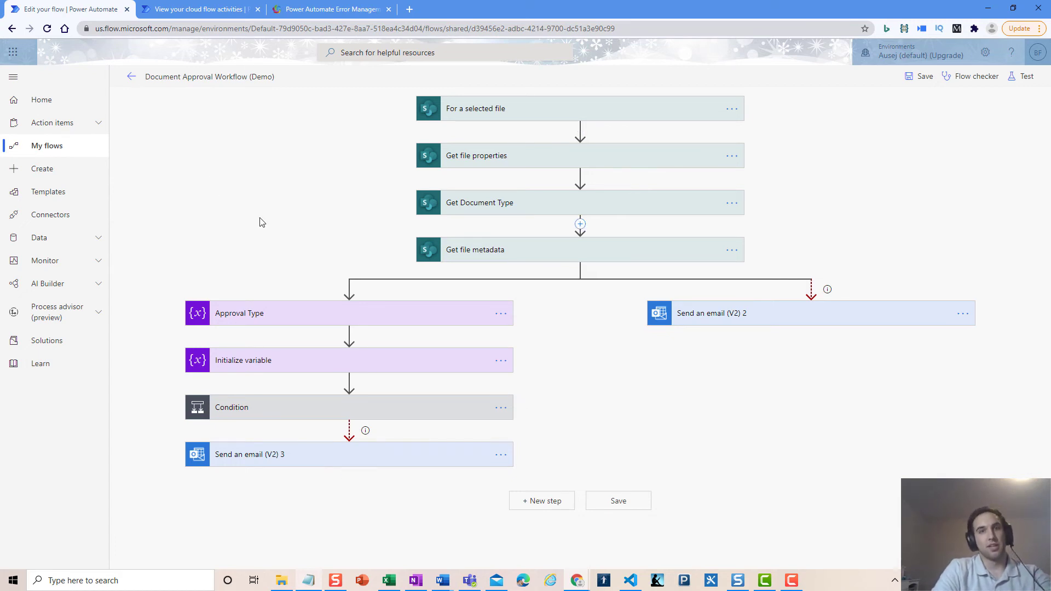
# Exit the designer without saving, then reopen Document Approval Workflow (Demo) for editing
pyautogui.click(130, 80)
pyautogui.click(622, 116)
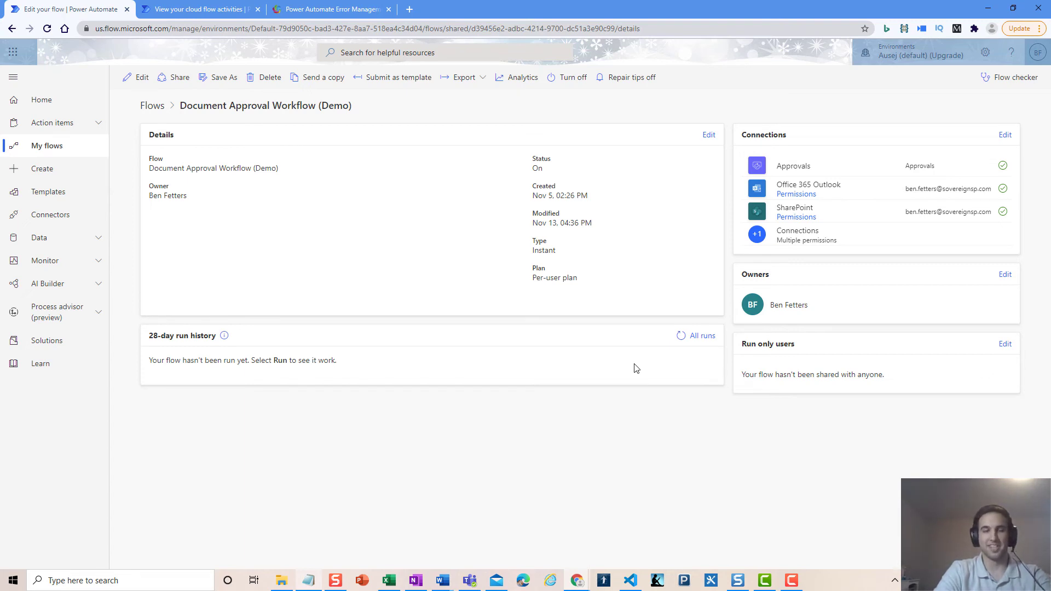
pyautogui.click(140, 77)
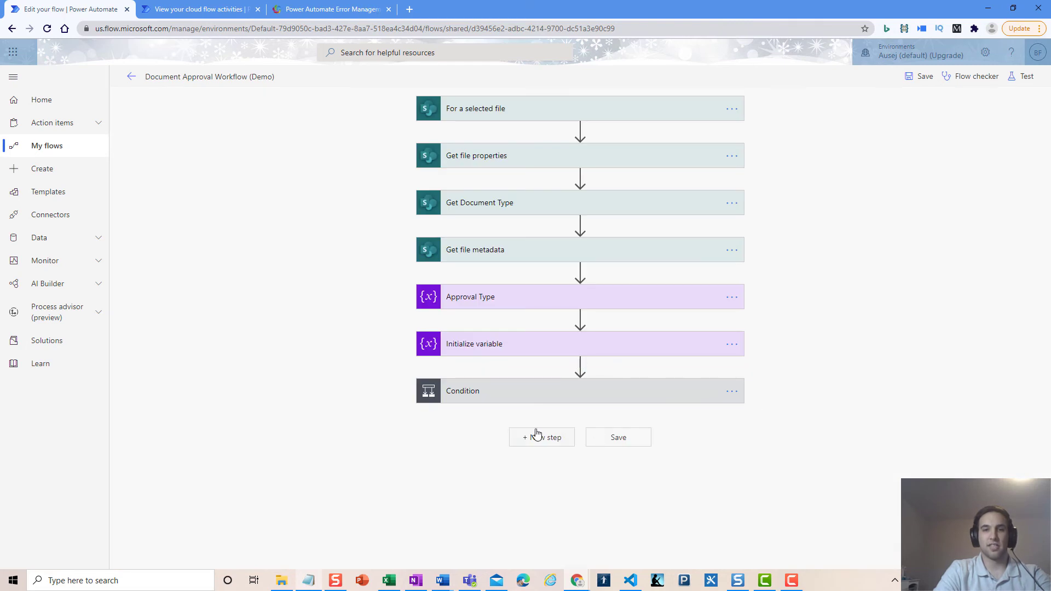
# Paste the copied Send an email (V2) 2 as a new step after Condition
pyautogui.click(539, 437)
pyautogui.click(644, 473)
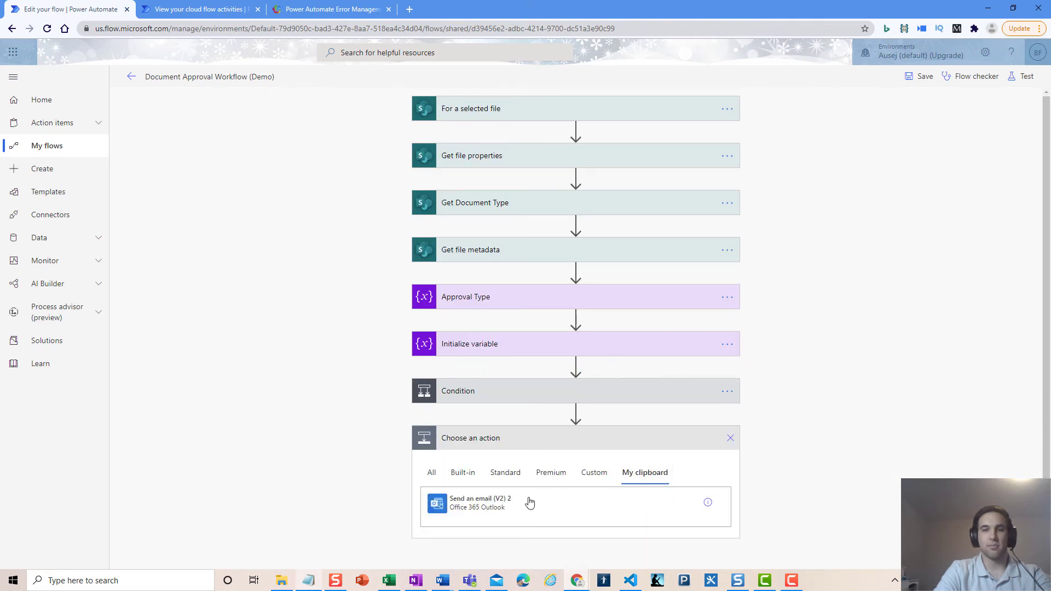
pyautogui.click(462, 505)
# Make the email run only when Condition has failed, is skipped or has timed out
pyautogui.click(731, 438)
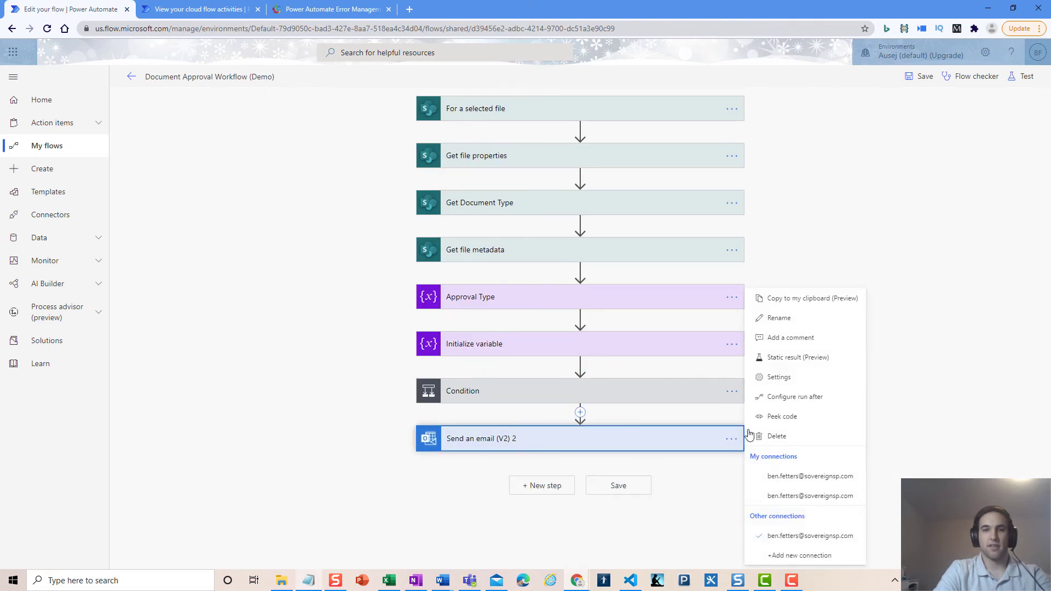
pyautogui.click(819, 396)
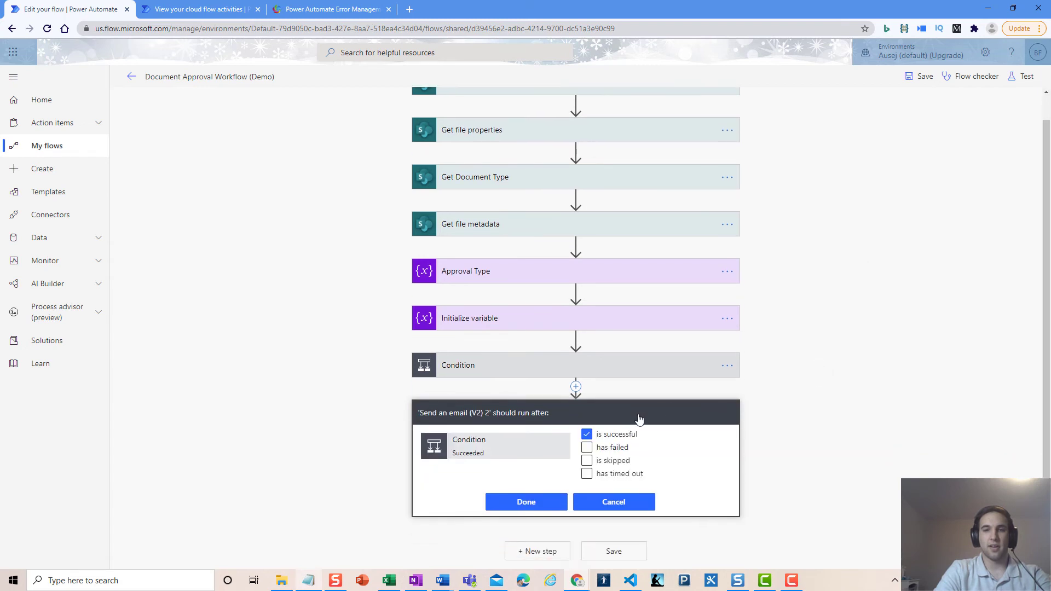
pyautogui.click(613, 435)
pyautogui.click(613, 448)
pyautogui.click(614, 460)
pyautogui.click(617, 473)
pyautogui.click(526, 502)
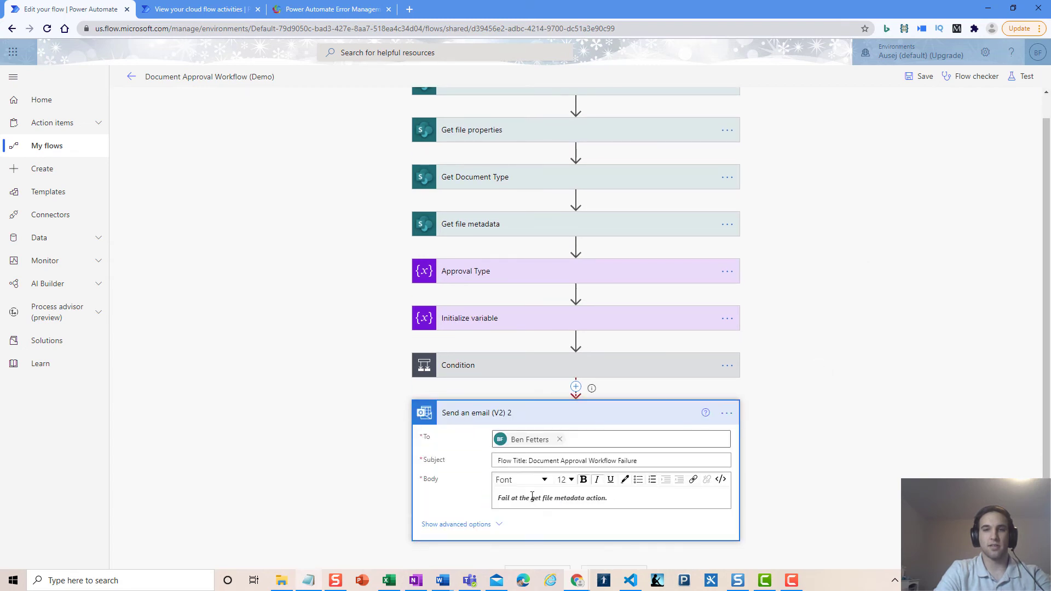
pyautogui.click(481, 418)
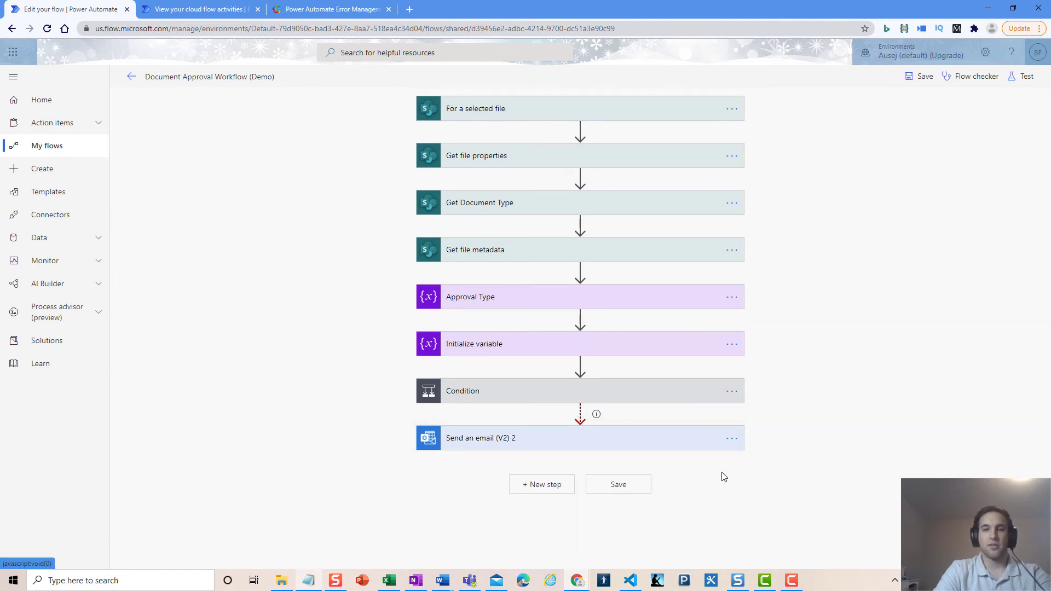
# Add a Terminate (Control) action after the failure email by searching 'termi'
pyautogui.click(545, 486)
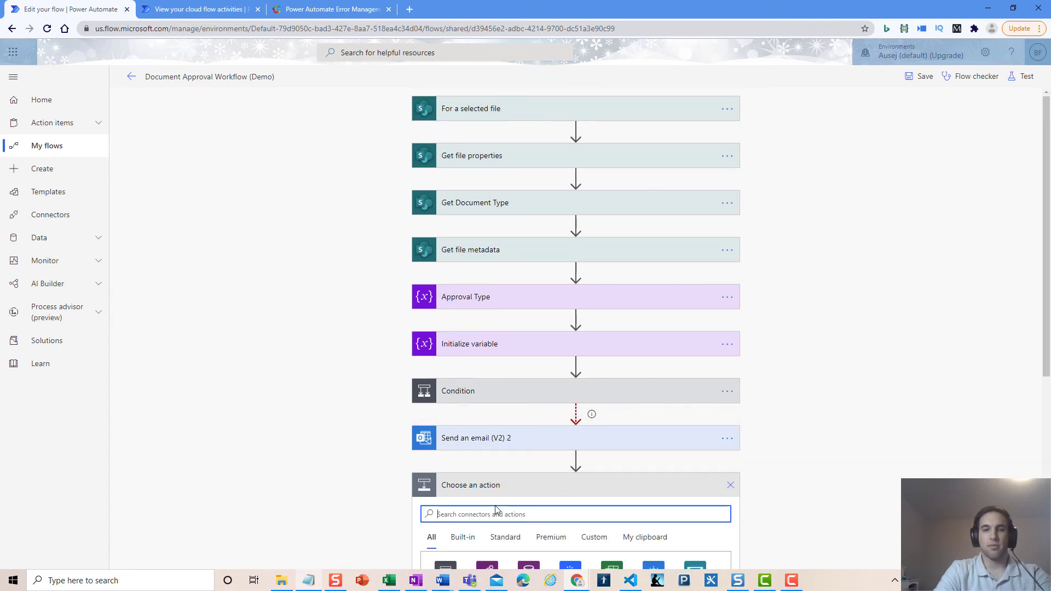
pyautogui.scroll(-6, 304, 470)
pyautogui.scroll(2, 303, 469)
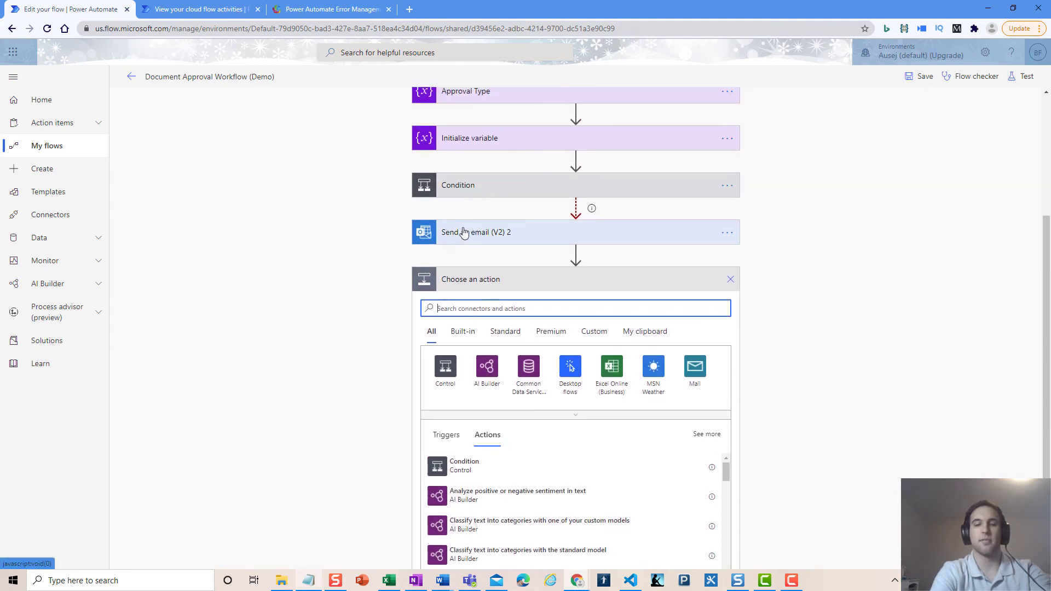
pyautogui.write('te')
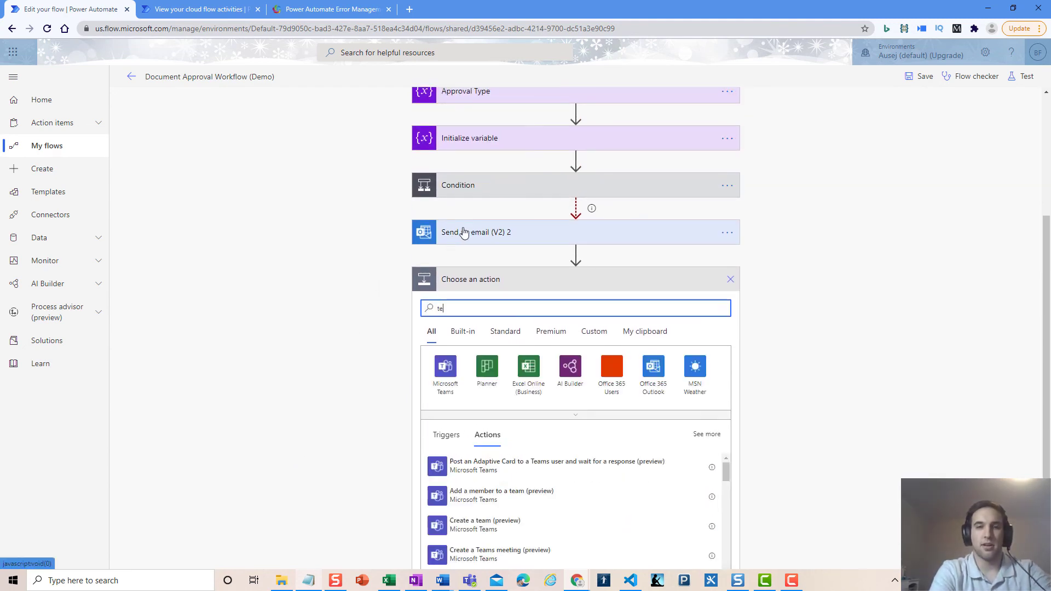
pyautogui.write('rminate')
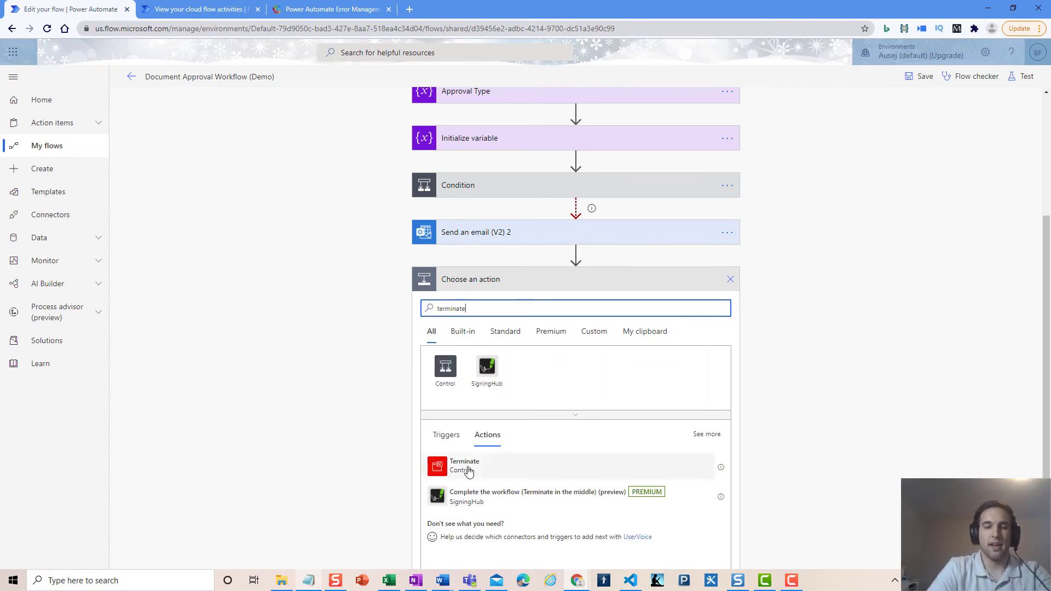
pyautogui.click(465, 466)
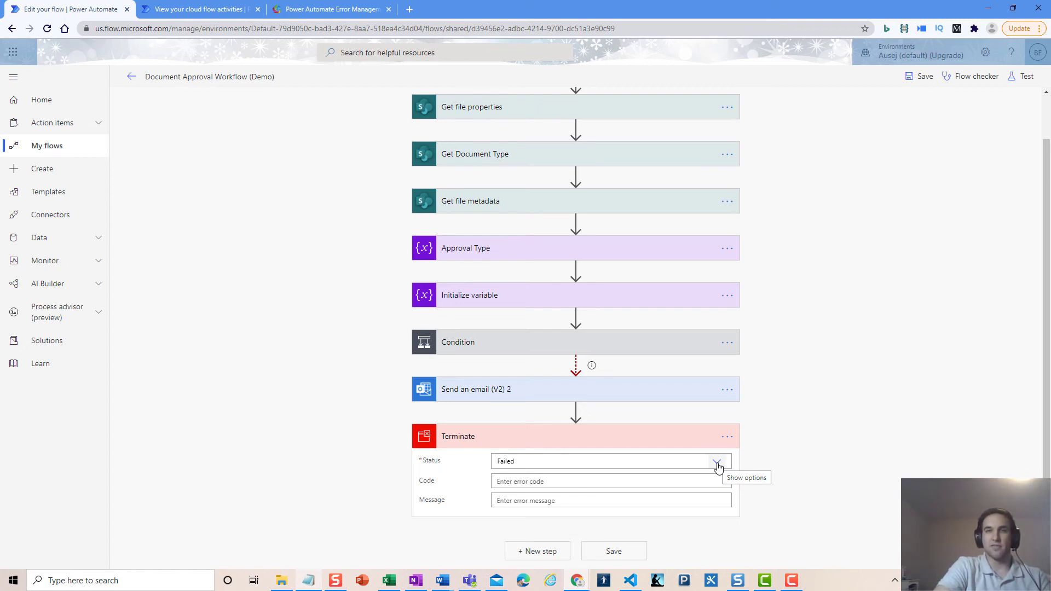
# Collapse the Terminate step and bring up its Configure run after settings
pyautogui.scroll(1, 634, 441)
pyautogui.scroll(-1, 656, 307)
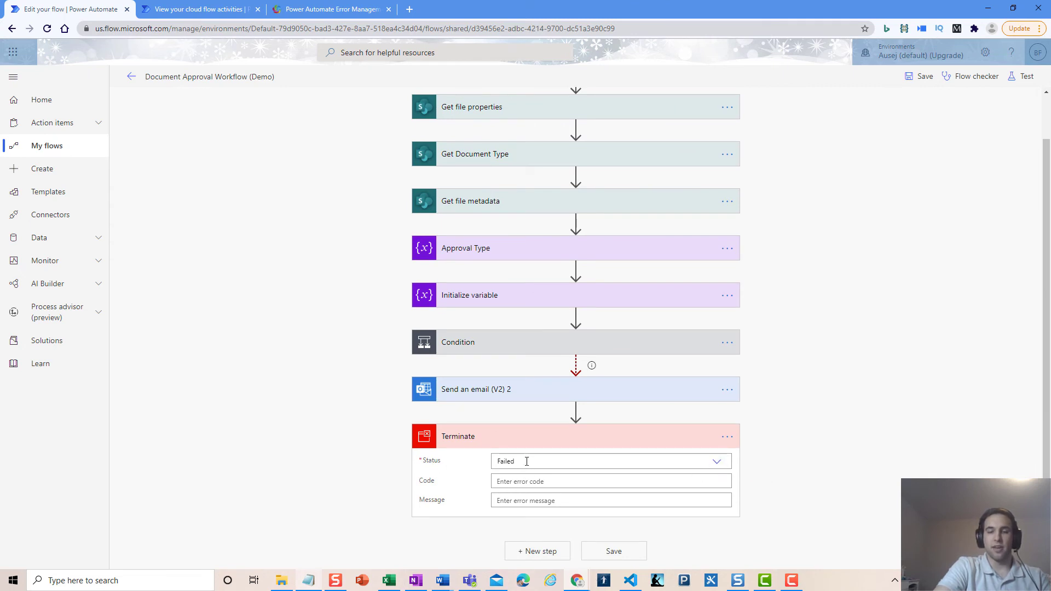
pyautogui.click(484, 443)
pyautogui.click(731, 485)
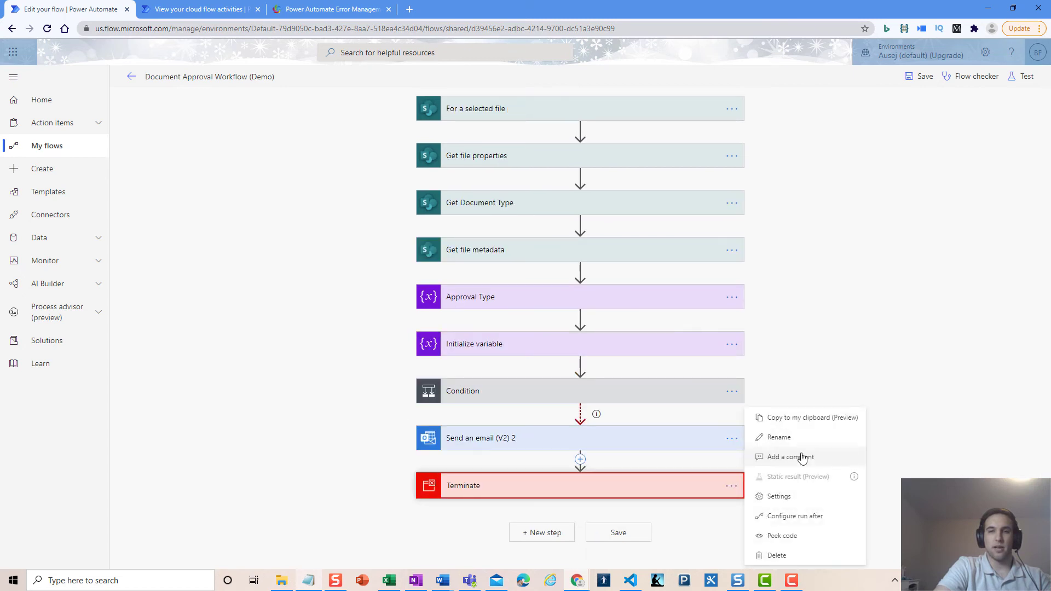
pyautogui.click(797, 516)
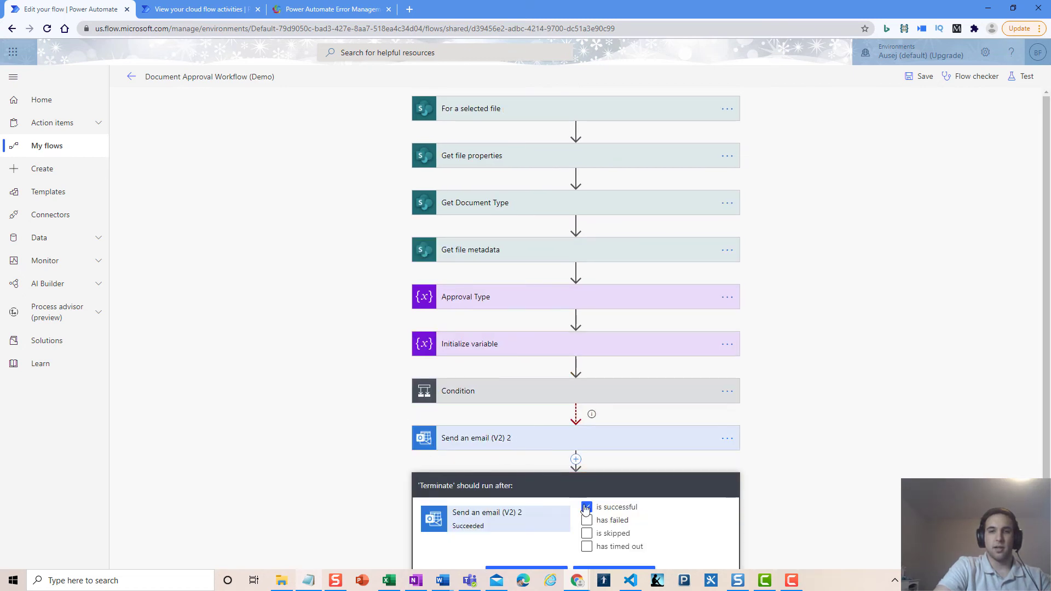
# Keep Terminate running after the email succeeds and collapse the step
pyautogui.scroll(-1, 580, 510)
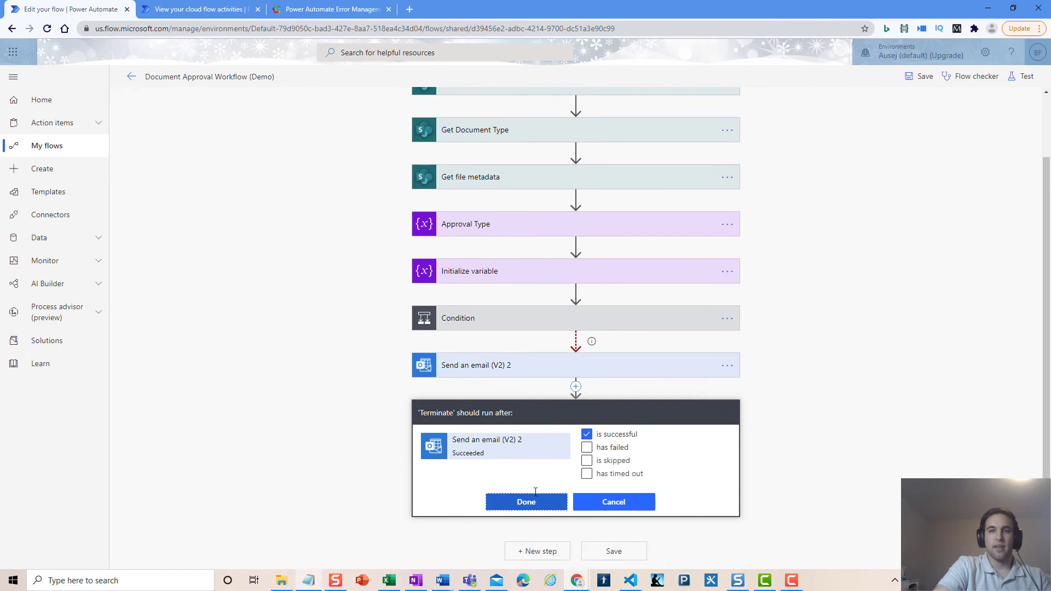
pyautogui.click(550, 506)
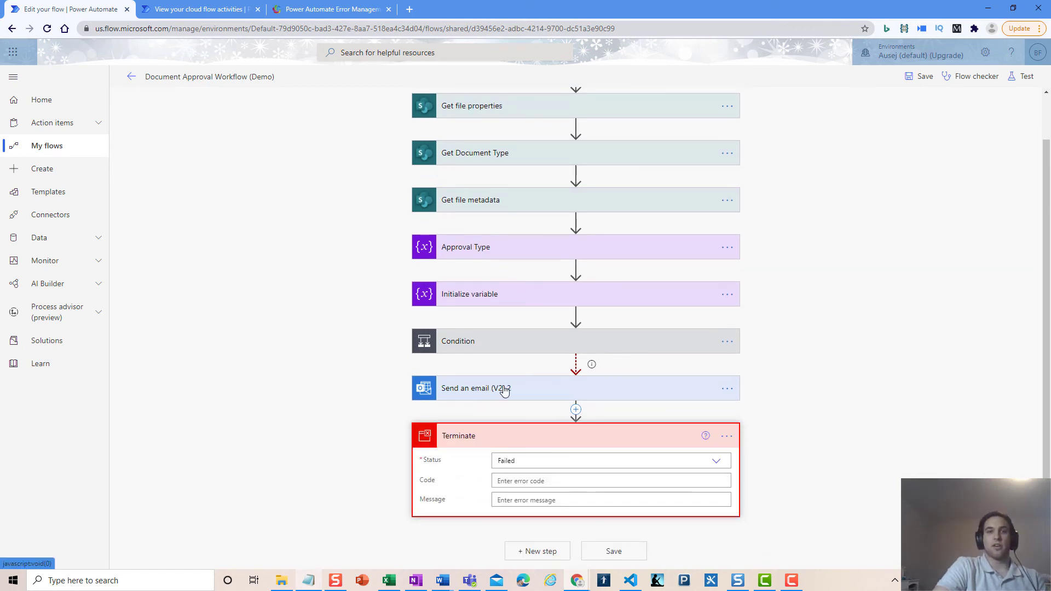
pyautogui.scroll(1, 528, 299)
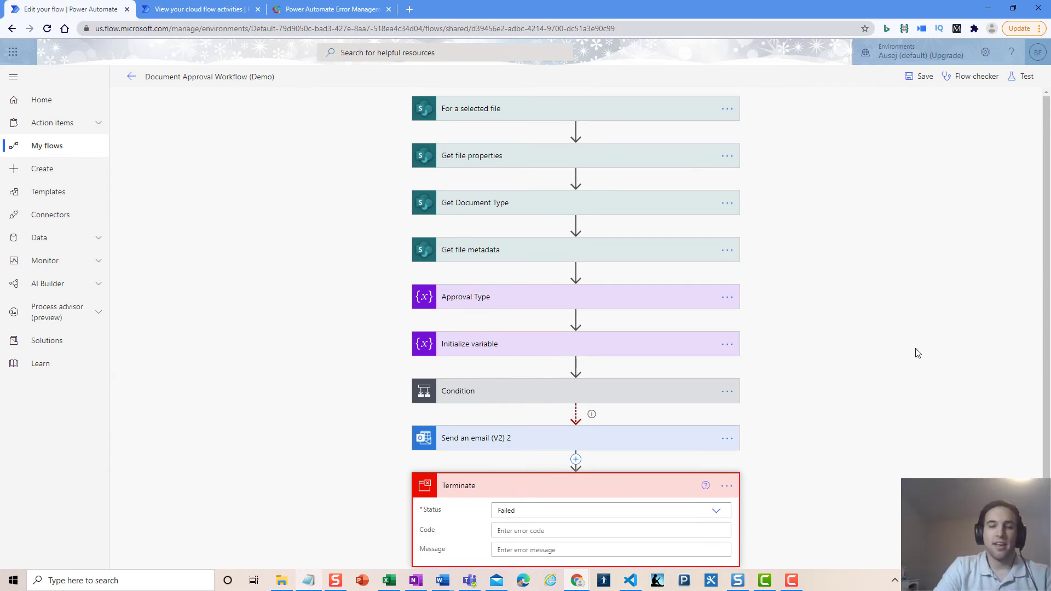
pyautogui.scroll(-1, 918, 353)
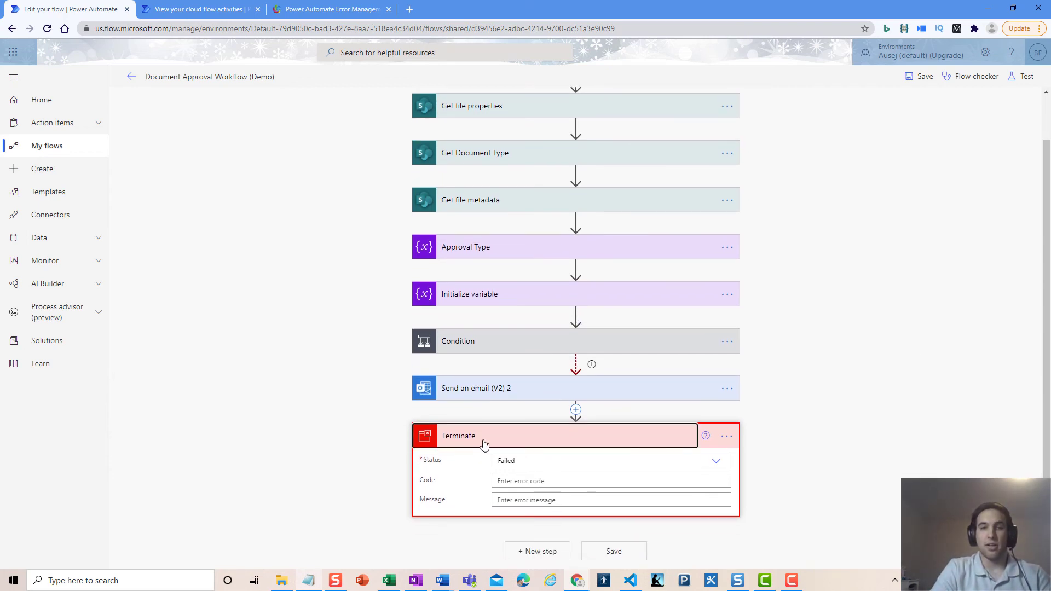
pyautogui.click(484, 438)
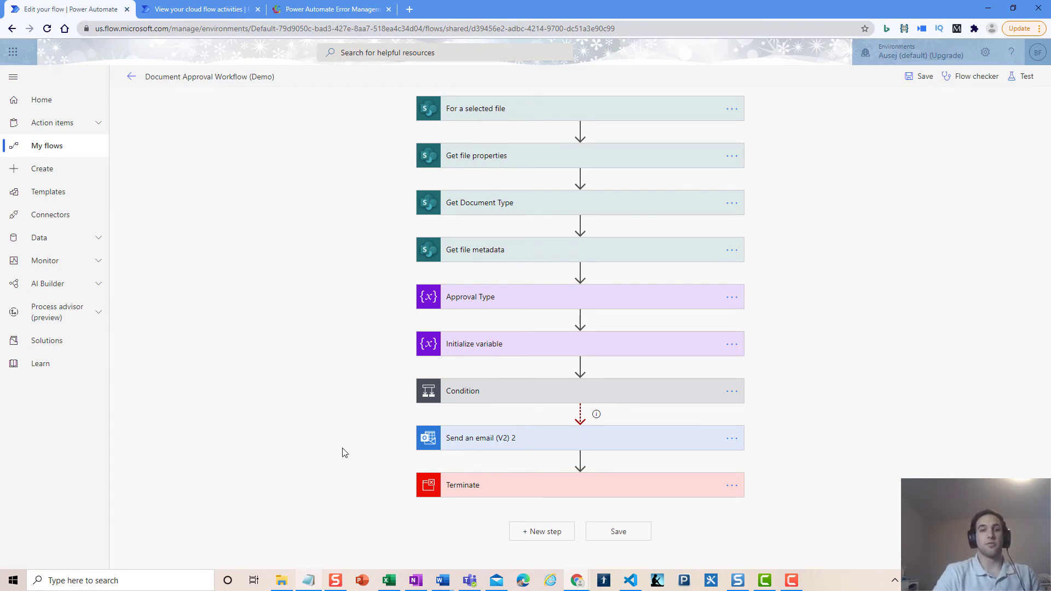
# Confirm the Terminate step's Status stays set to Failed
pyautogui.click(461, 490)
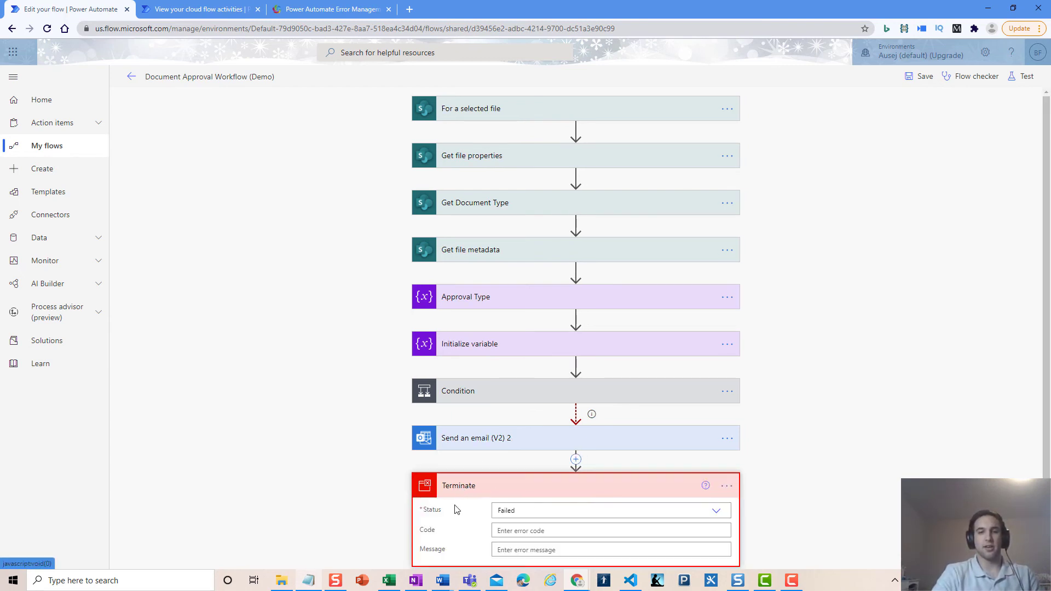
pyautogui.click(716, 509)
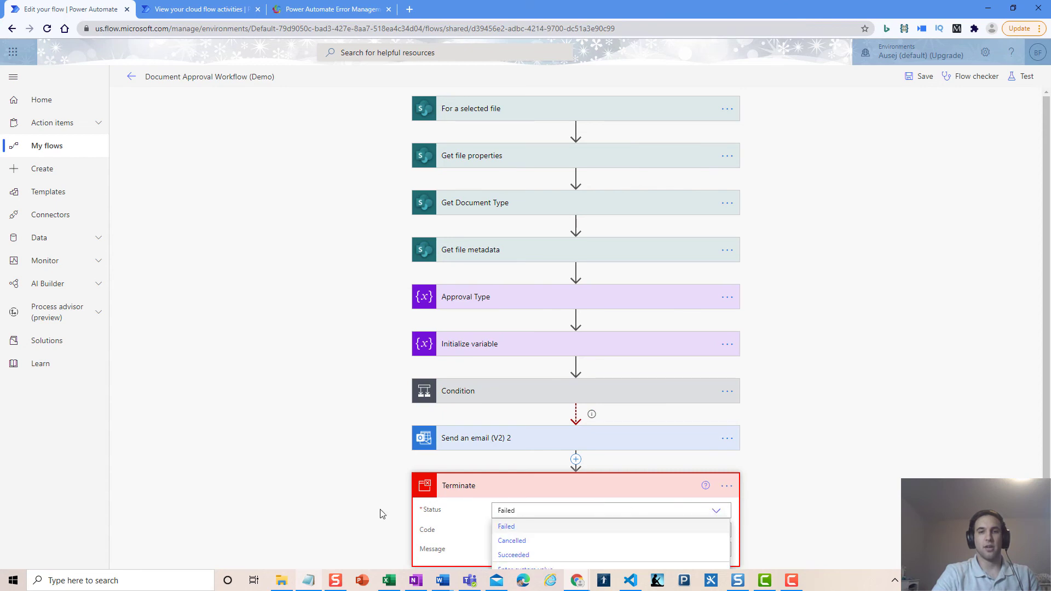
pyautogui.scroll(-1, 380, 511)
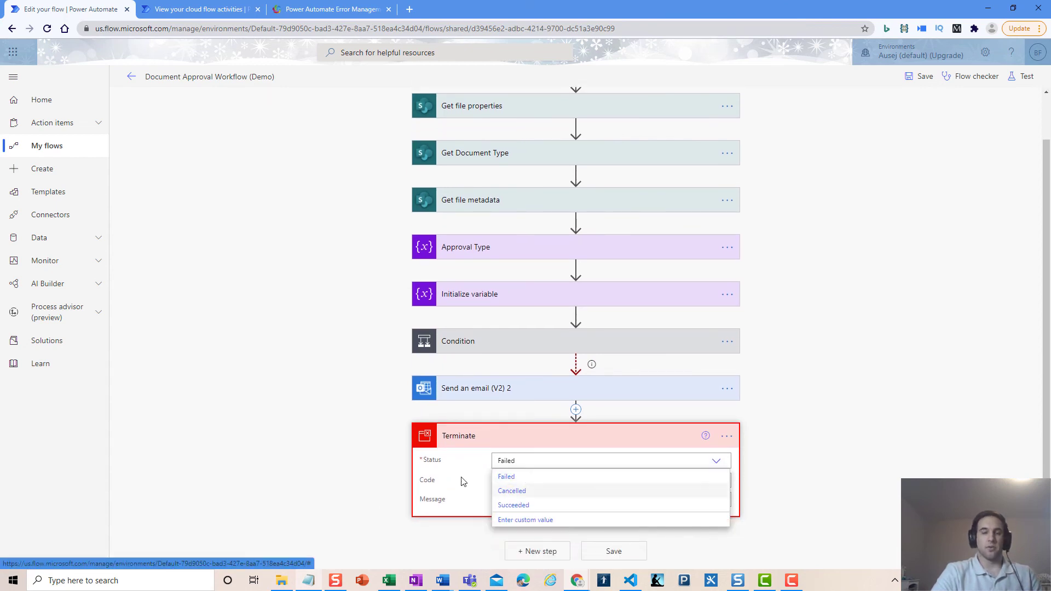
pyautogui.click(466, 472)
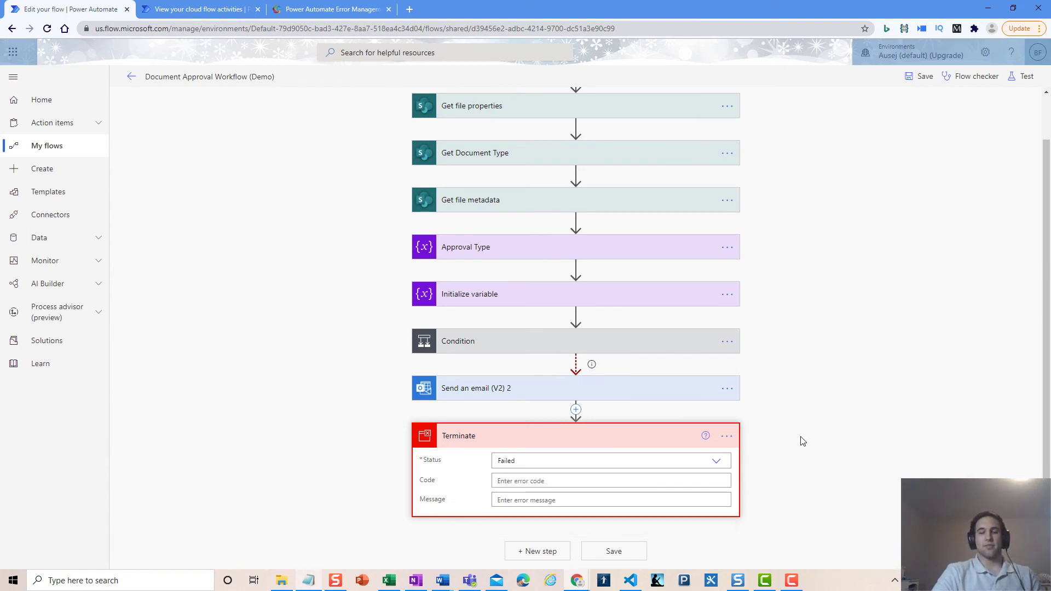
pyautogui.click(624, 436)
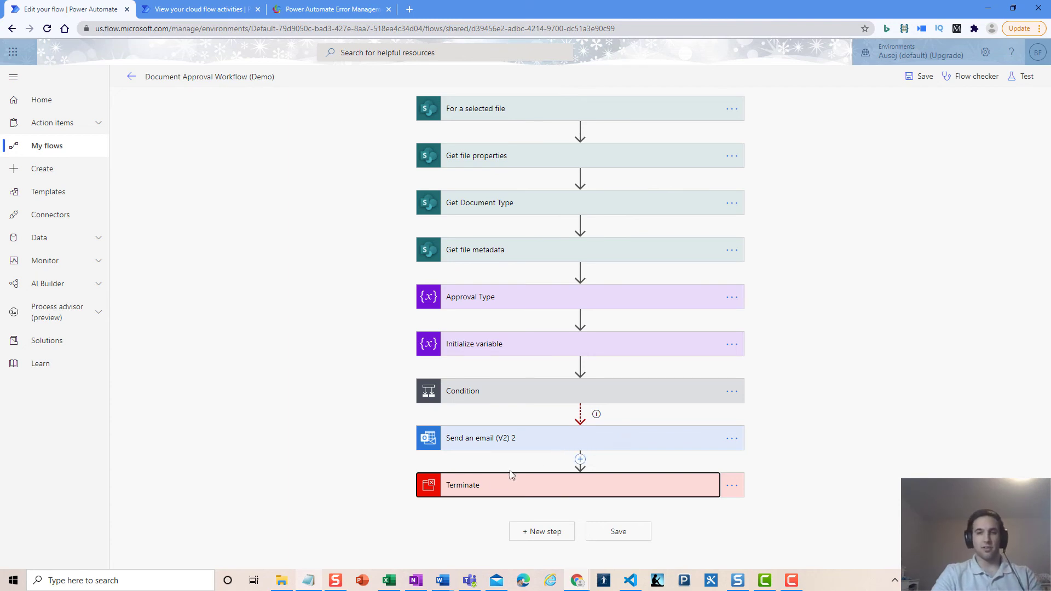
# Expand the Send an email (V2) 2 step and reveal its advanced options
pyautogui.click(389, 475)
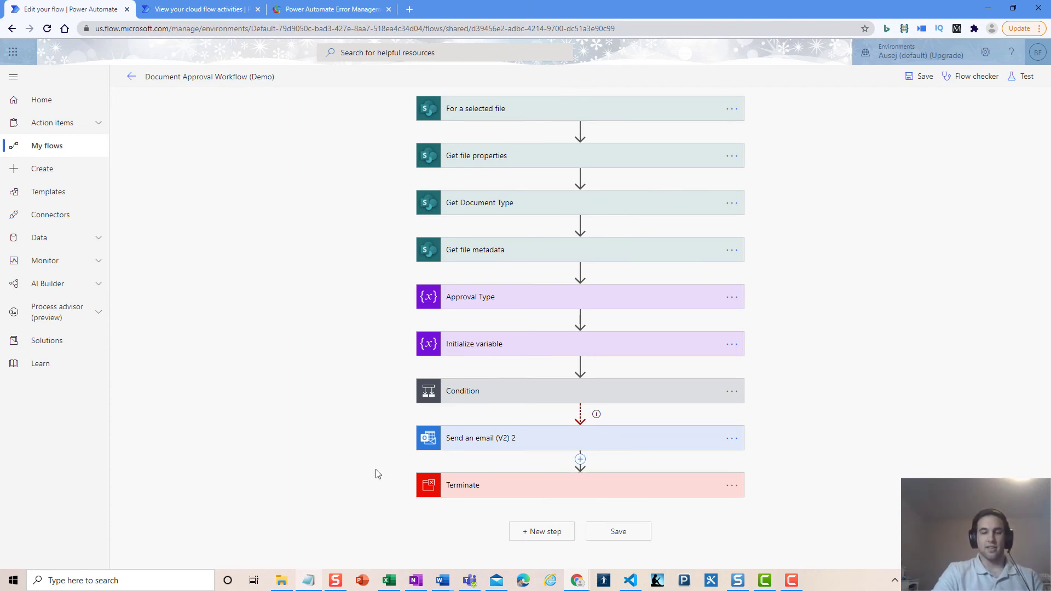
pyautogui.click(468, 441)
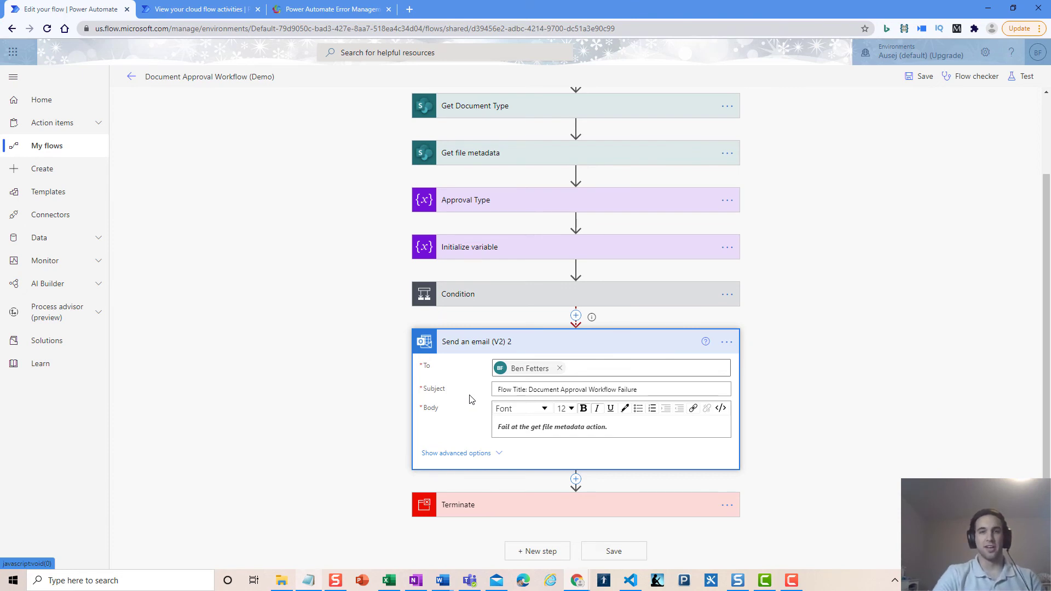
pyautogui.click(486, 453)
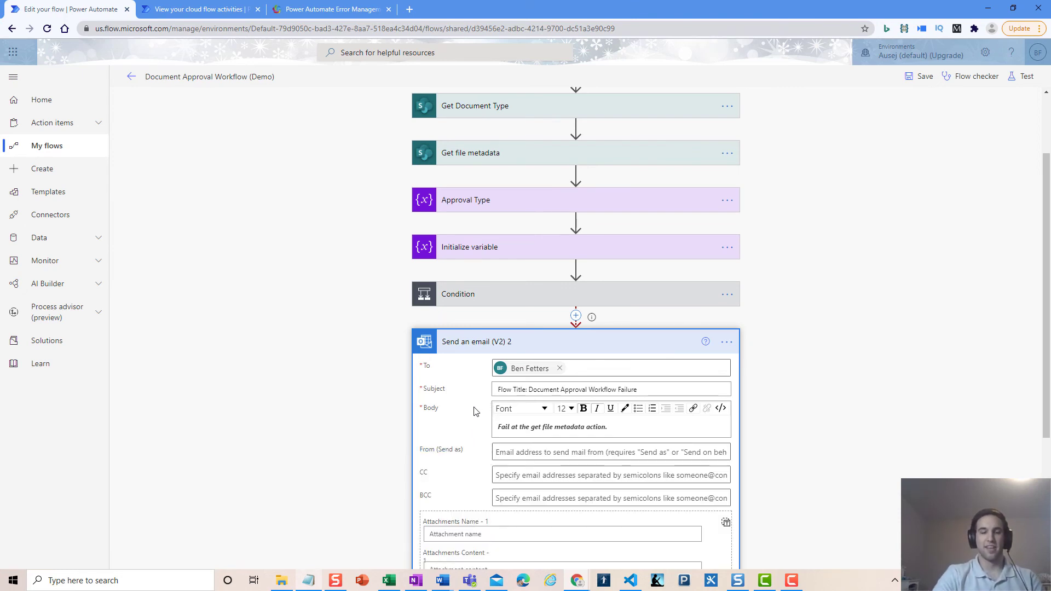
pyautogui.scroll(-2, 473, 406)
pyautogui.scroll(-1, 474, 406)
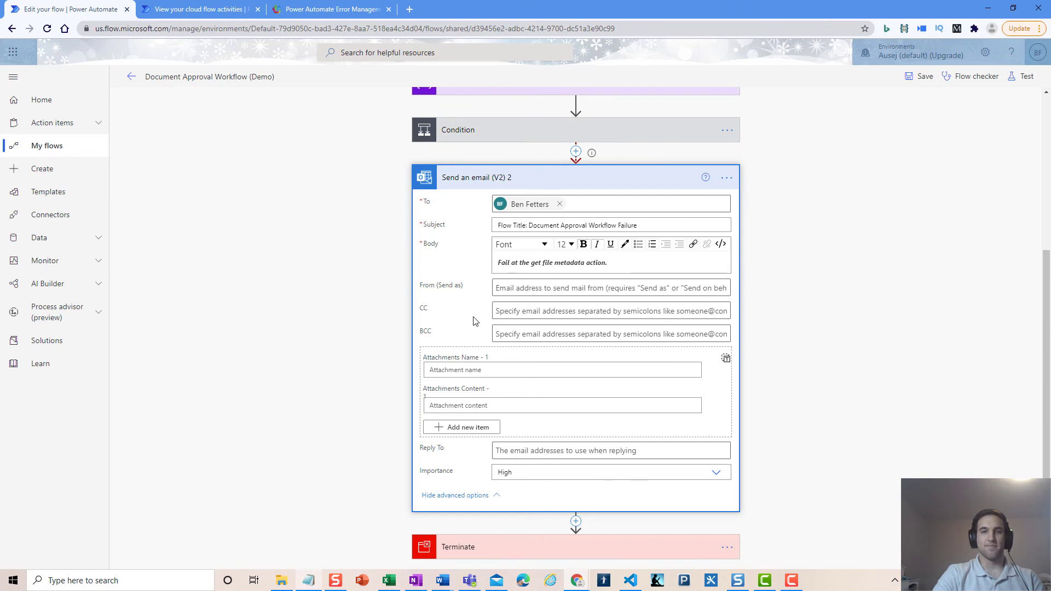
# Switch to the error-management blog post, close the enlarged image, and scroll to the concat() code
pyautogui.click(314, 15)
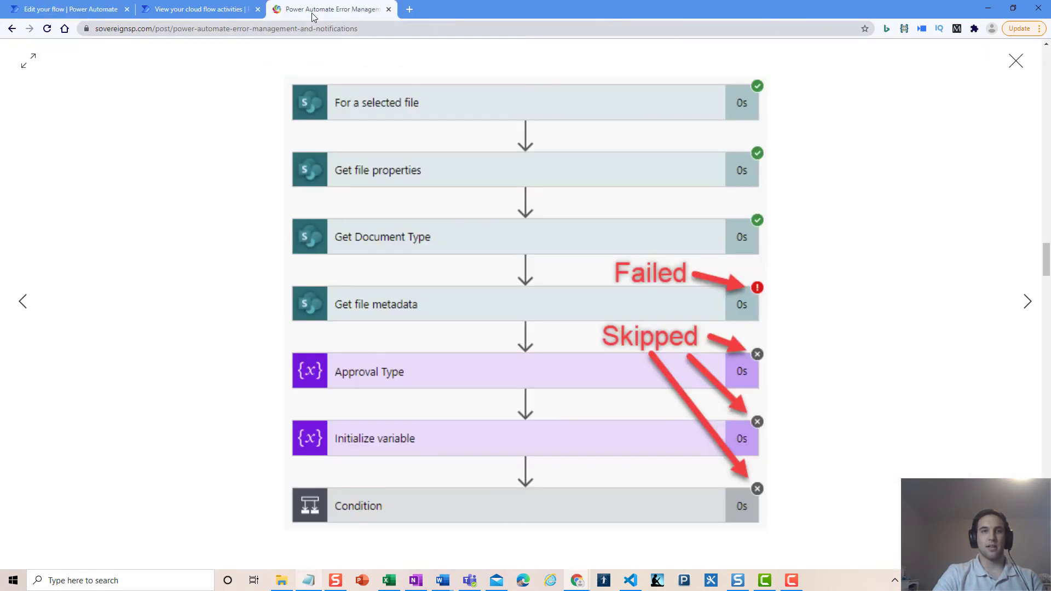
pyautogui.click(1021, 62)
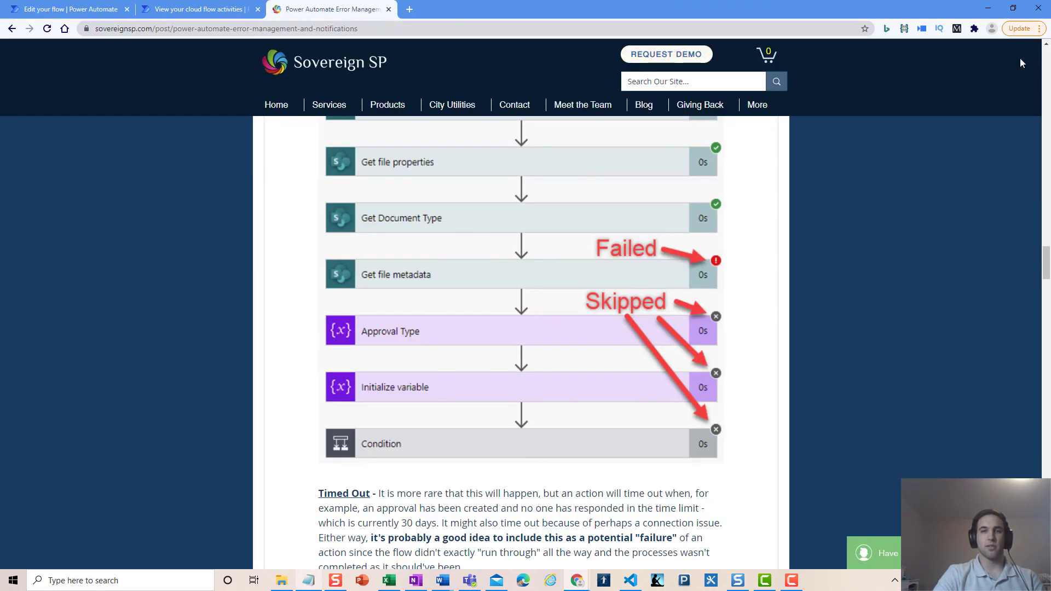
pyautogui.scroll(-6, 406, 205)
pyautogui.scroll(-20, 428, 271)
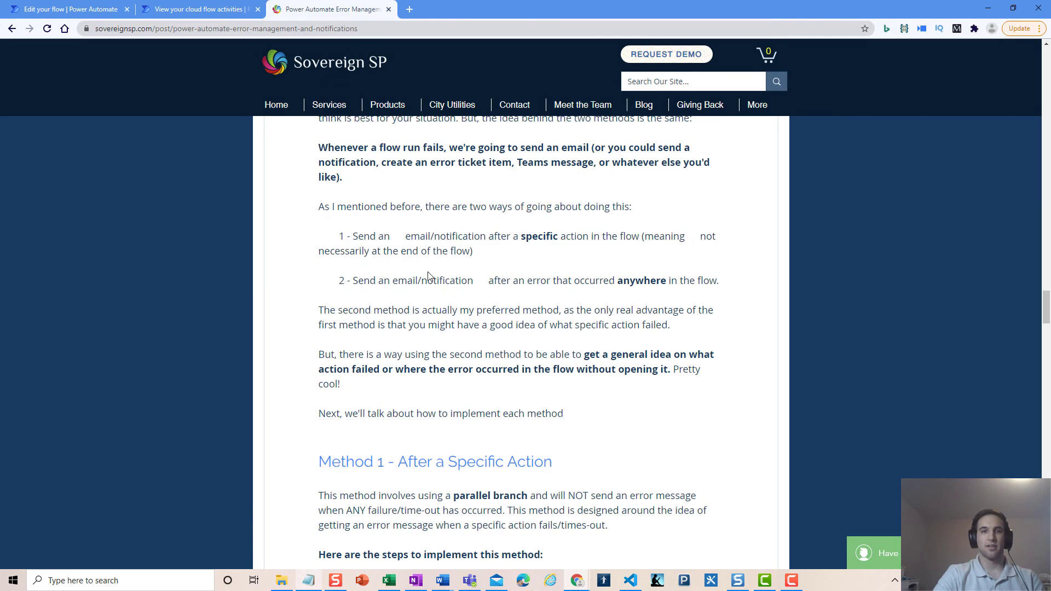
pyautogui.scroll(-7, 429, 269)
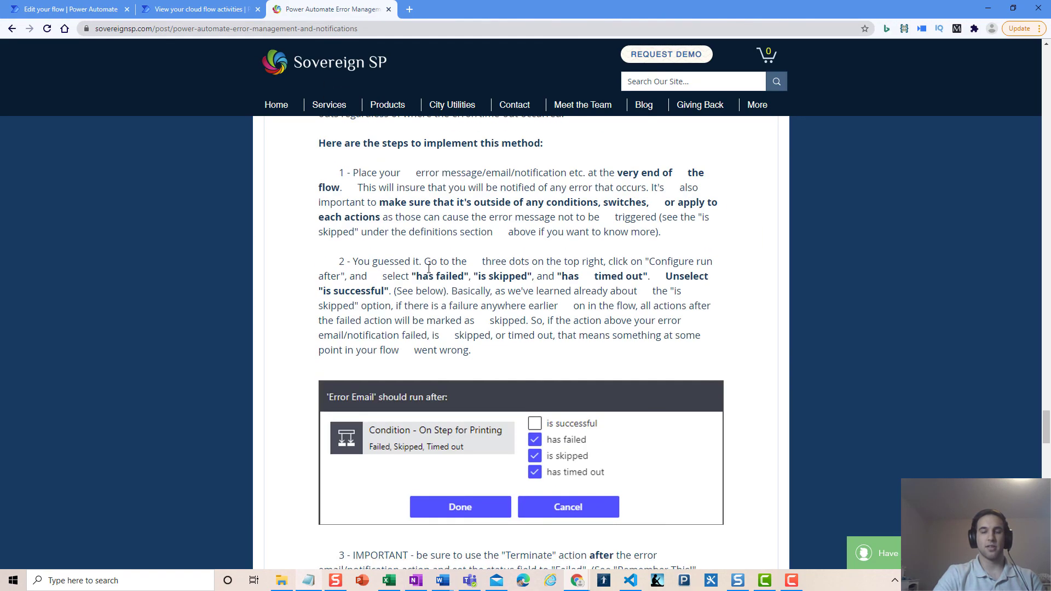
pyautogui.scroll(-15, 428, 269)
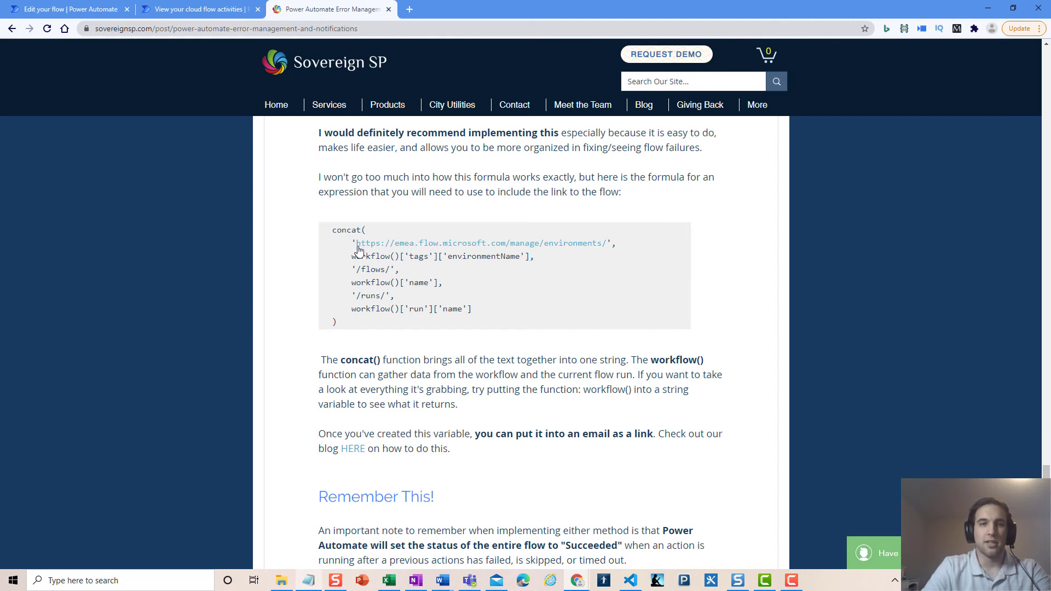
# Study the formula's base URL, environmentName and /flows/ parts before returning to the expression editor
pyautogui.moveTo(352, 243); pyautogui.dragTo(614, 247)
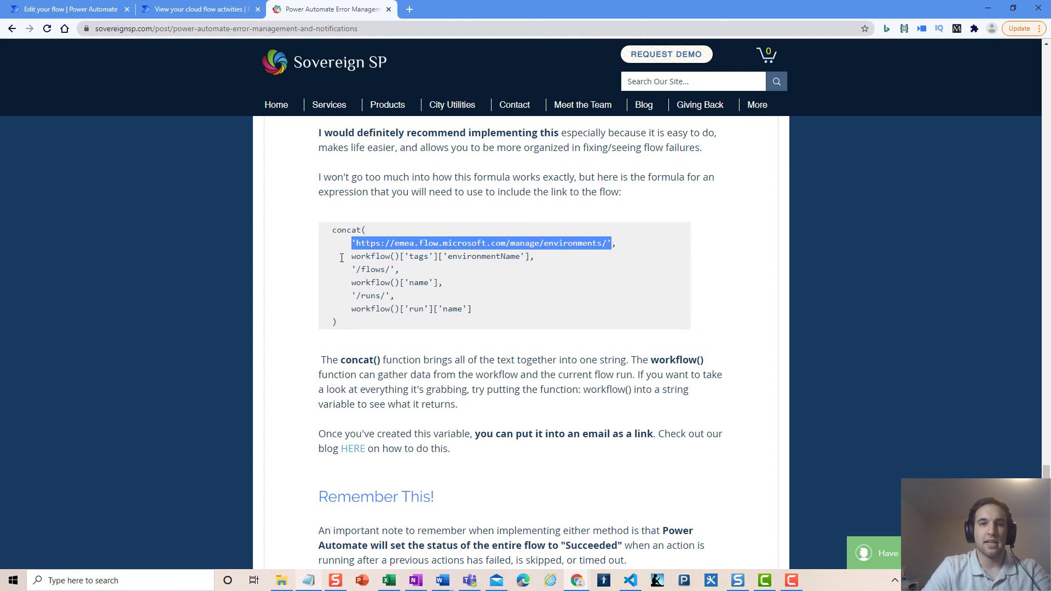
pyautogui.moveTo(352, 257); pyautogui.dragTo(530, 259)
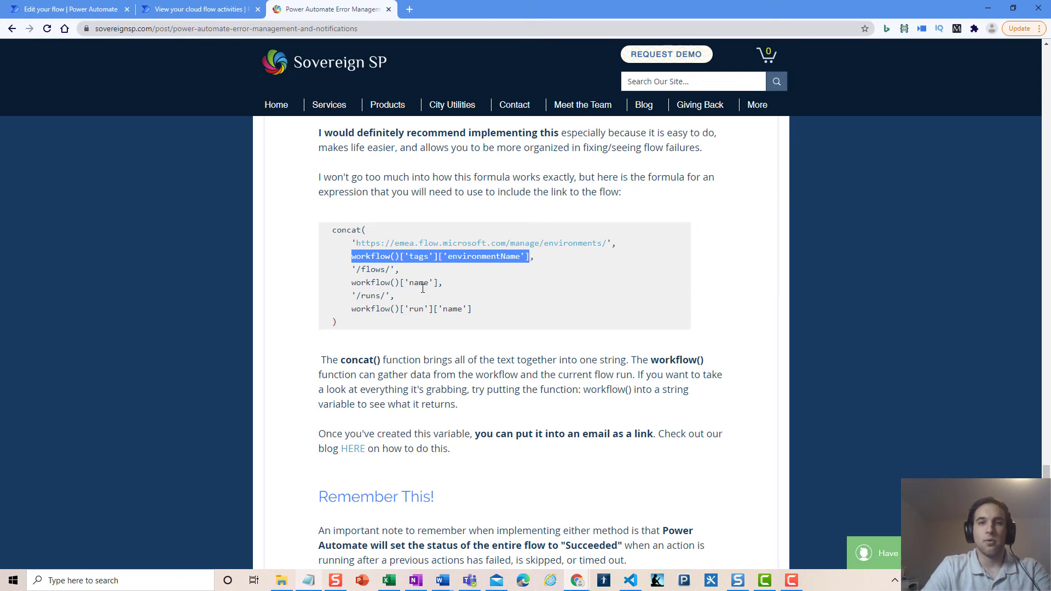
pyautogui.moveTo(356, 269); pyautogui.dragTo(387, 296)
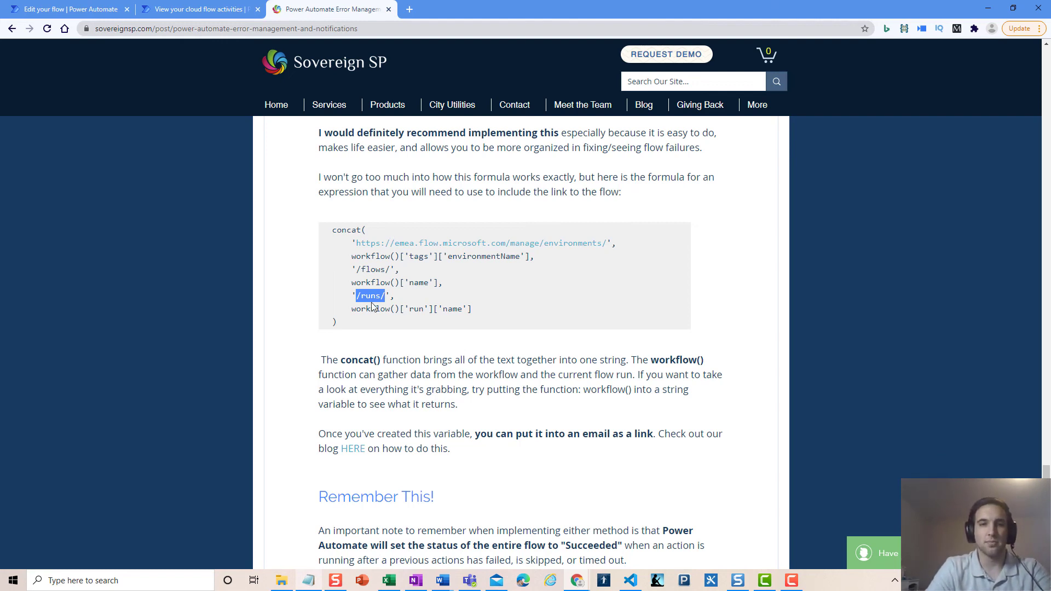
pyautogui.click(406, 295)
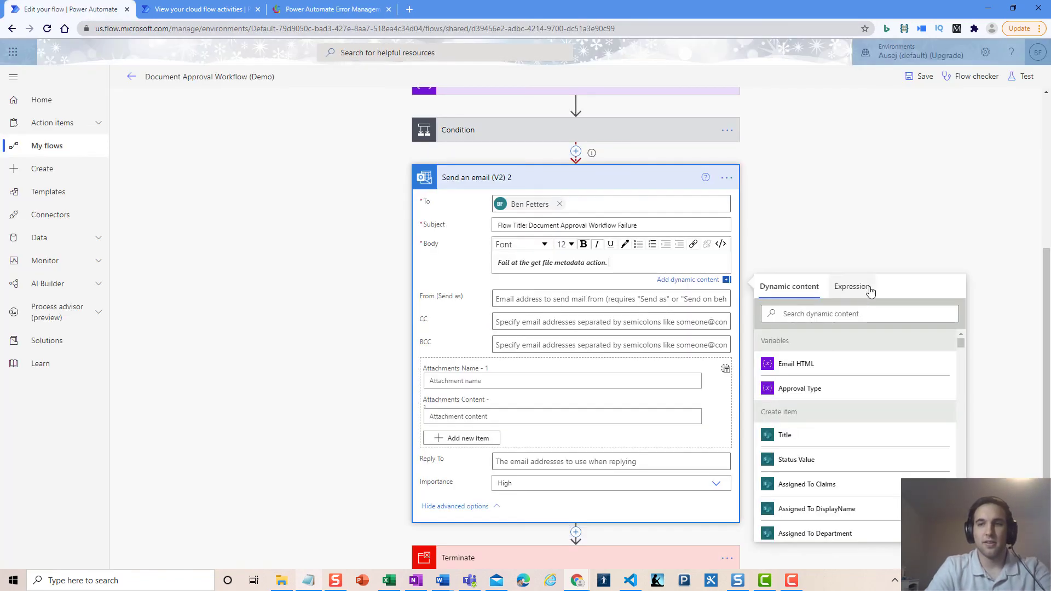
pyautogui.click(862, 277)
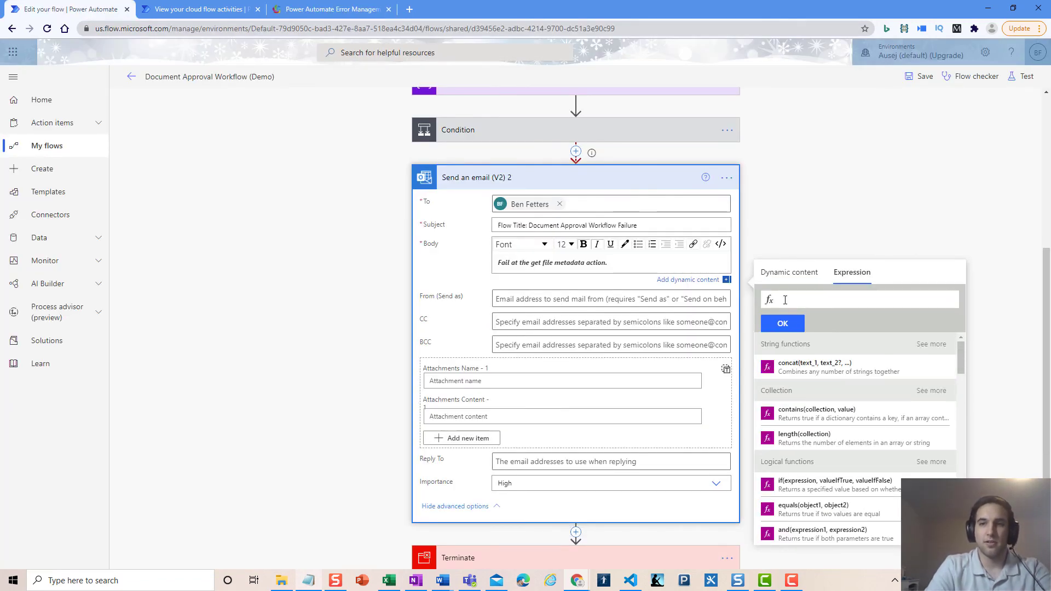
# Start the expression as workflow(). and browse its properties, then compare with the blog's environmentName line
pyautogui.write('workflow')
pyautogui.press('Tab')
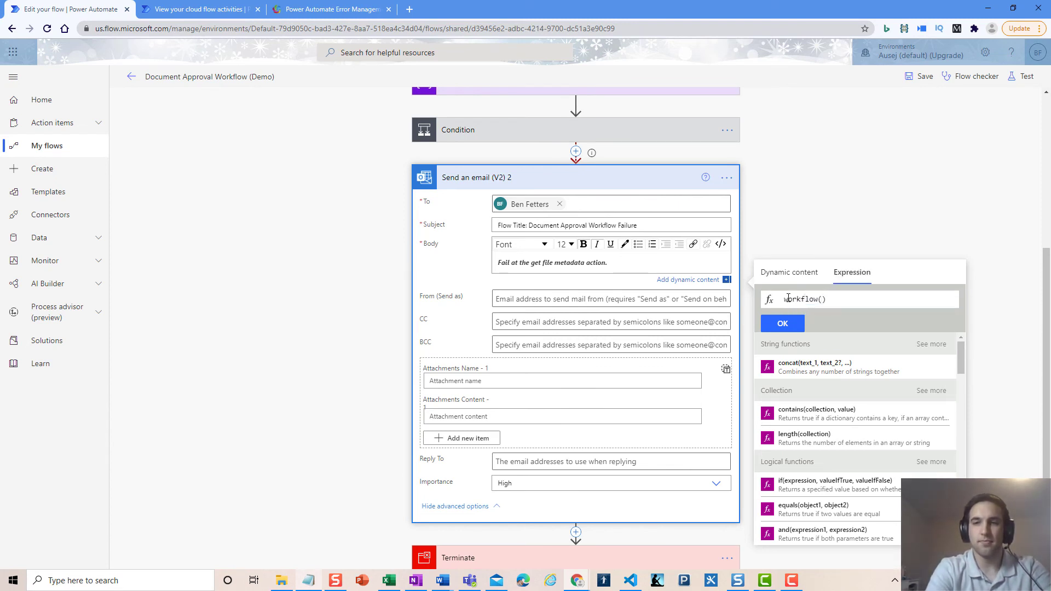
pyautogui.write('.')
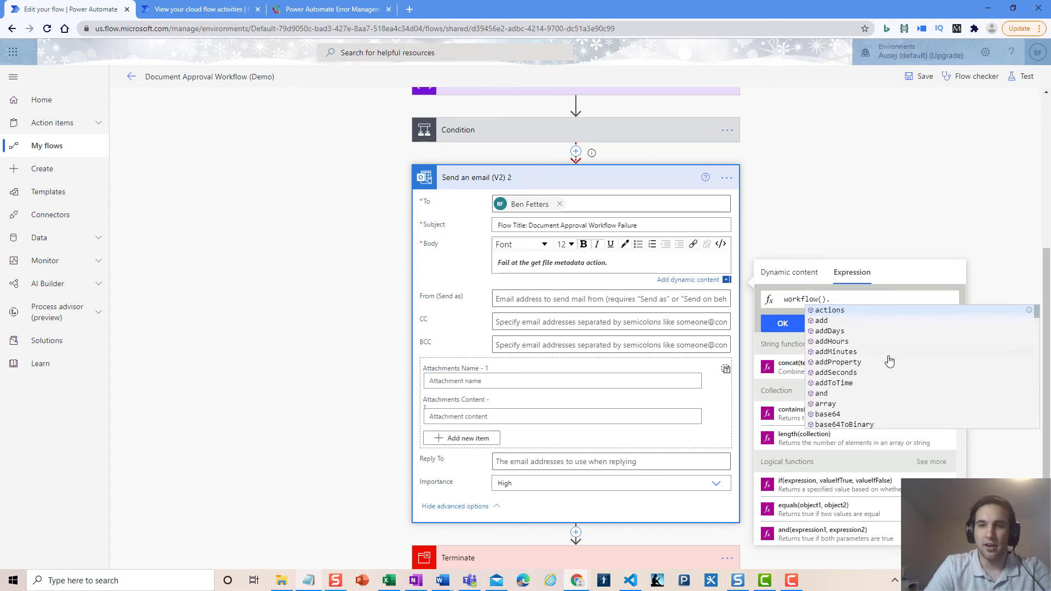
pyautogui.scroll(-5, 879, 335)
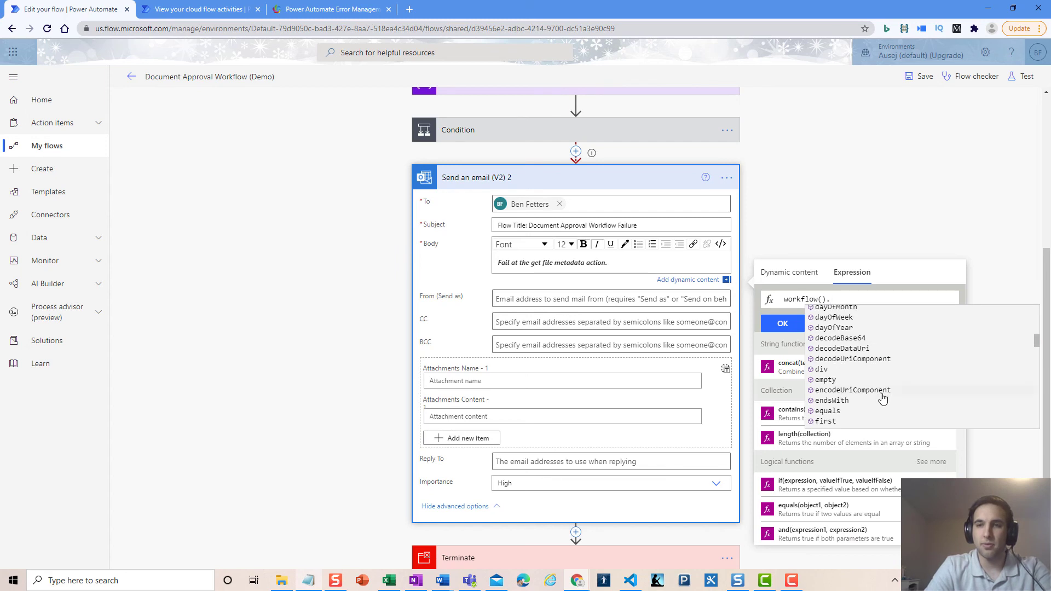
pyautogui.scroll(-3, 882, 399)
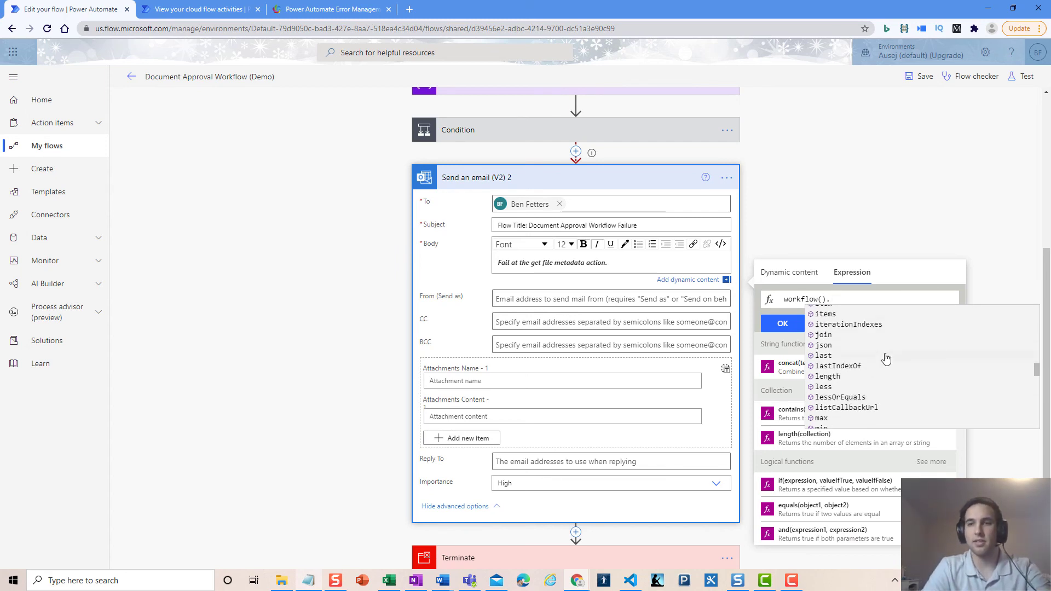
pyautogui.scroll(-5, 890, 329)
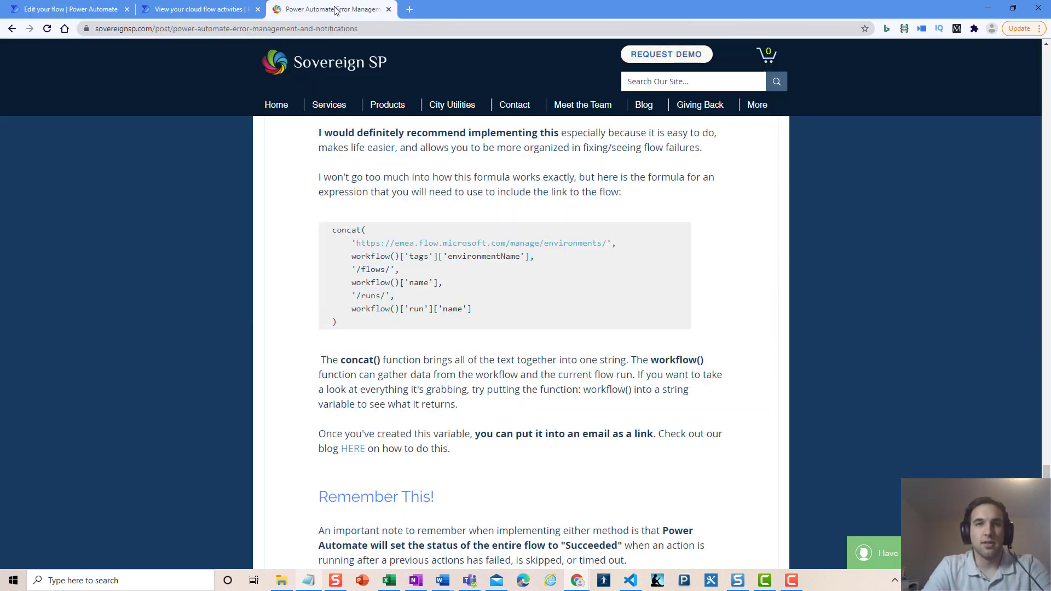
pyautogui.click(329, 9)
pyautogui.moveTo(351, 256); pyautogui.dragTo(528, 257)
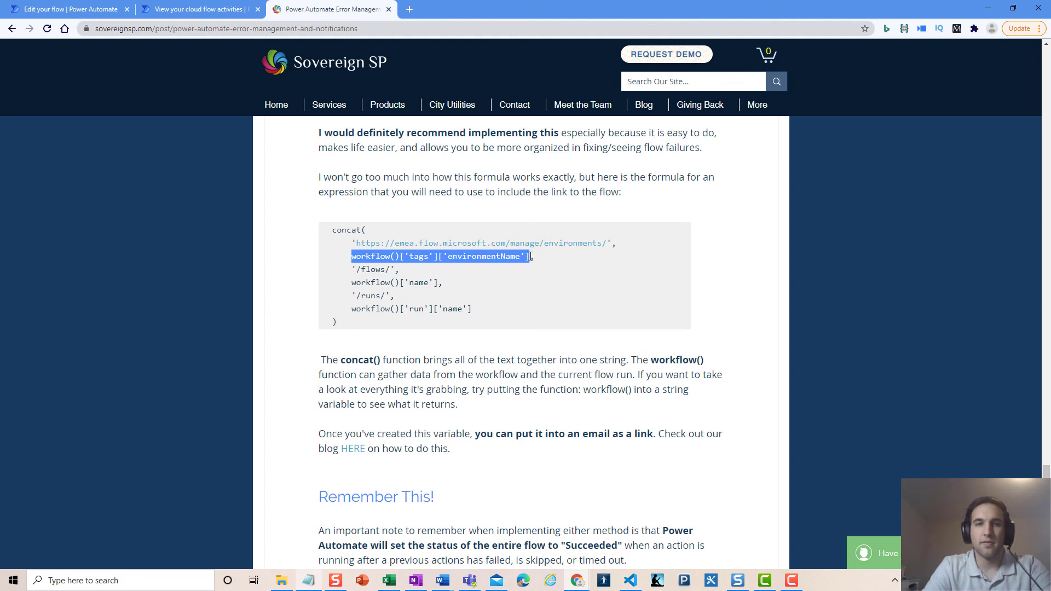
# Review the /flows/ and /runs/ lines, then select the whole concat() formula for copying
pyautogui.click(362, 269)
pyautogui.moveTo(356, 269); pyautogui.dragTo(440, 282)
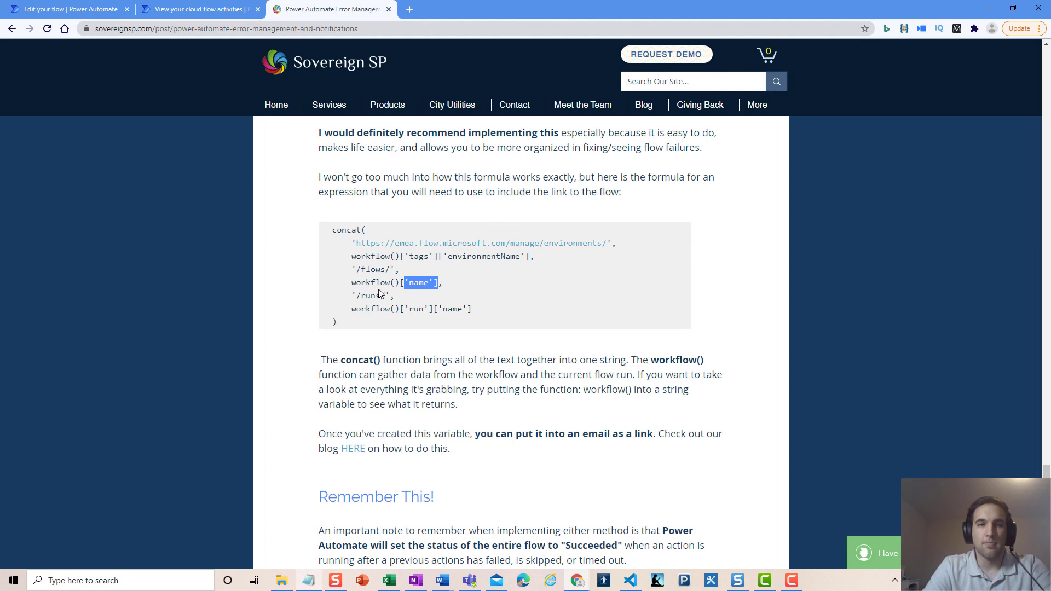
pyautogui.moveTo(357, 295); pyautogui.dragTo(484, 308)
pyautogui.click(484, 309)
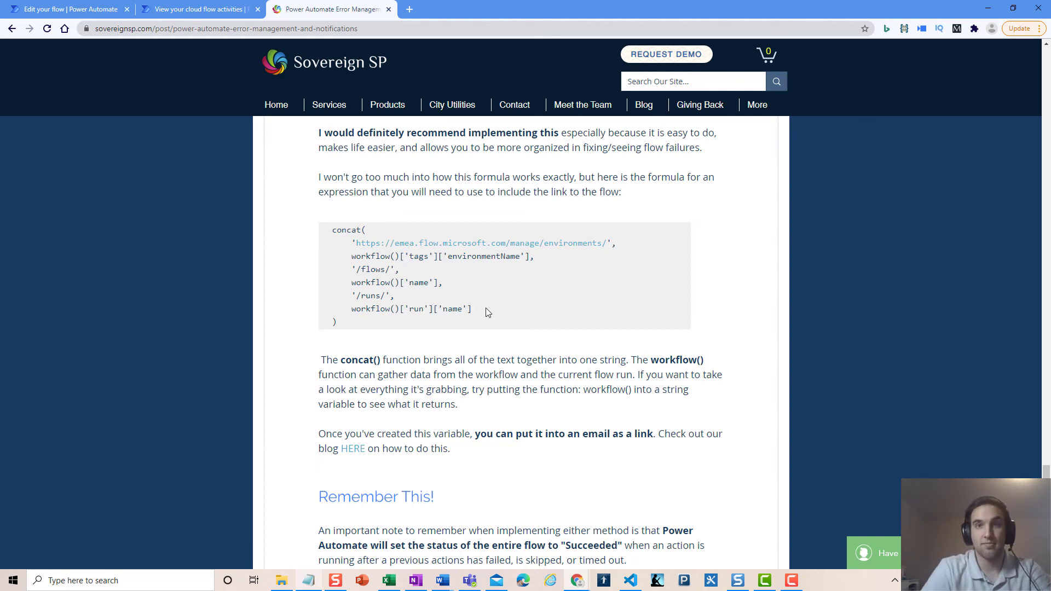
pyautogui.moveTo(337, 324); pyautogui.dragTo(335, 225)
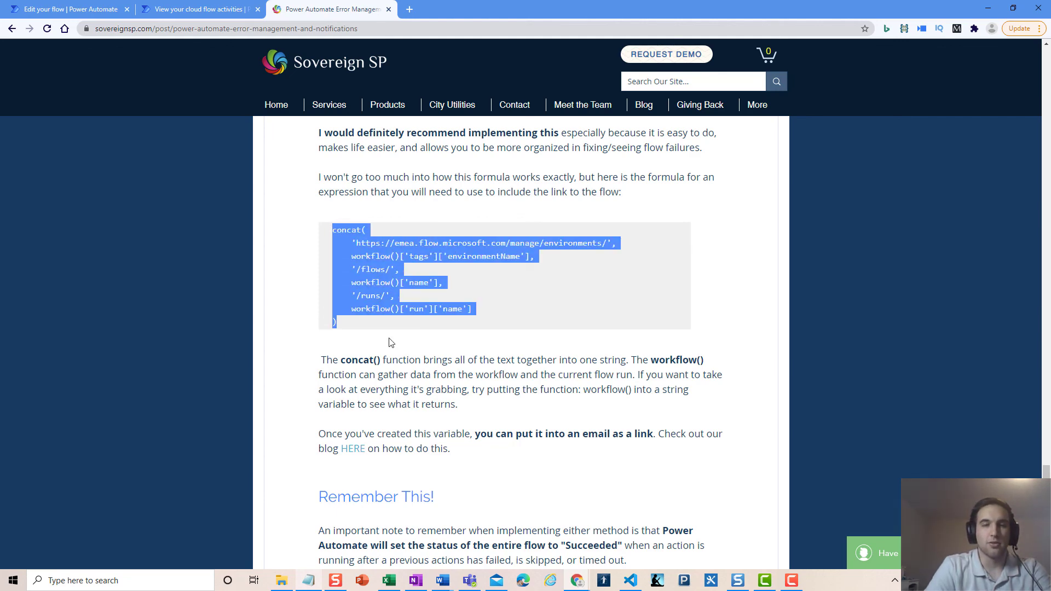
pyautogui.click(63, 12)
# Replace workflow(). with the pasted concat() flow-run link formula and insert it into the email body
pyautogui.moveTo(850, 299); pyautogui.dragTo(788, 299)
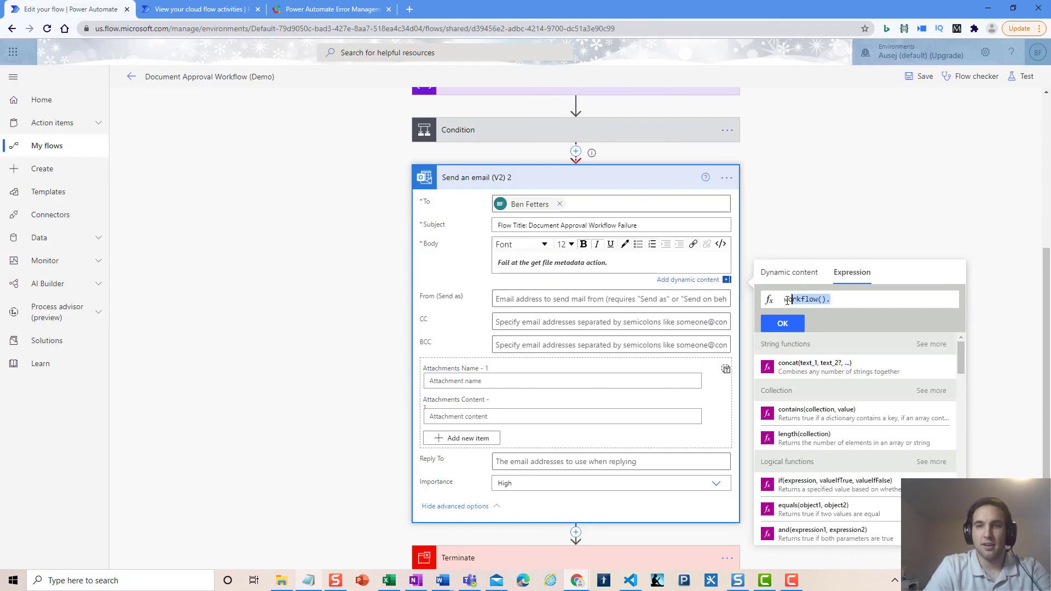
pyautogui.moveTo(857, 298); pyautogui.dragTo(776, 304)
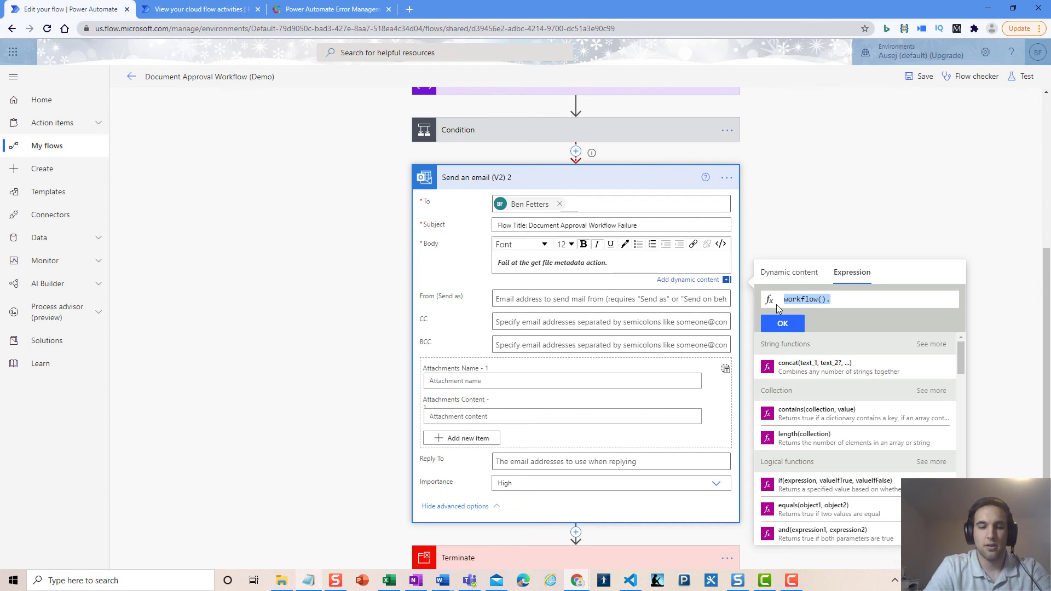
pyautogui.hotkey('ctrl', 'v')
pyautogui.click(782, 323)
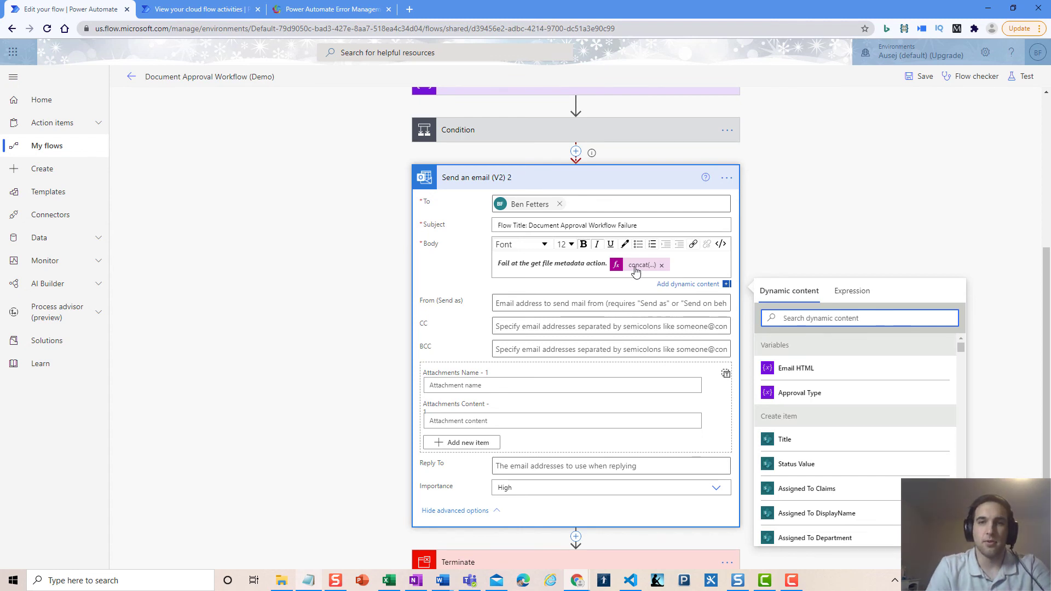
pyautogui.moveTo(635, 271)
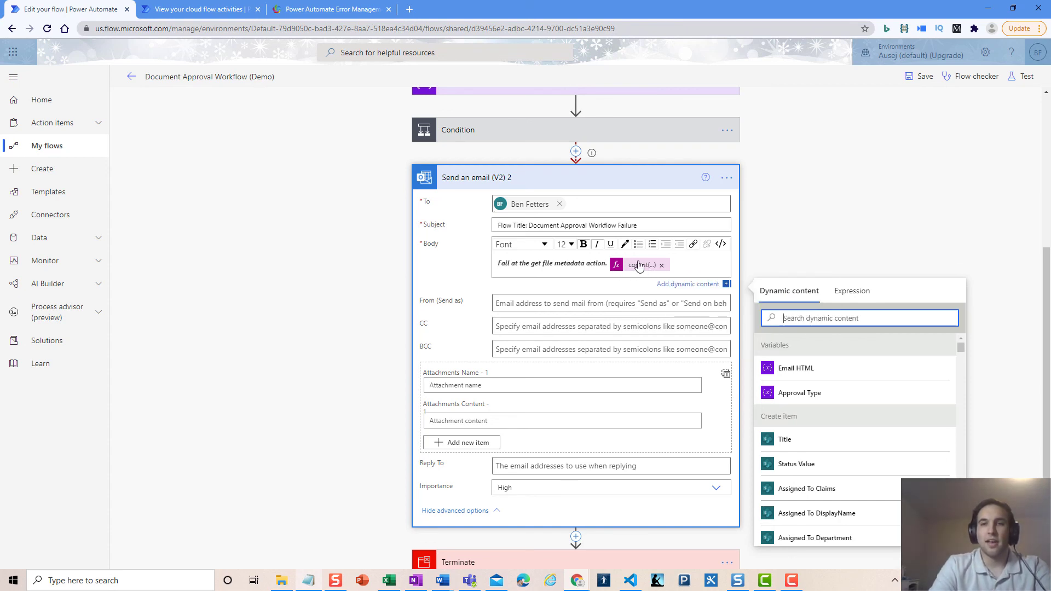
pyautogui.click(867, 292)
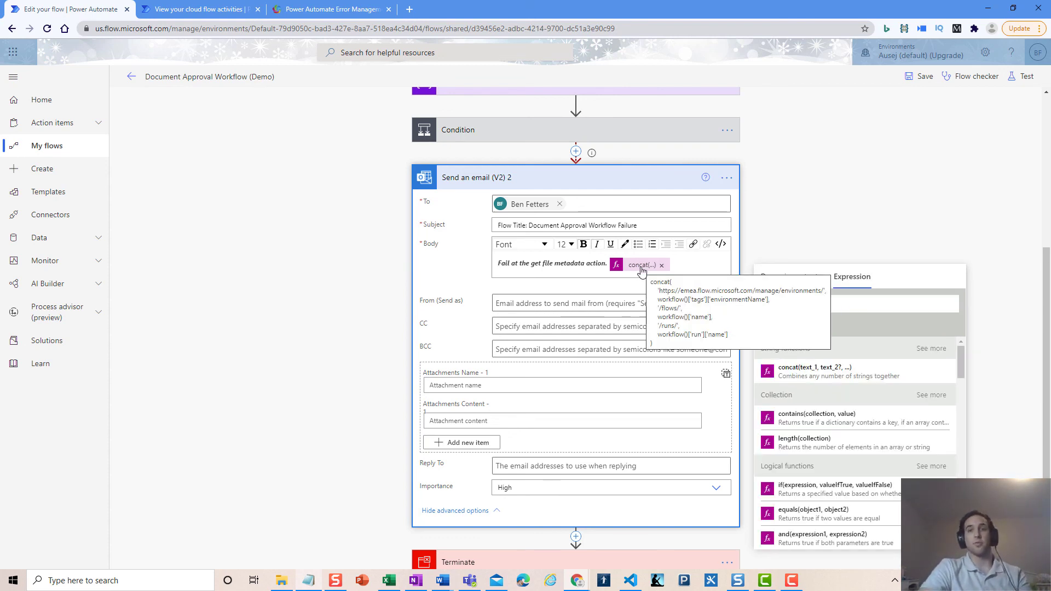
pyautogui.click(556, 264)
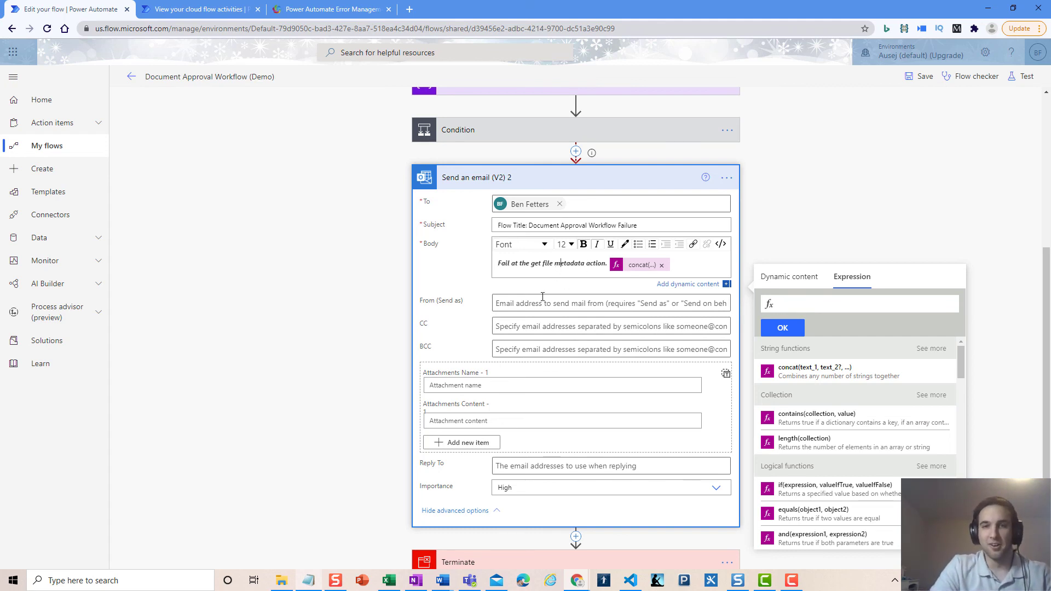